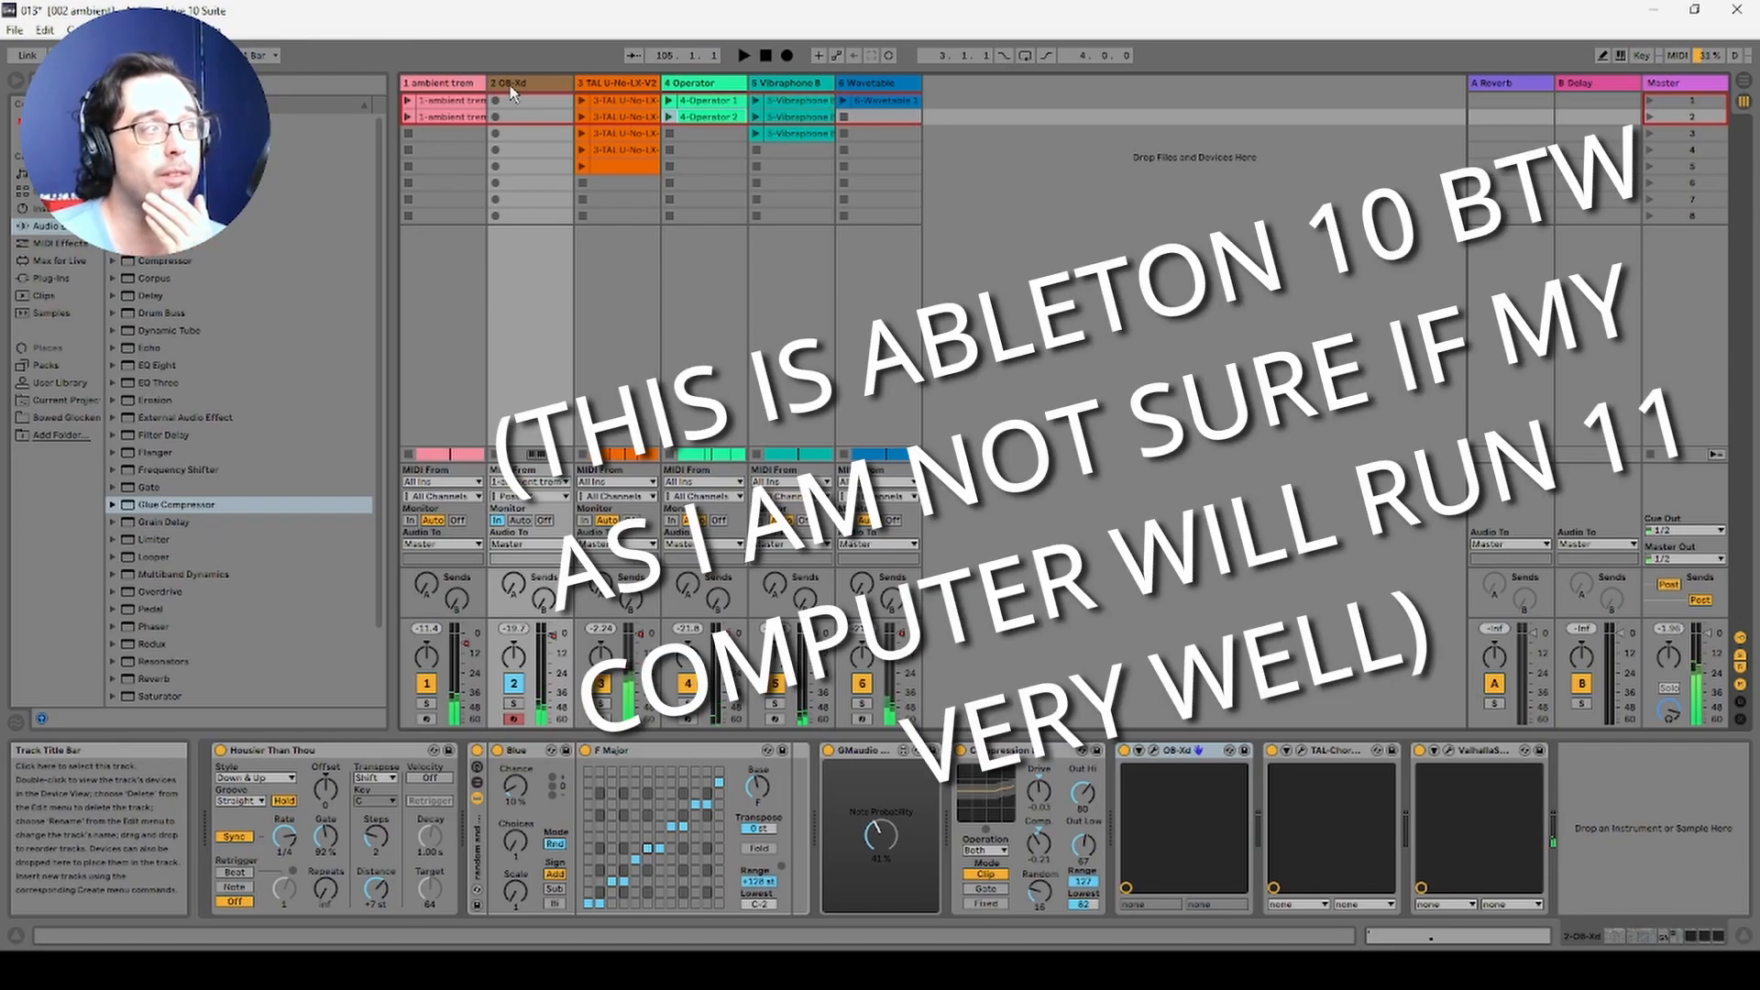
# Step: Open both clips on the ambient tremolo track and select their chords to examine the notes in the MIDI editor
pyautogui.doubleClick(445, 103)
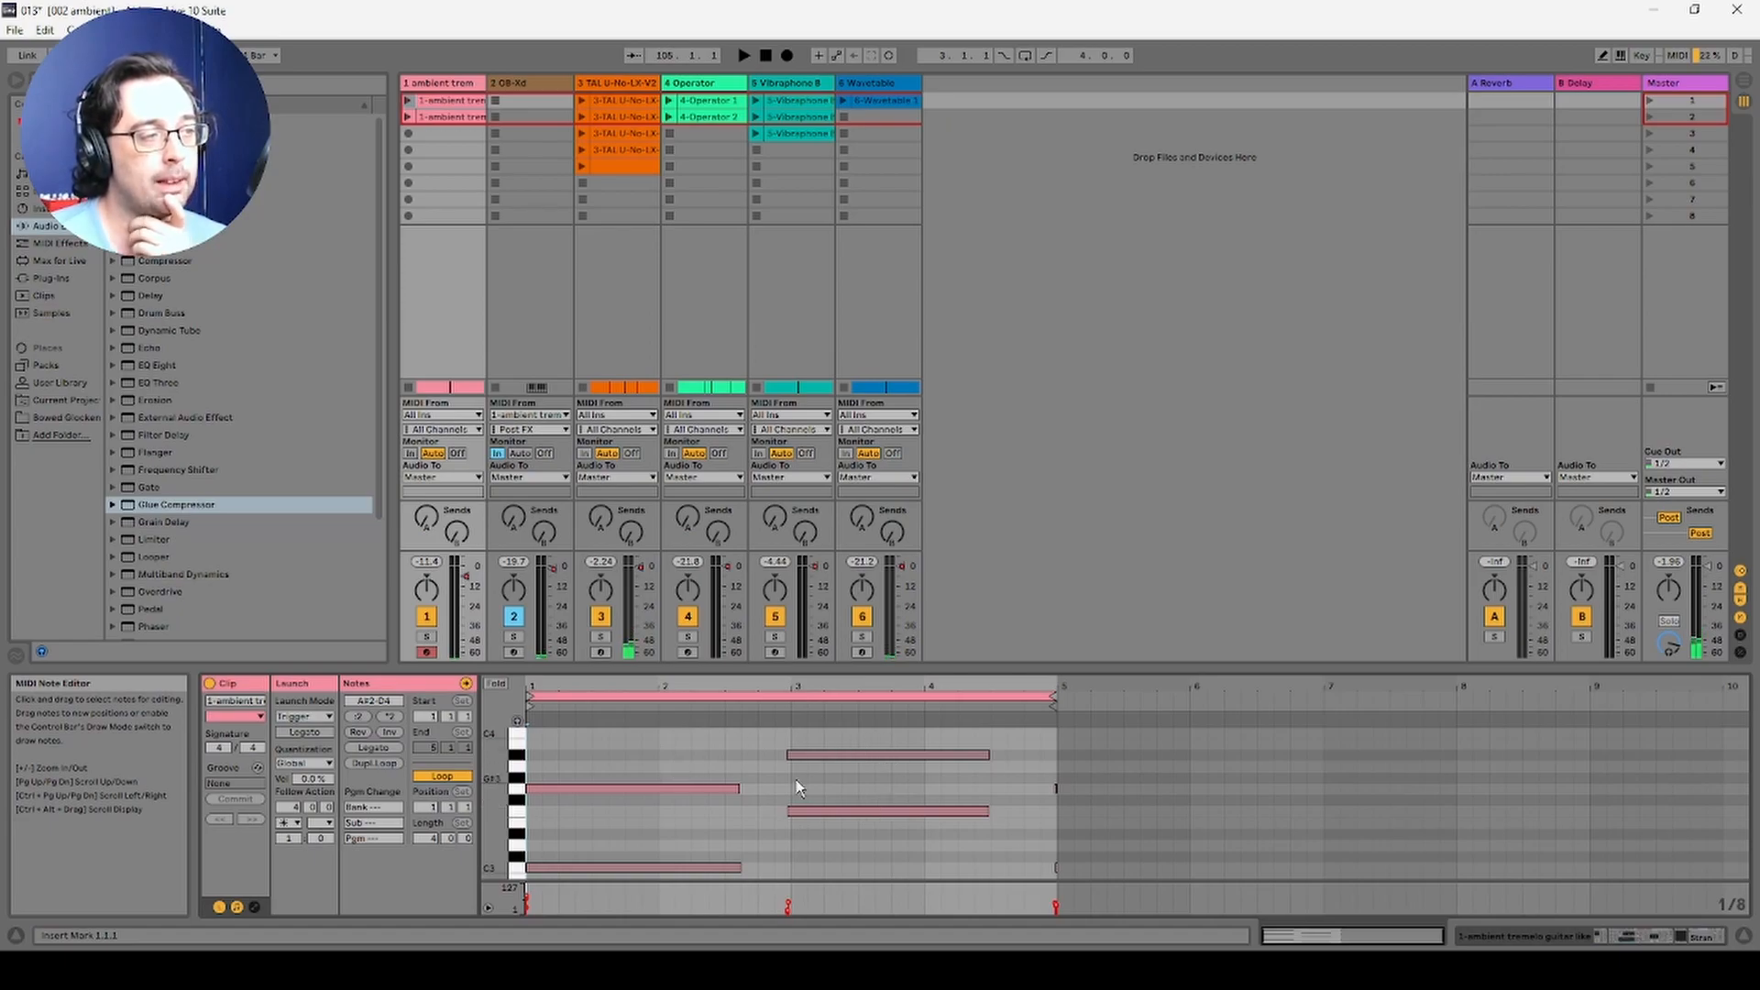
pyautogui.click(454, 119)
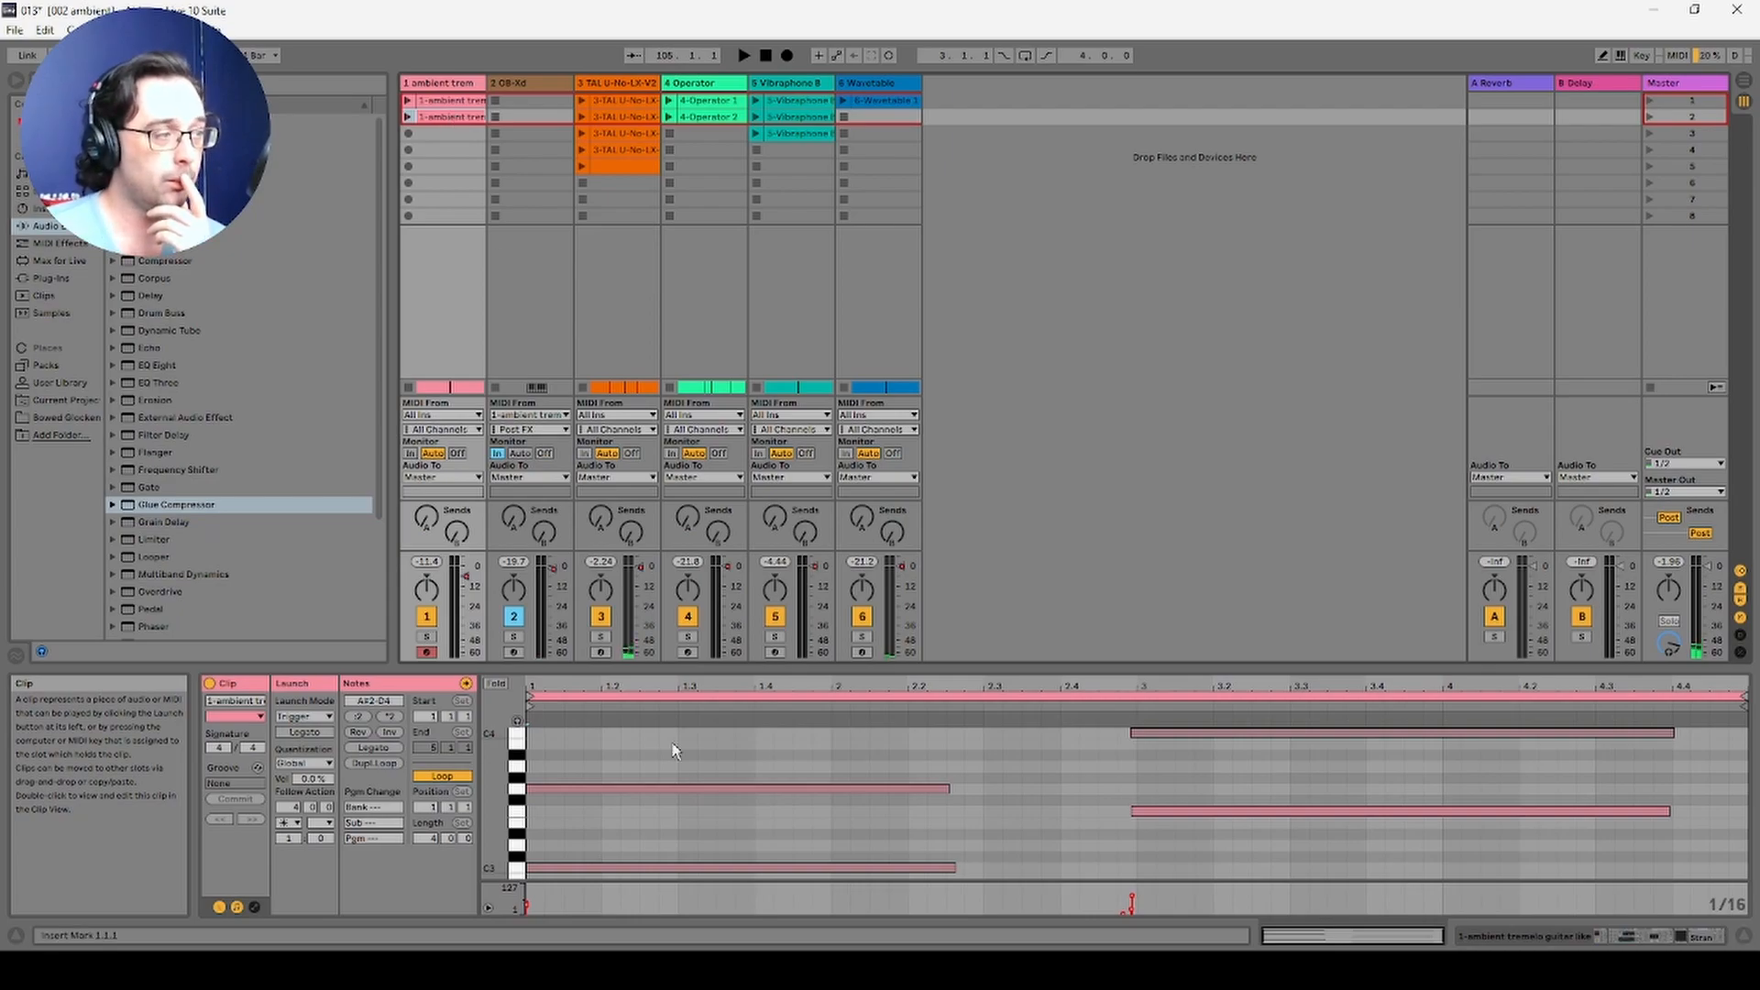
pyautogui.moveTo(794, 750); pyautogui.dragTo(922, 793)
pyautogui.moveTo(1215, 845); pyautogui.dragTo(1152, 729)
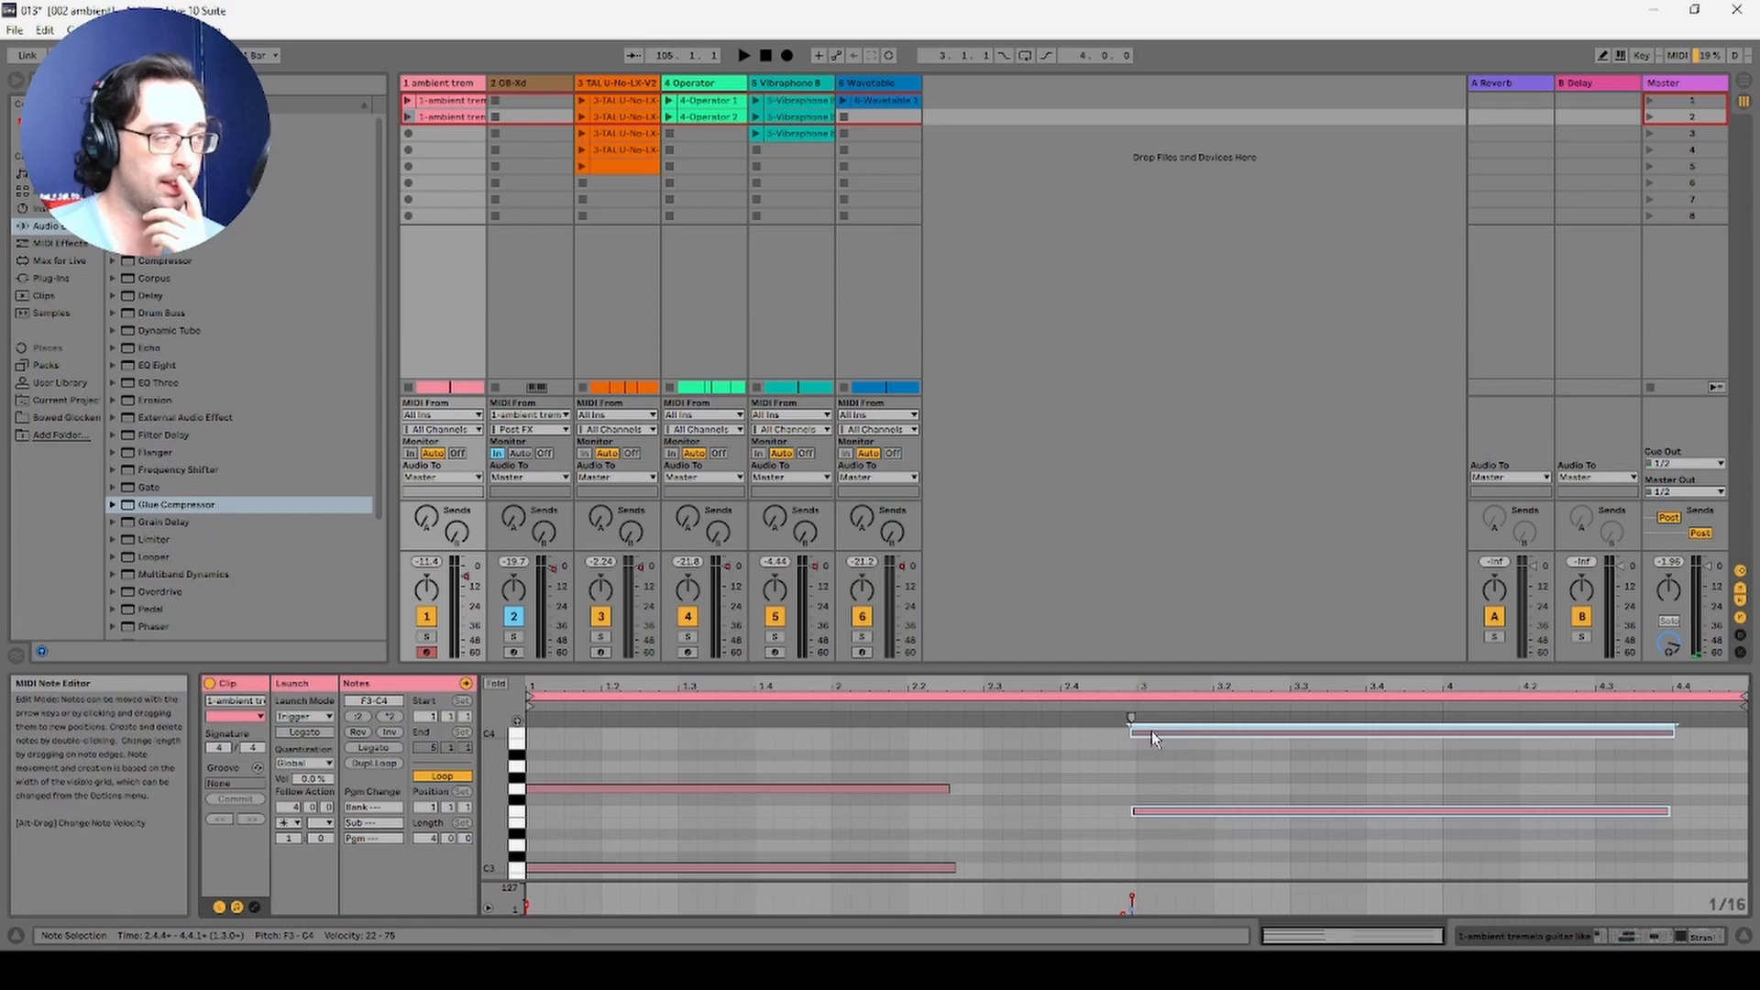
pyautogui.click(441, 116)
pyautogui.click(445, 102)
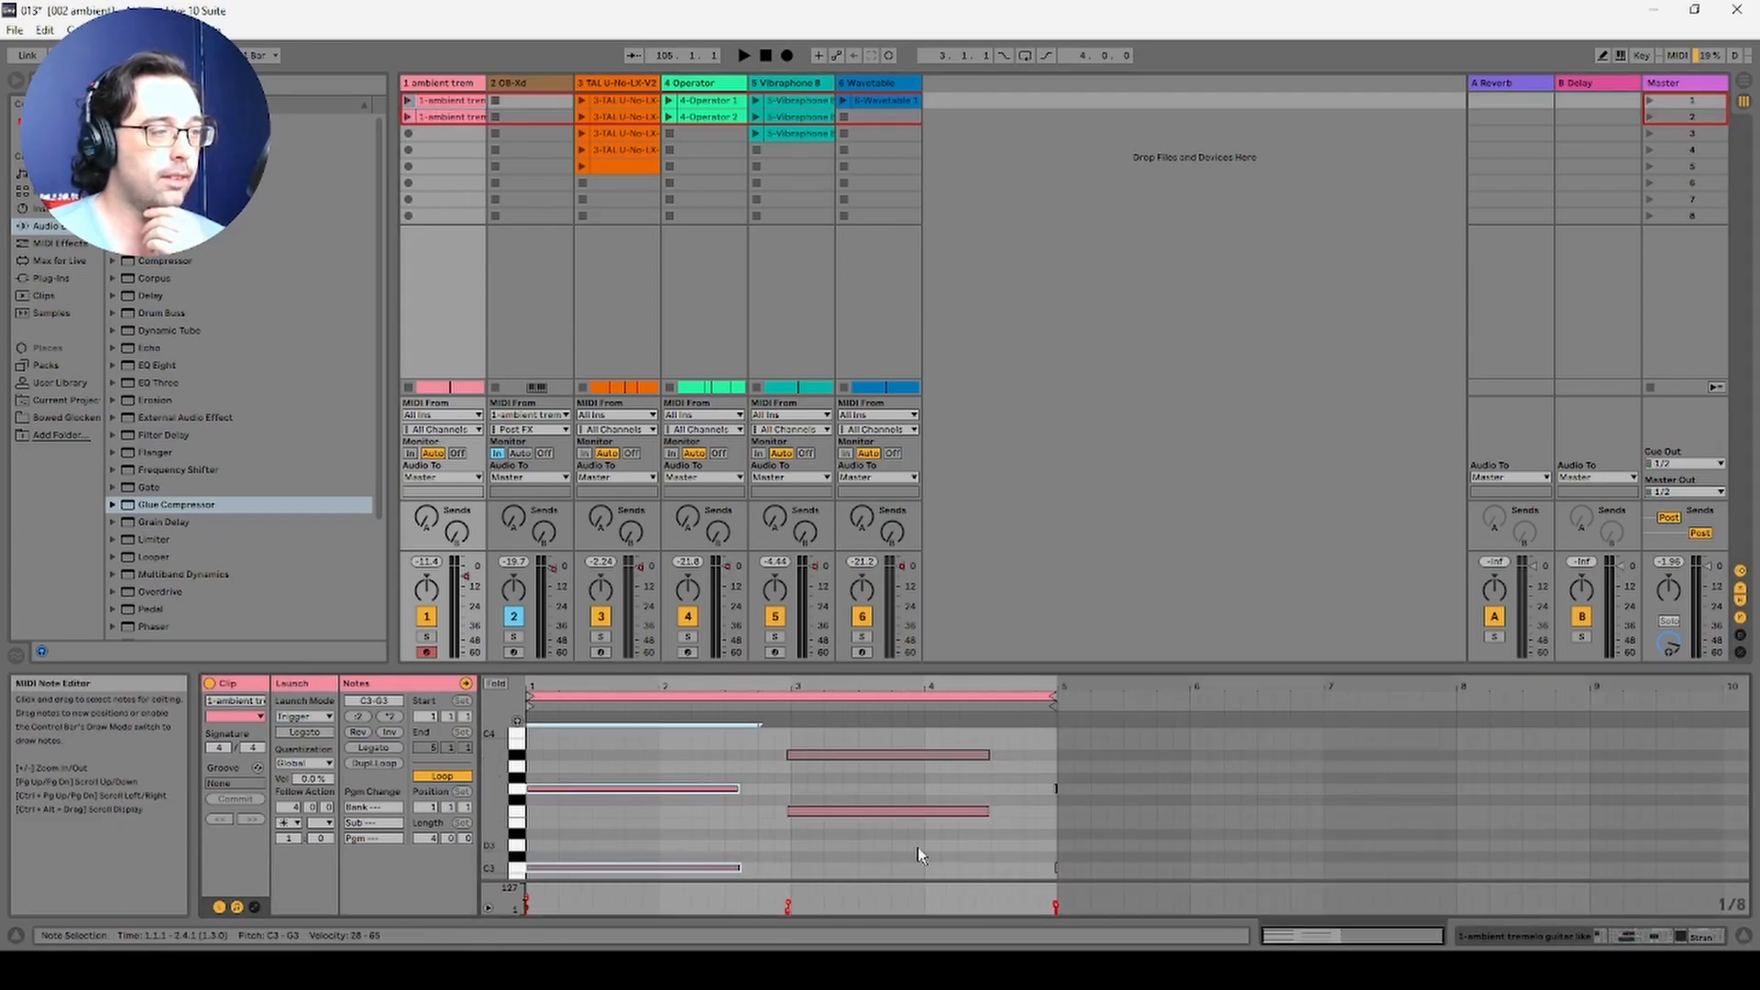
pyautogui.moveTo(917, 847); pyautogui.dragTo(866, 755)
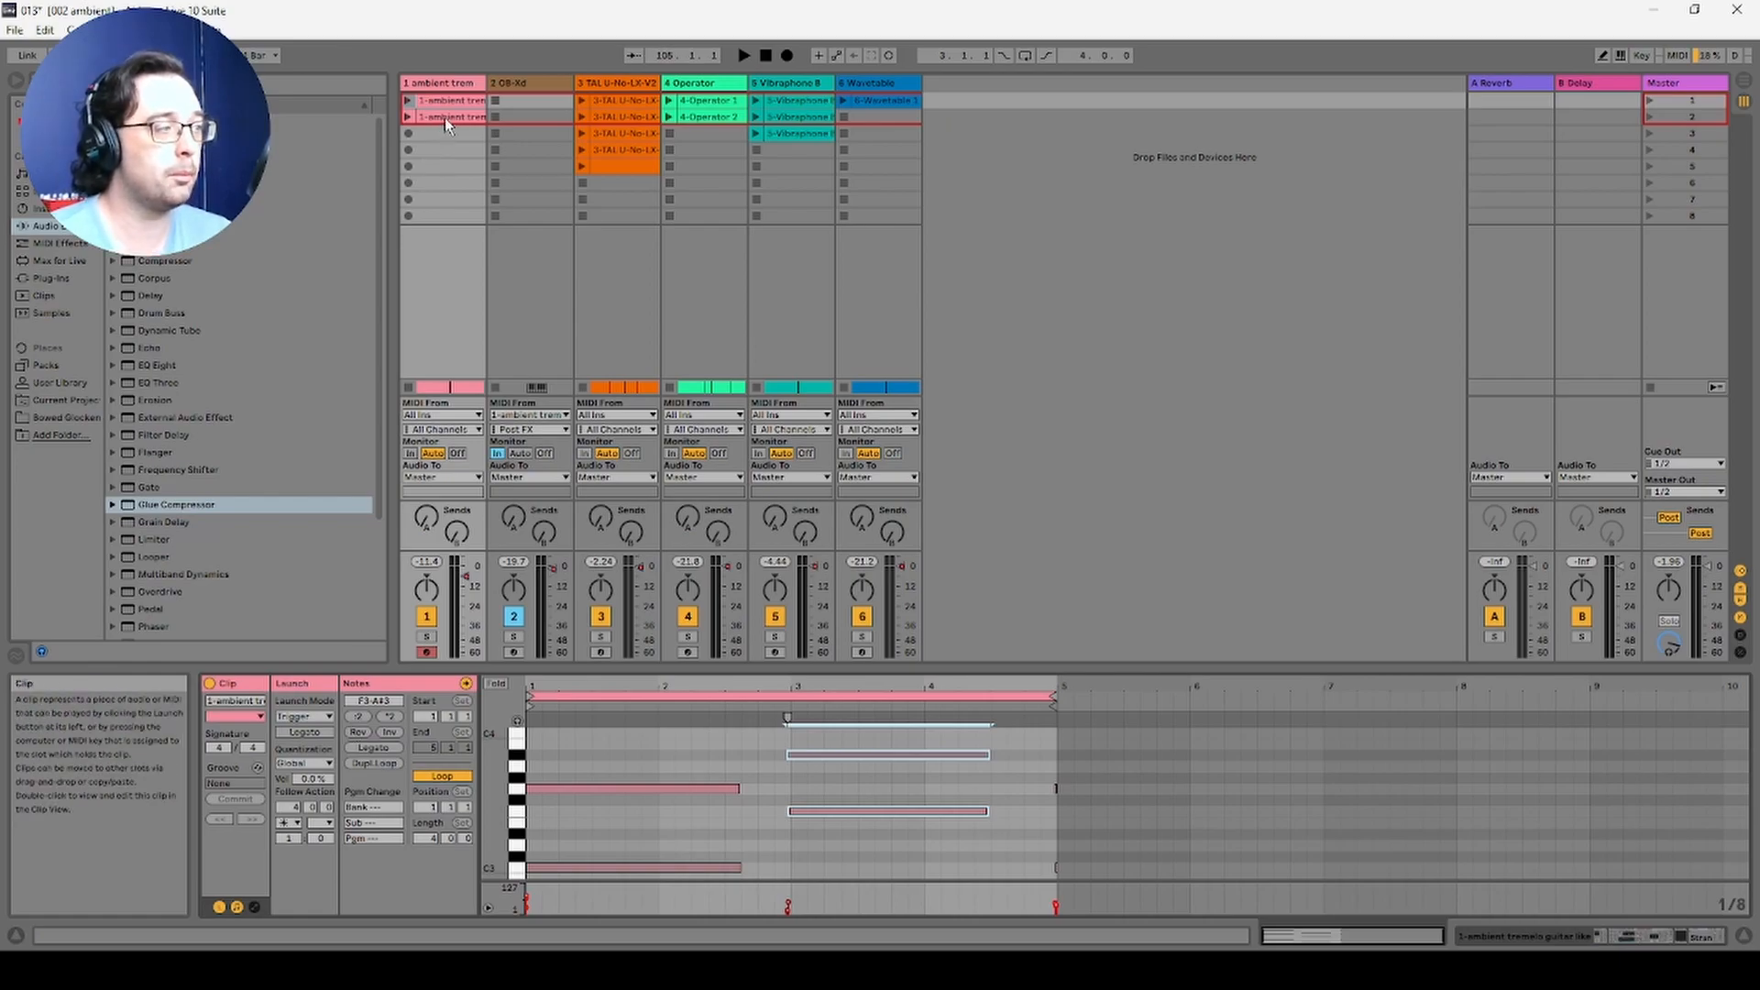
# Step: Go through each of the TAL U-No-LX track's clips to examine their bass notes
pyautogui.click(613, 99)
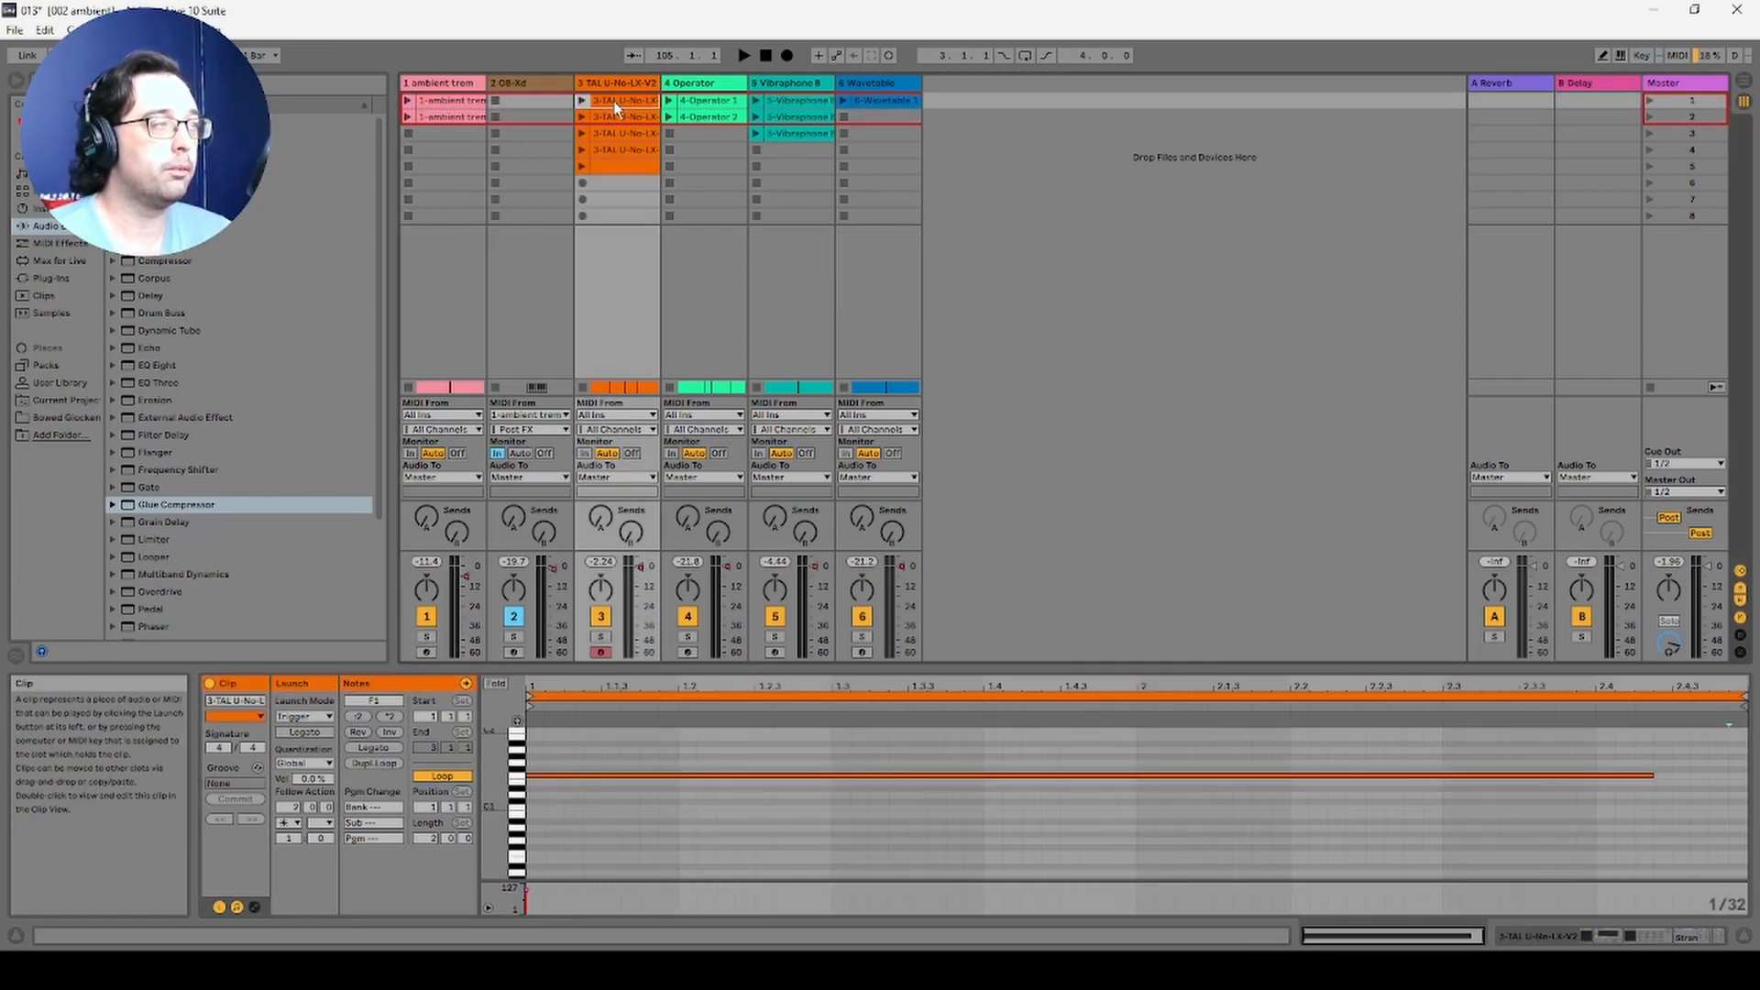
pyautogui.click(618, 118)
pyautogui.click(625, 135)
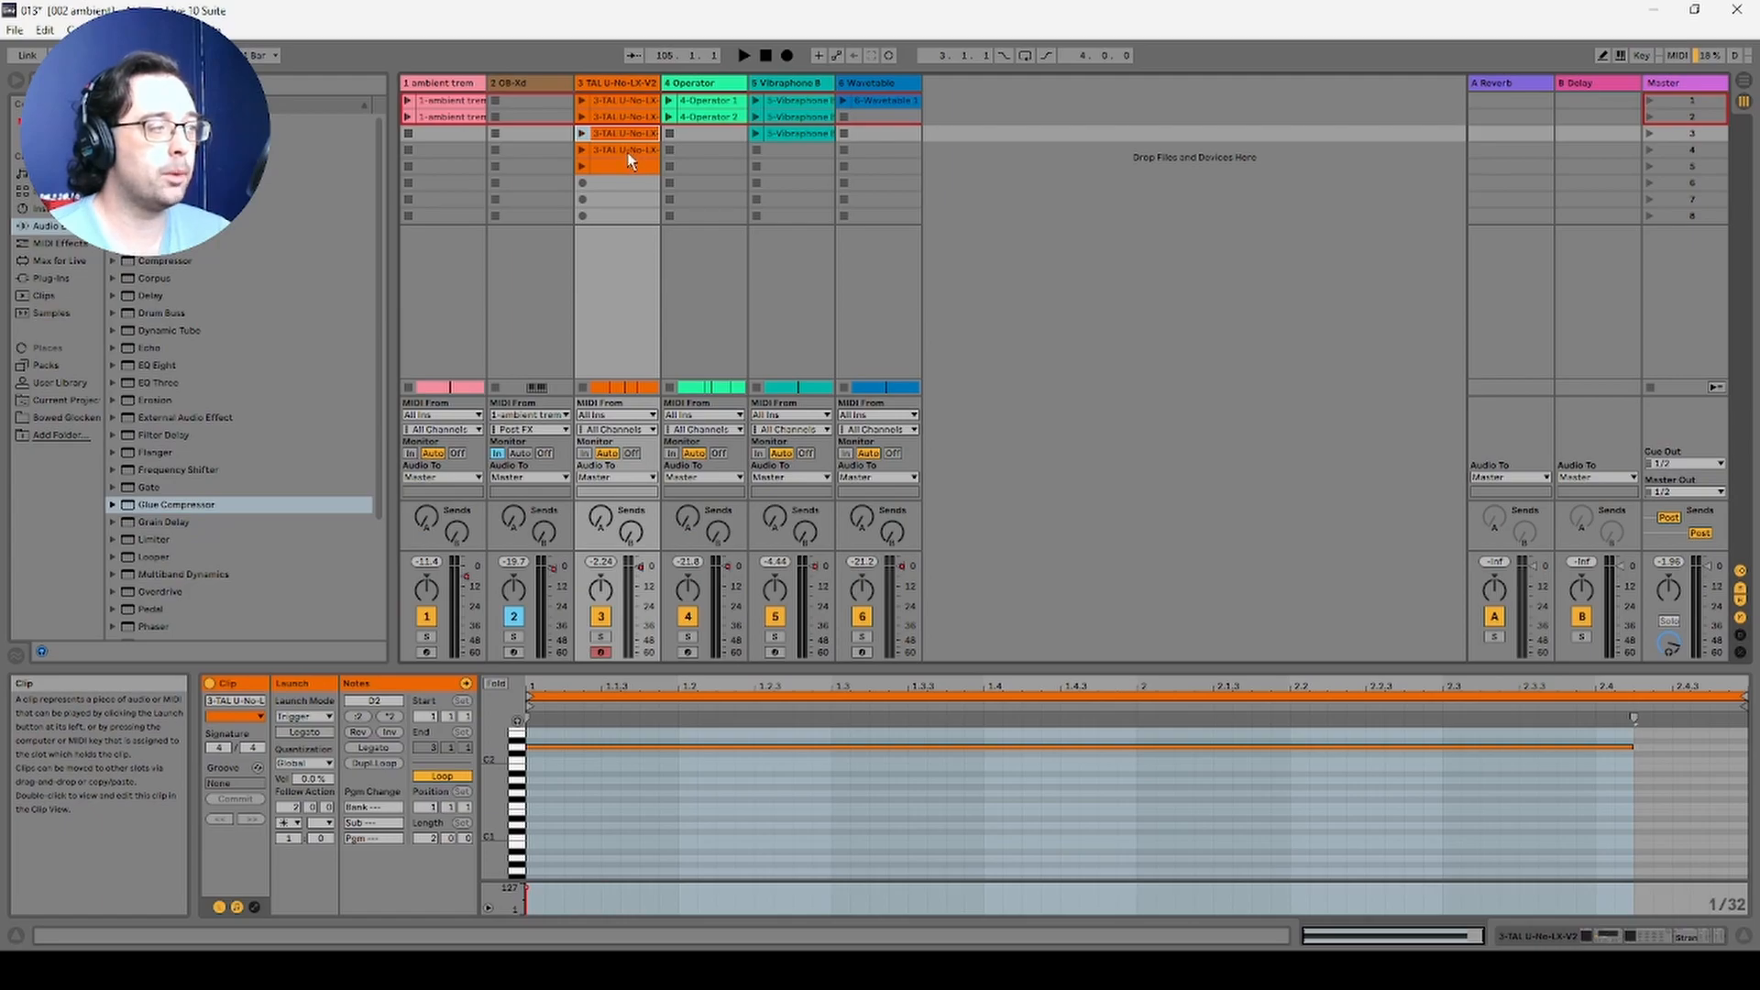
pyautogui.click(628, 152)
pyautogui.click(627, 165)
# Step: Examine the notes and Follow Action settings of the Operator track's two clips
pyautogui.click(705, 101)
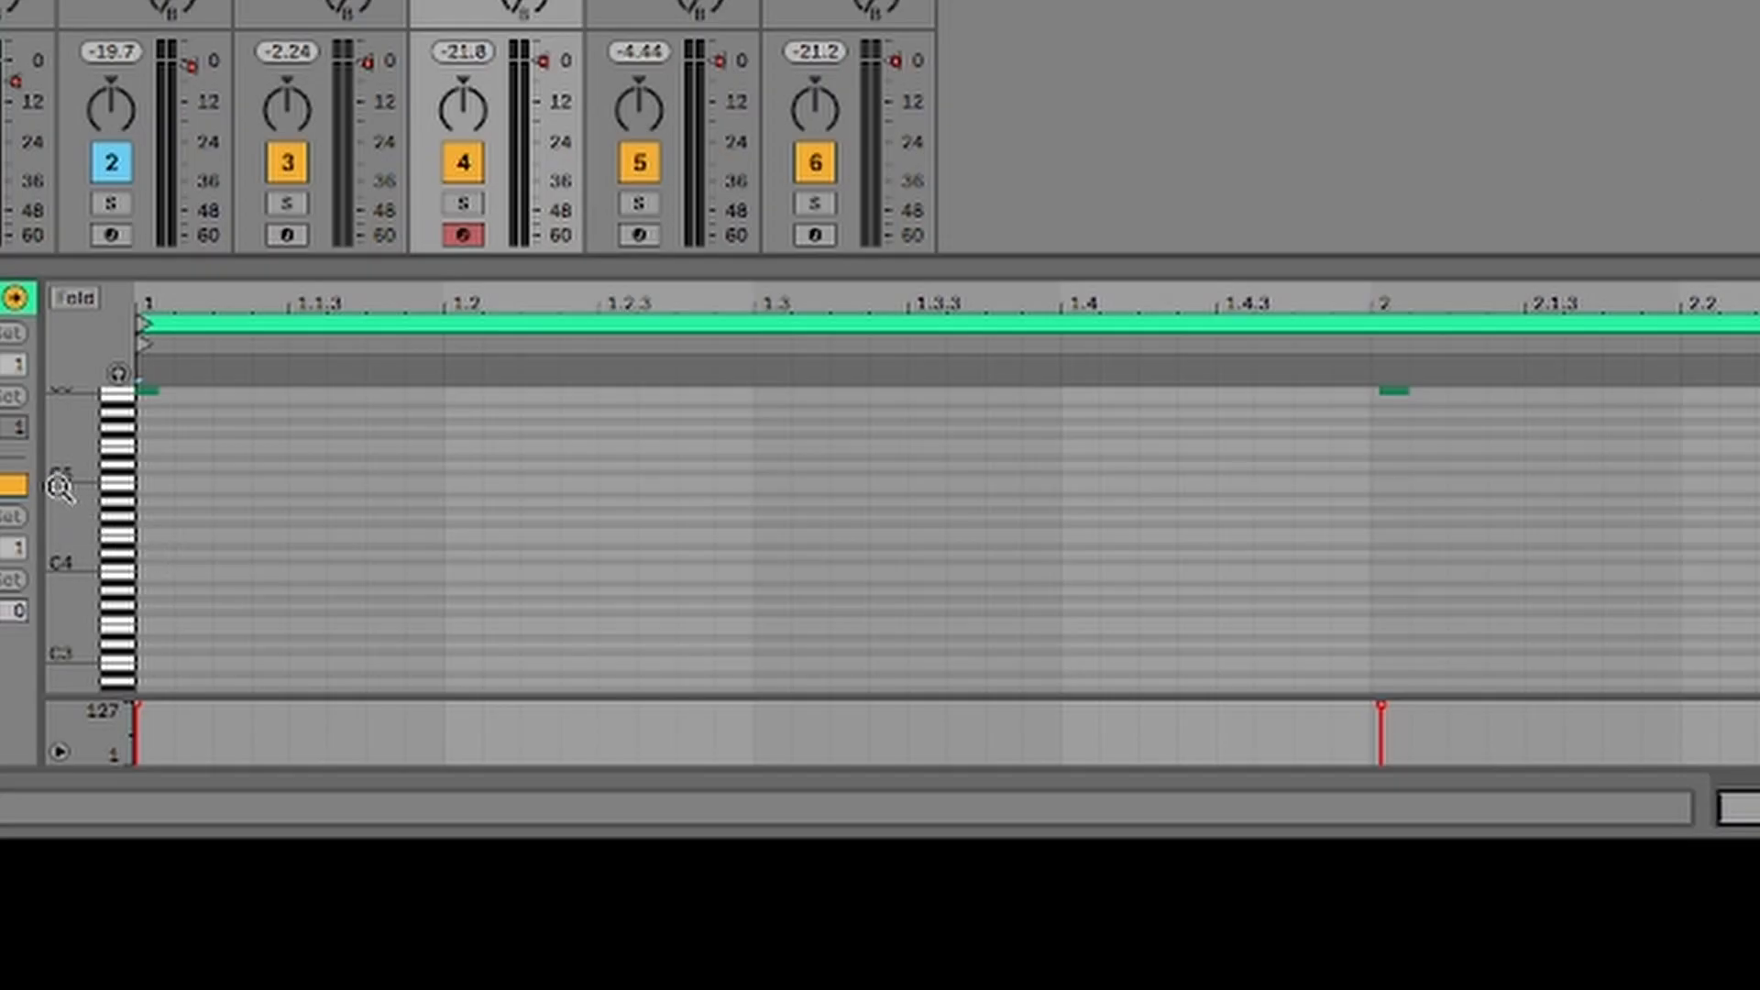
pyautogui.moveTo(491, 773); pyautogui.dragTo(491, 802)
pyautogui.moveTo(73, 510); pyautogui.dragTo(110, 584)
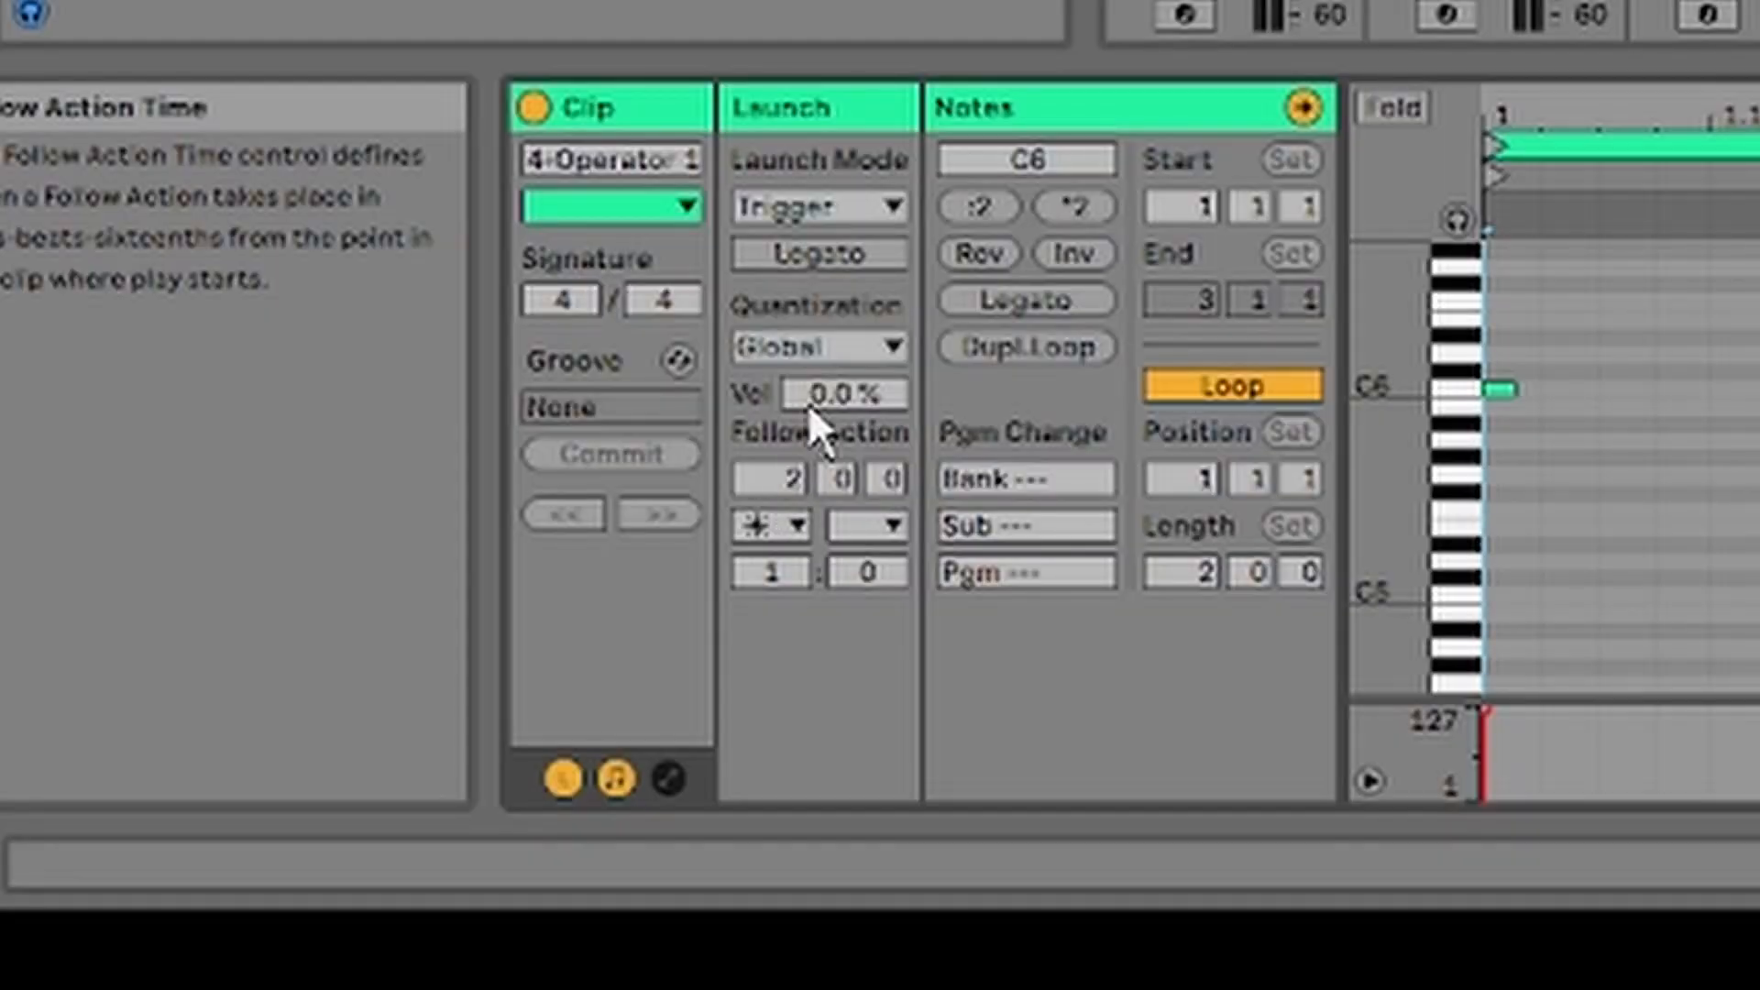
pyautogui.click(708, 117)
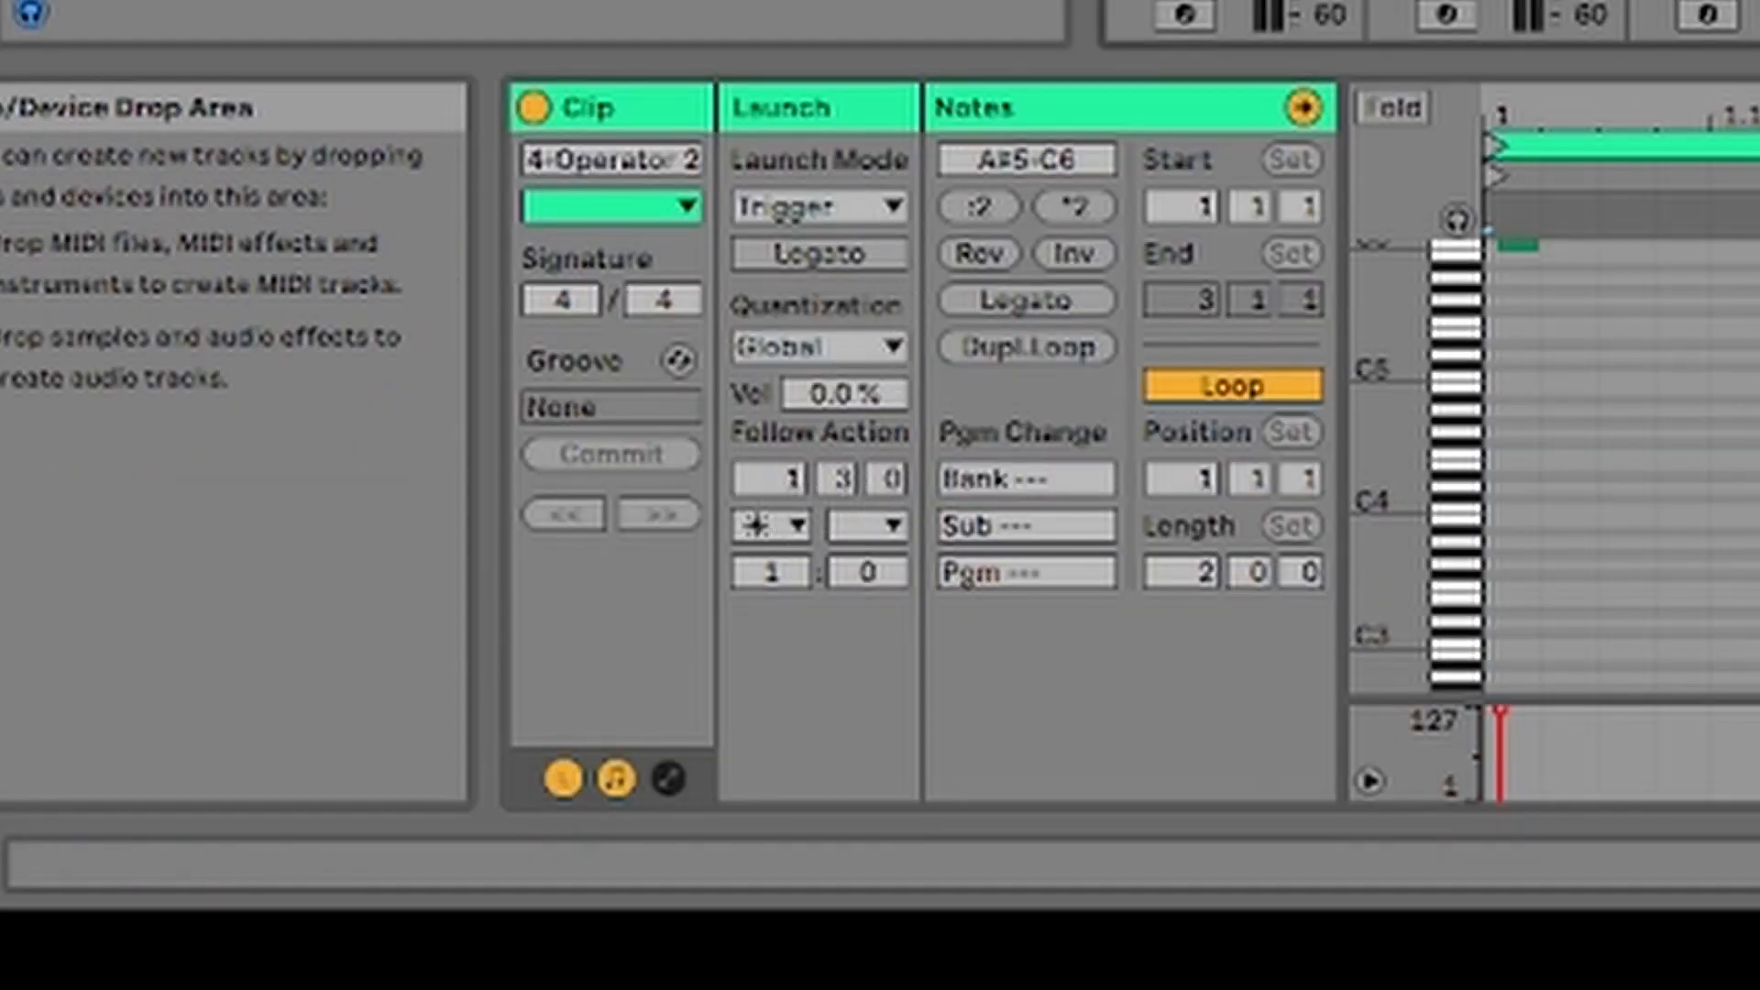
pyautogui.click(1759, 2)
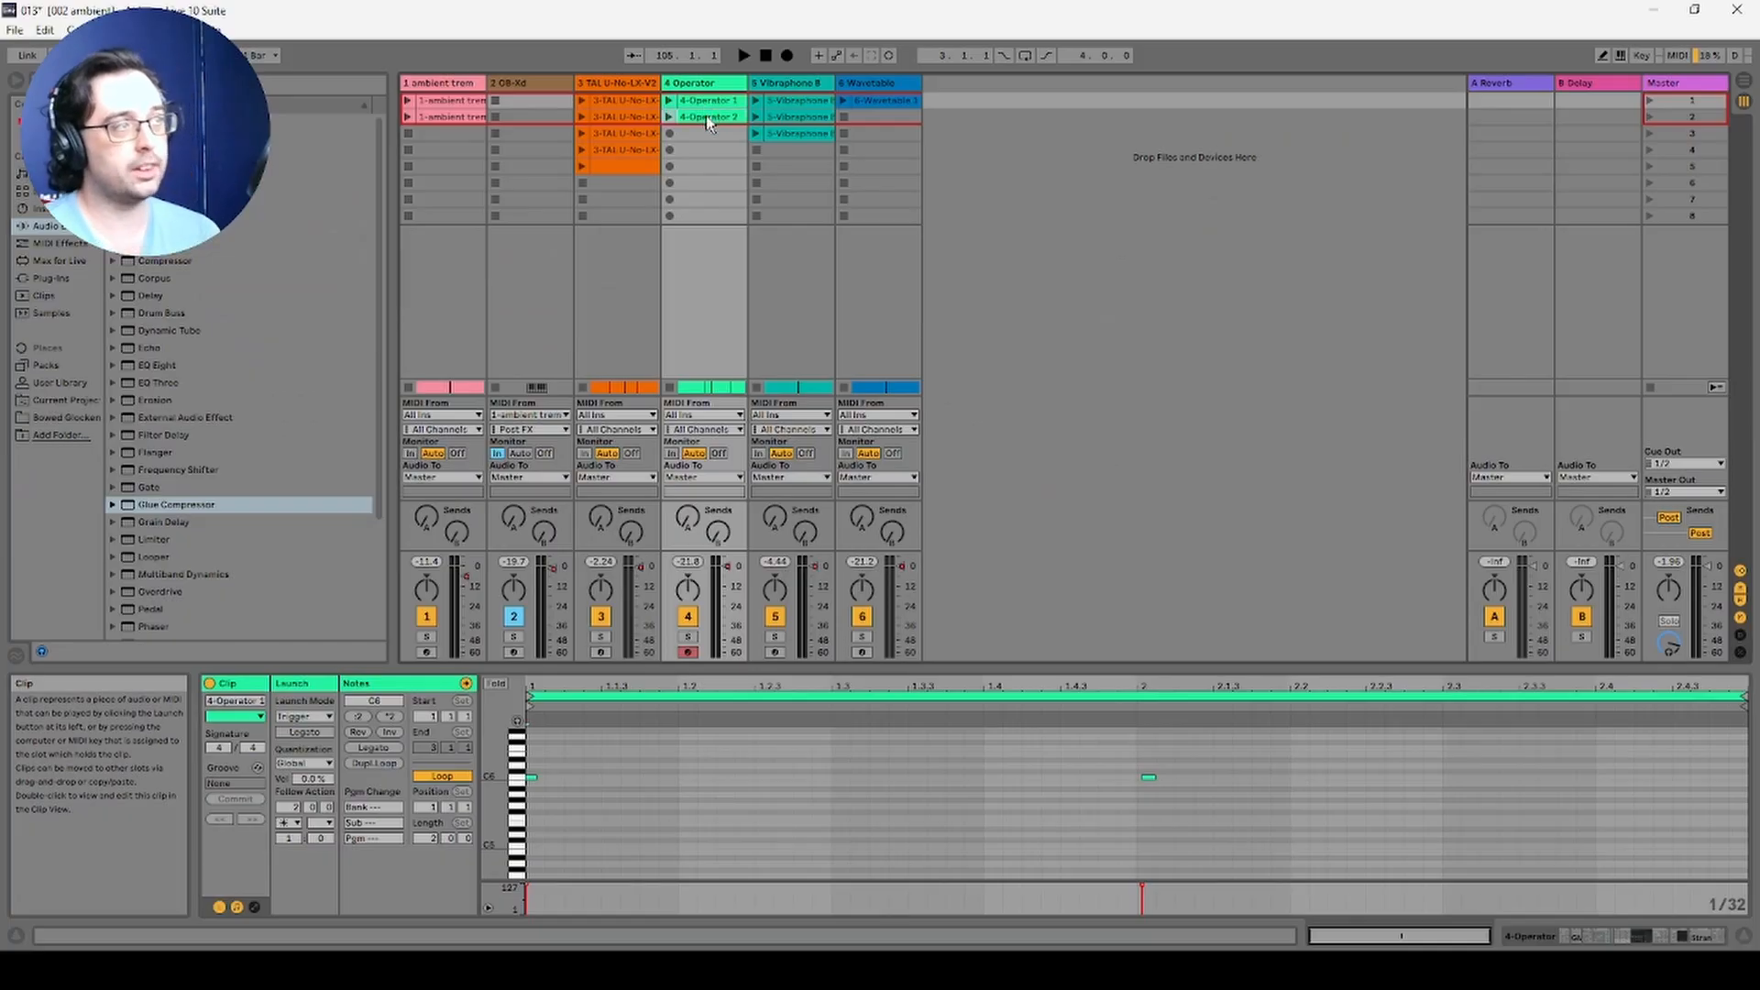
pyautogui.click(706, 115)
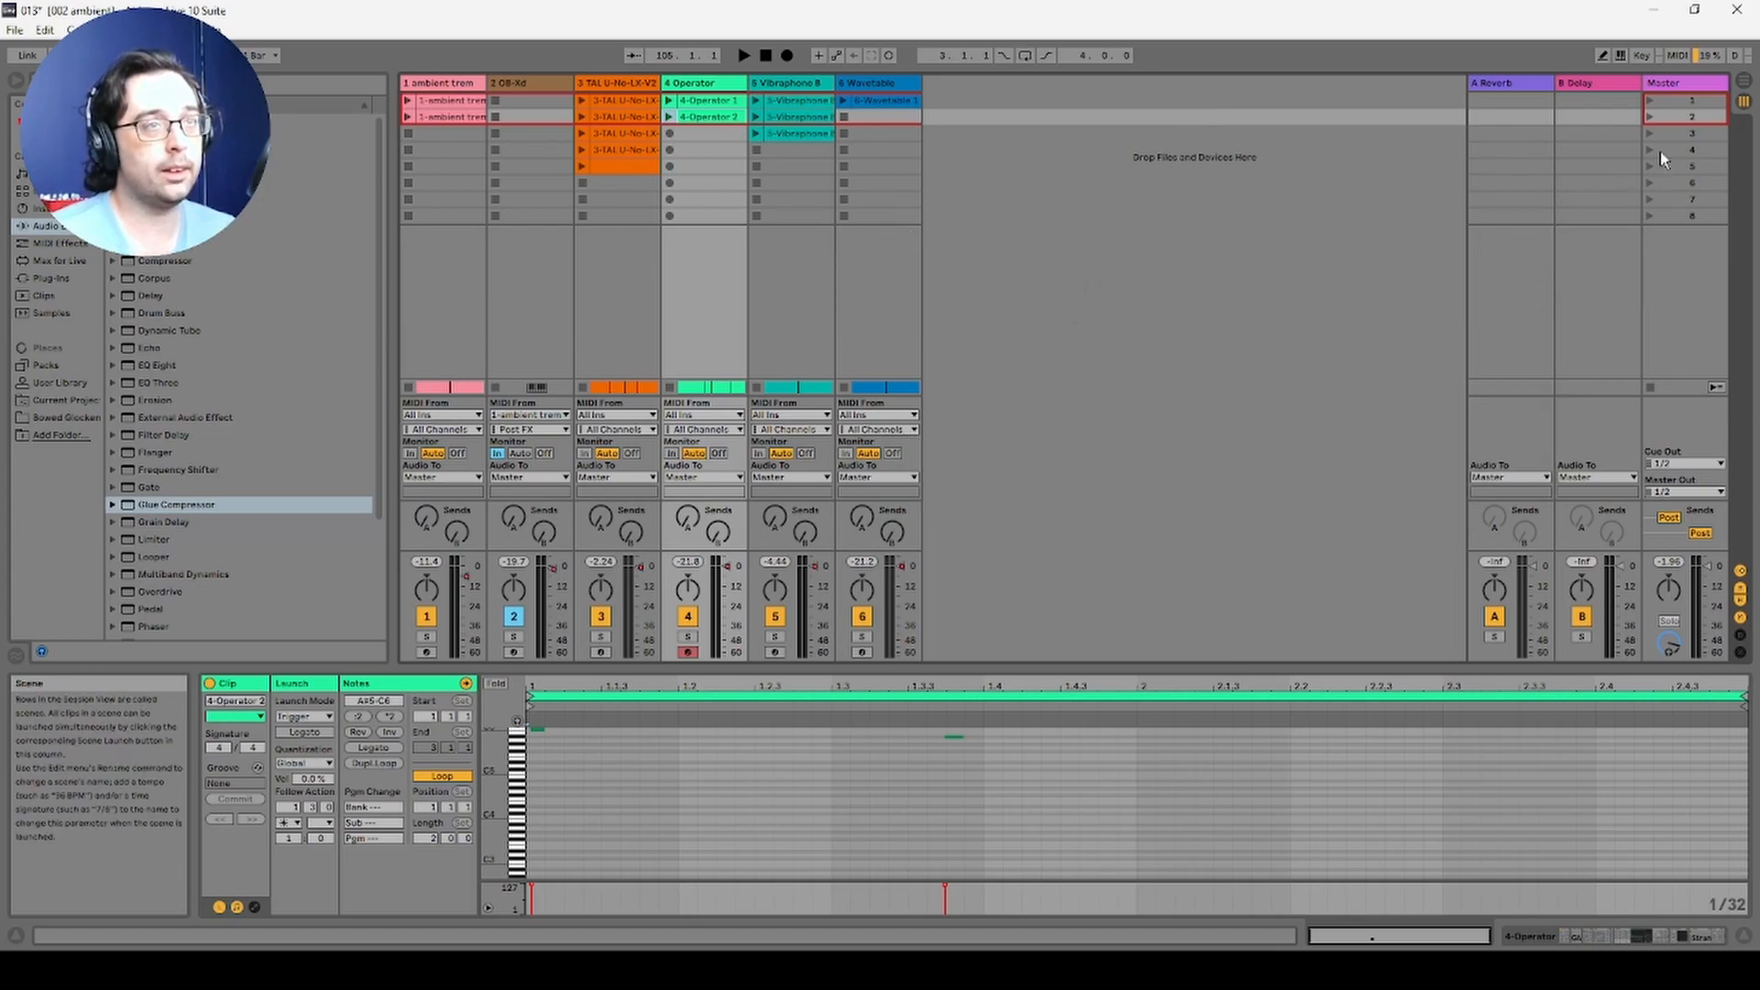
# Step: In the Arrangement View, play from around bar 90 with the ambient tremolo track soloed
pyautogui.click(1744, 87)
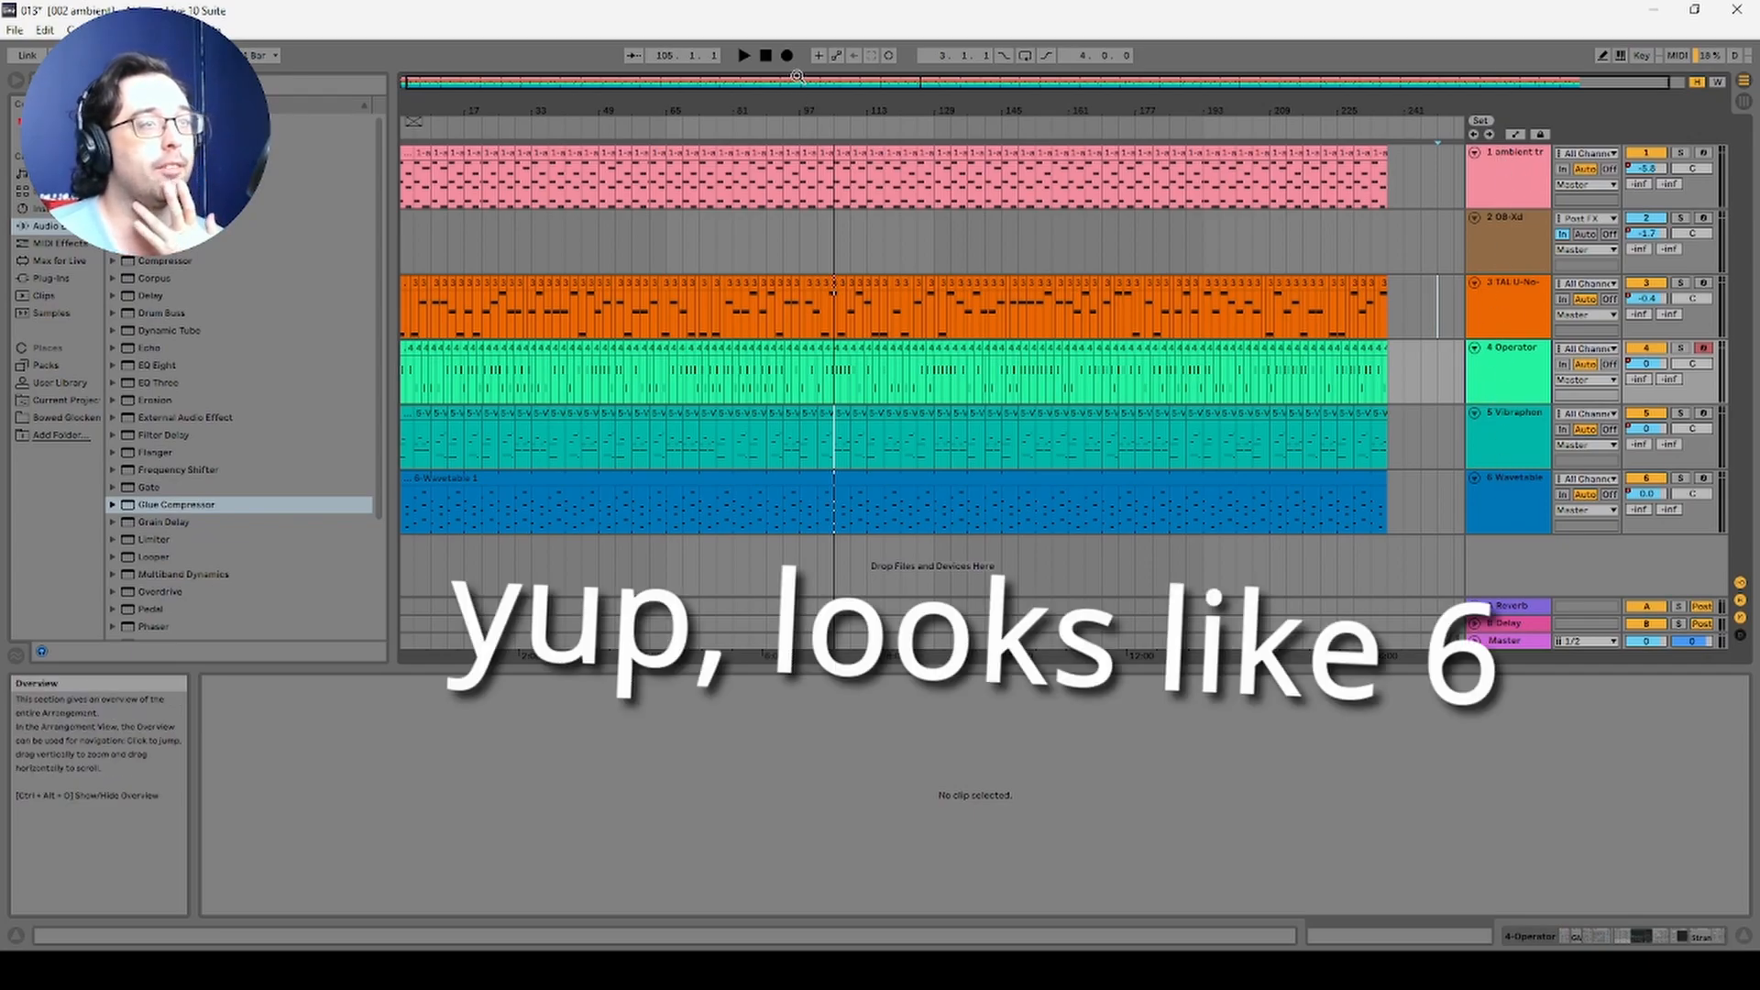
pyautogui.click(775, 124)
pyautogui.click(1680, 154)
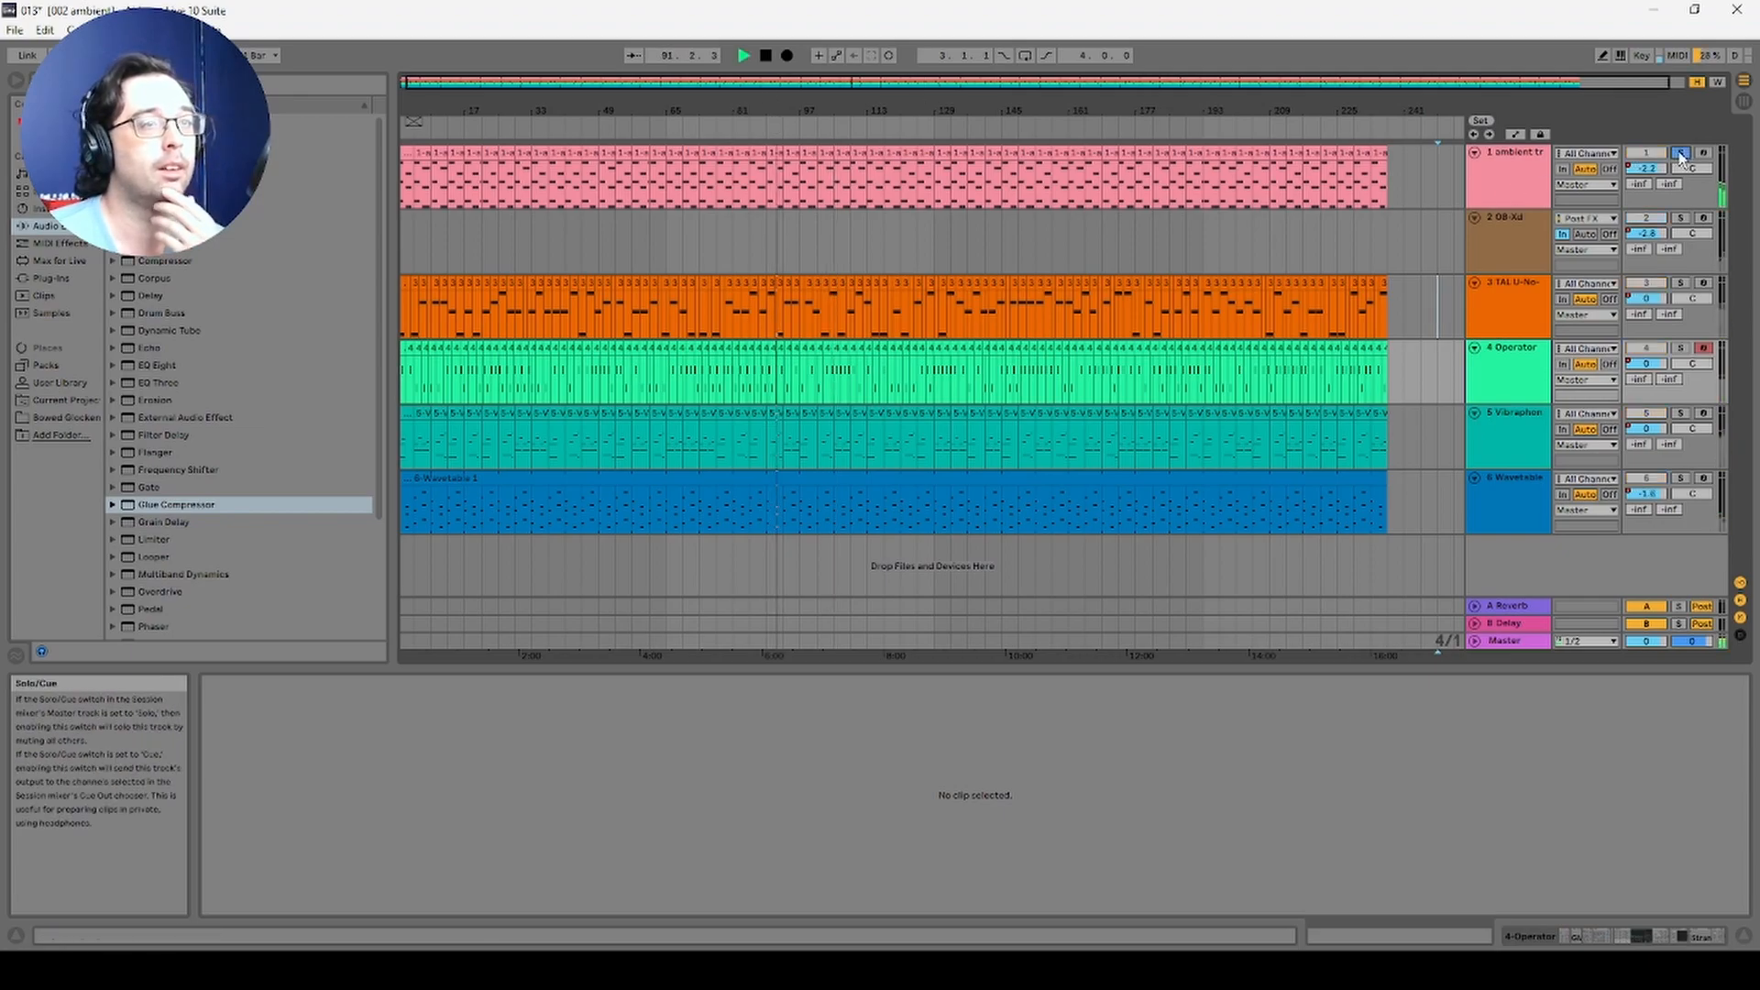
# Step: Show the ambient tremolo track's device chain and inspect the settings in its ValhallaVintageVerb window
pyautogui.click(1519, 165)
pyautogui.doubleClick(1519, 157)
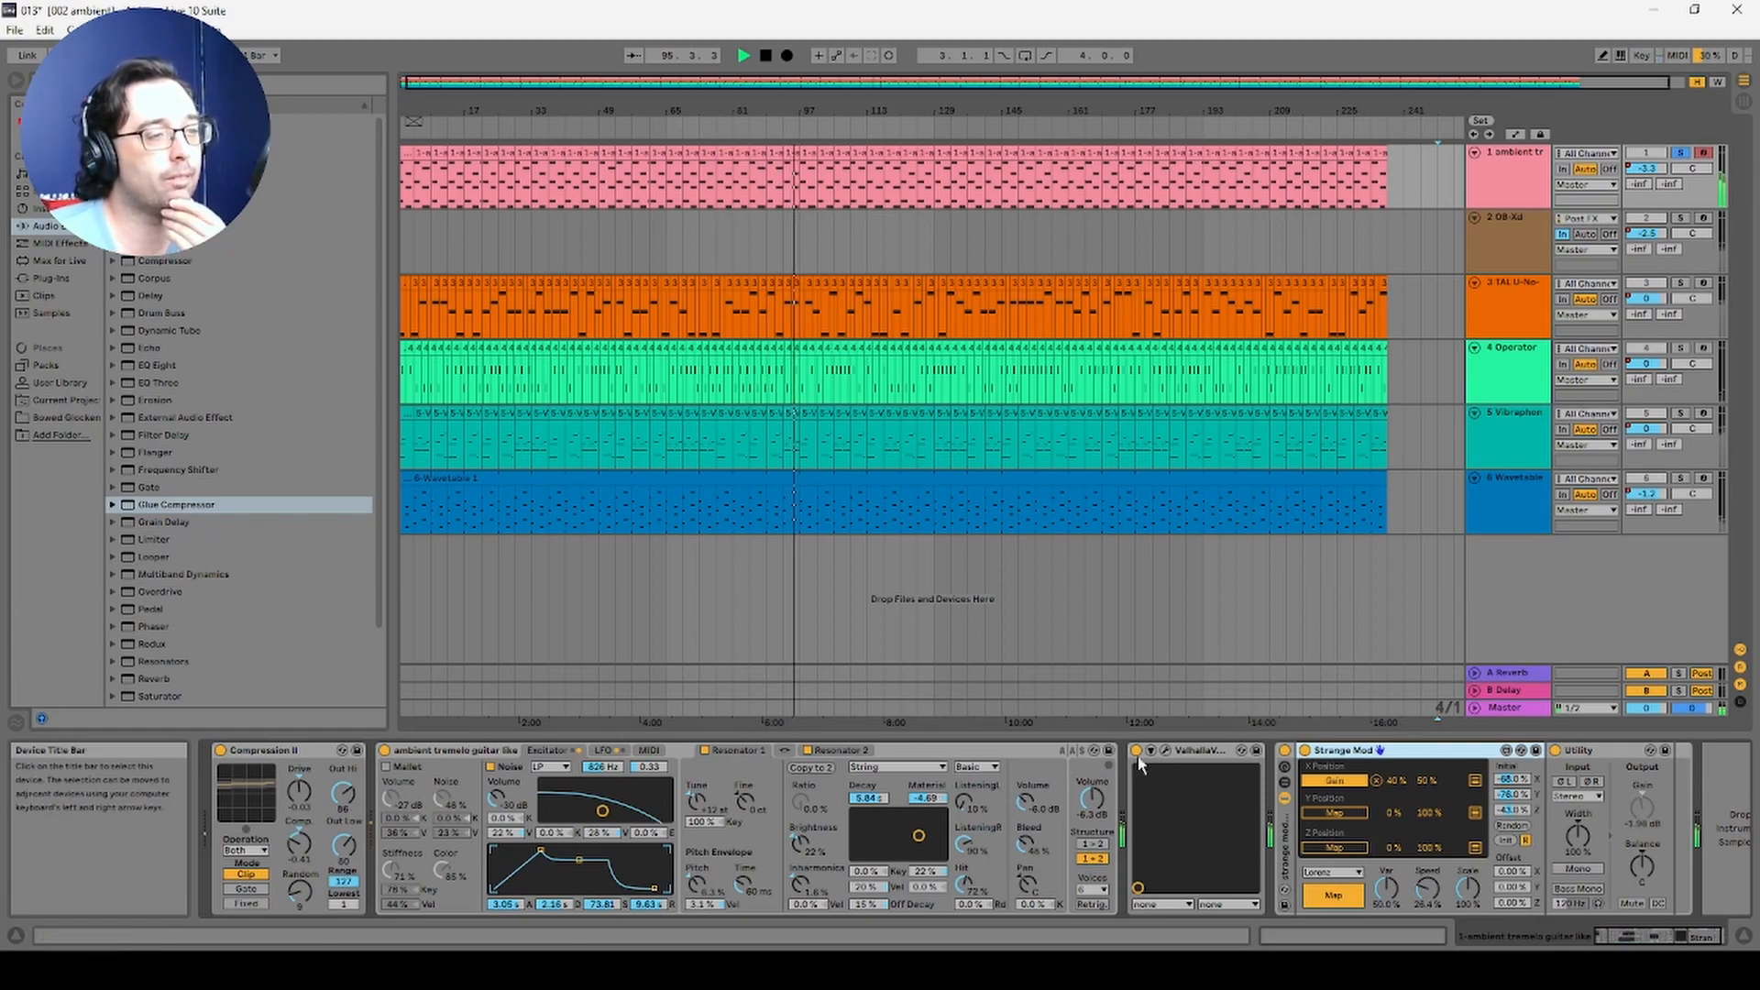
pyautogui.click(1197, 751)
pyautogui.click(1163, 750)
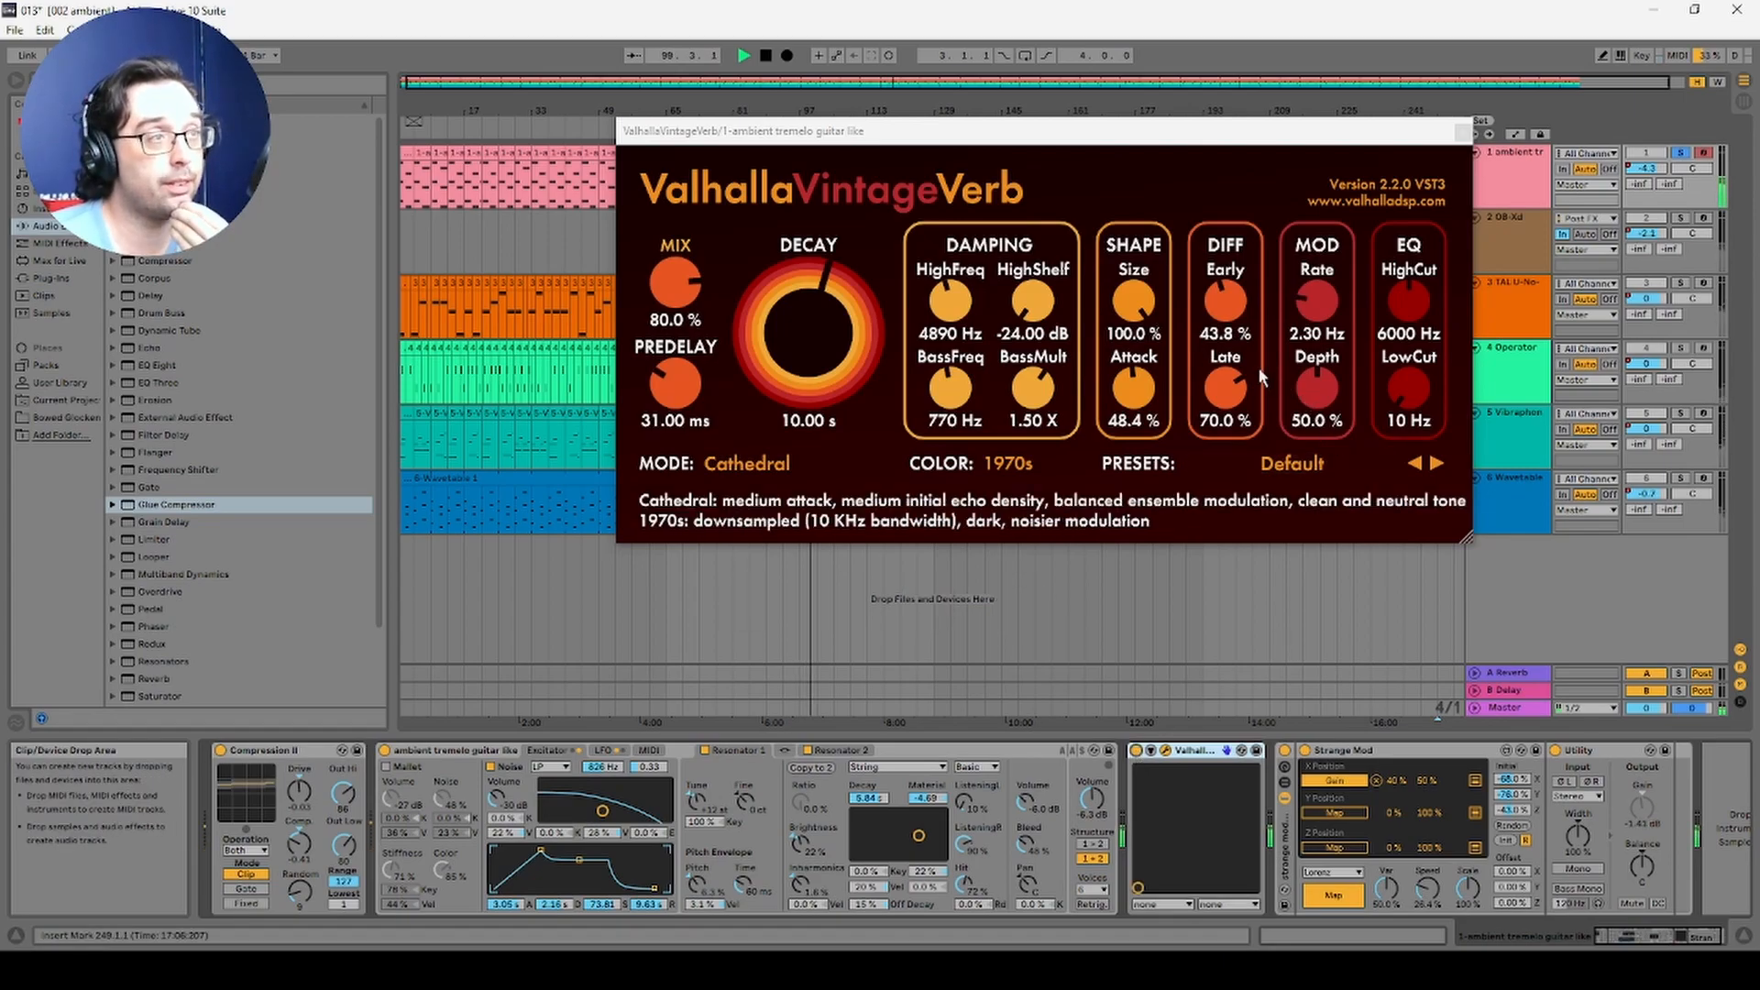
pyautogui.click(1464, 134)
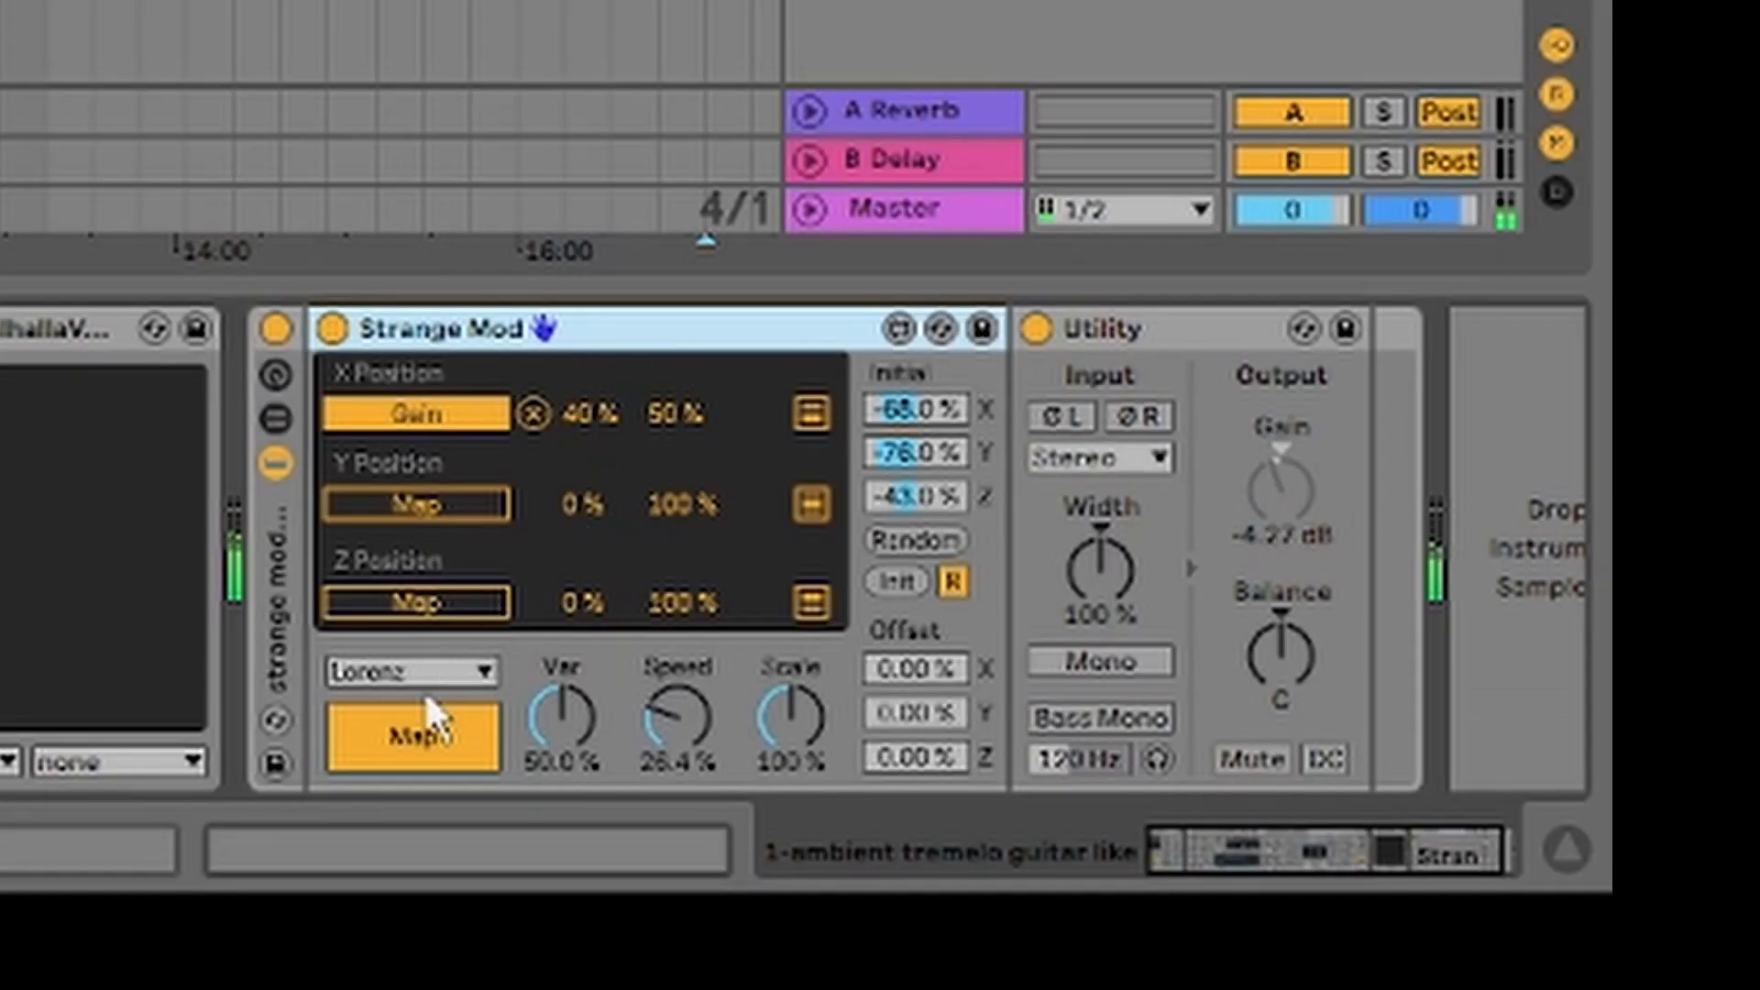
# Step: Examine Strange Mod's Lorenz attractor display and its X Position mapping to the Utility gain
pyautogui.click(1334, 898)
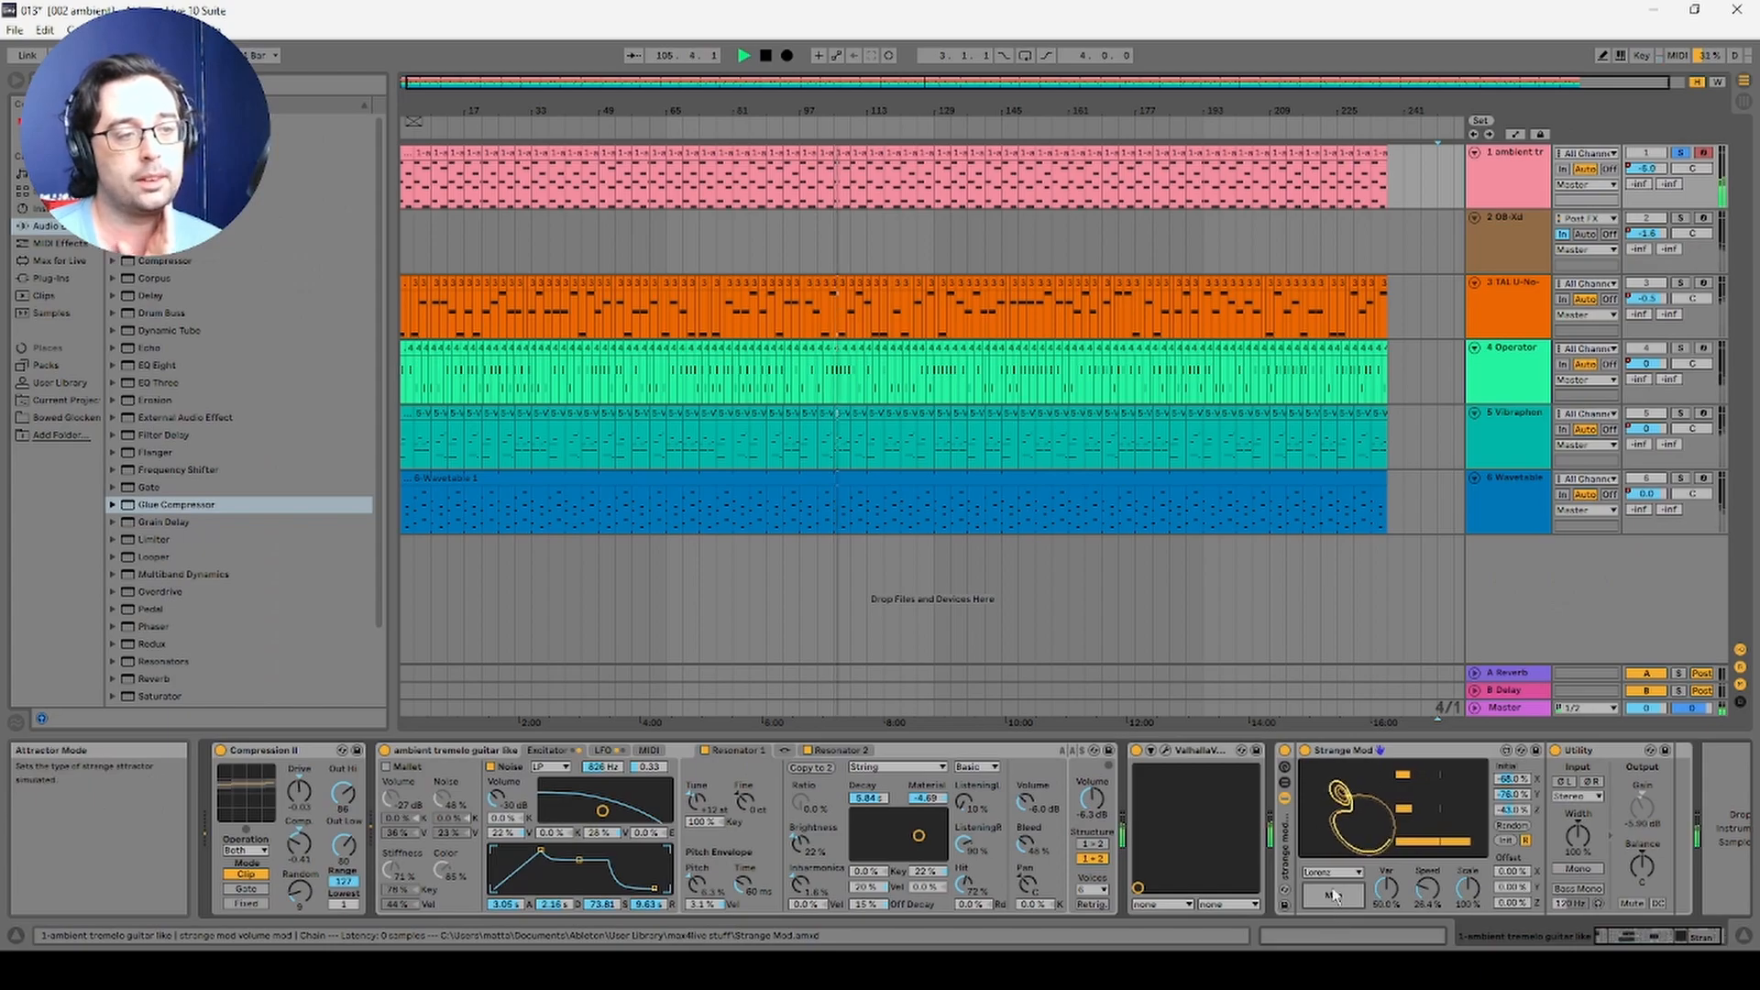
pyautogui.click(1335, 891)
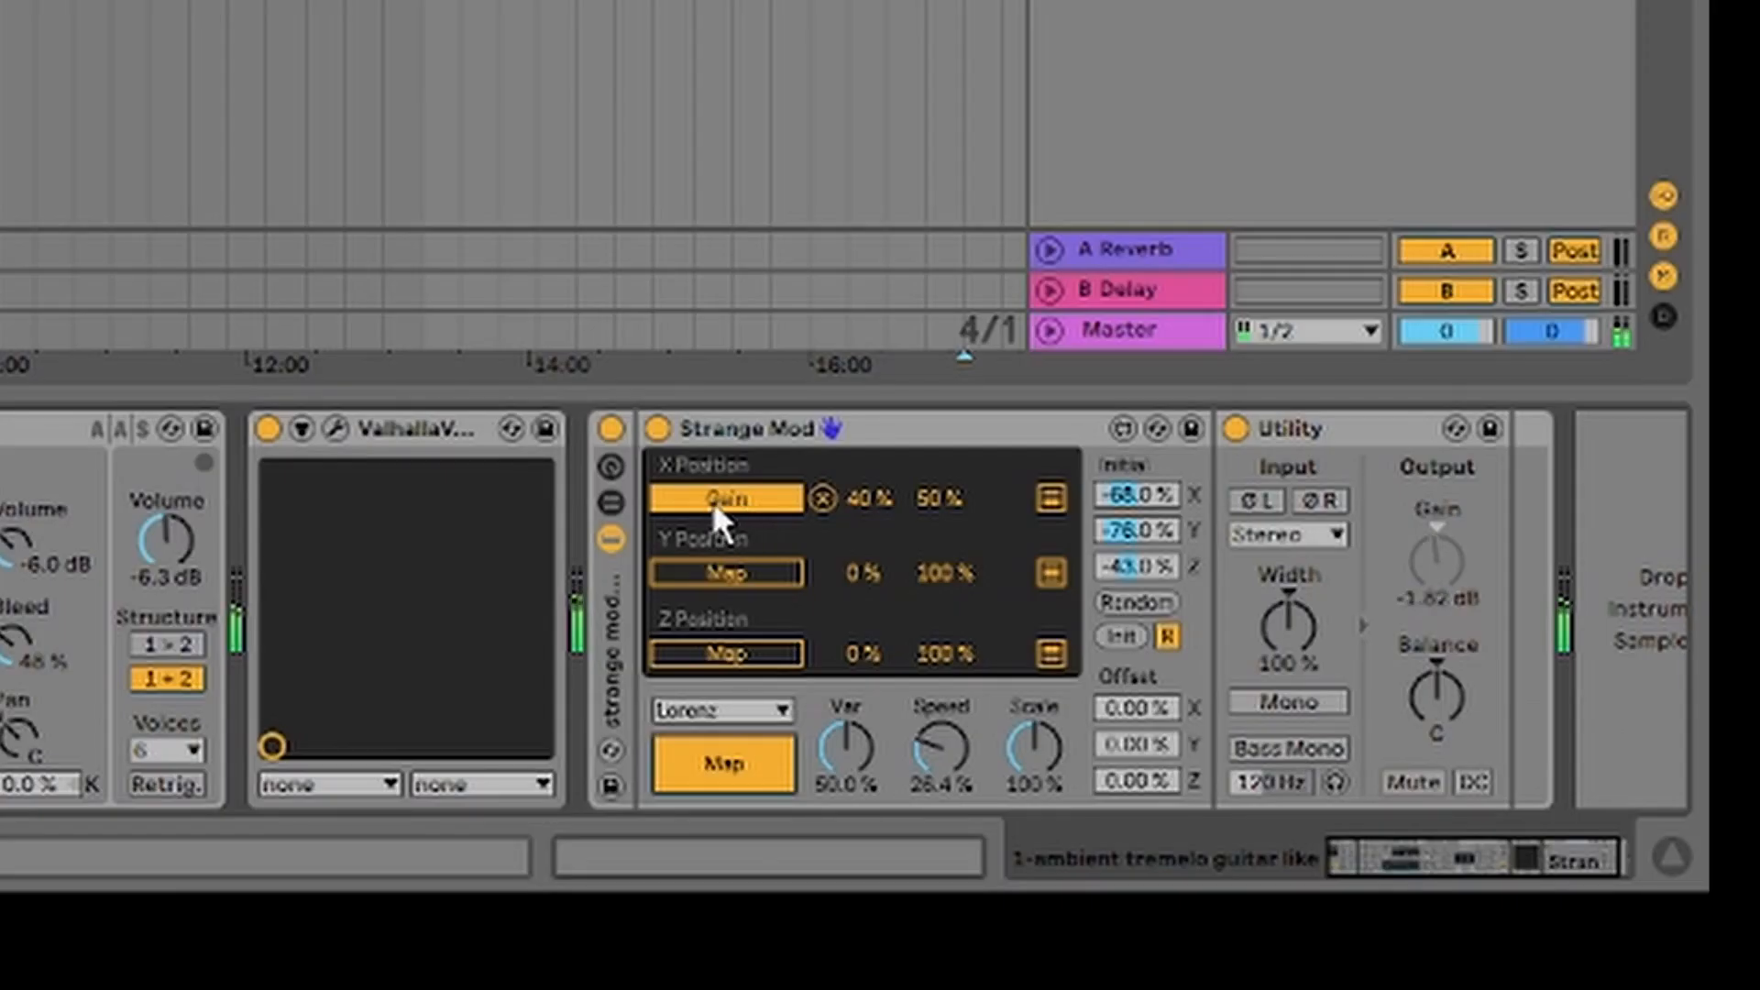
pyautogui.click(715, 766)
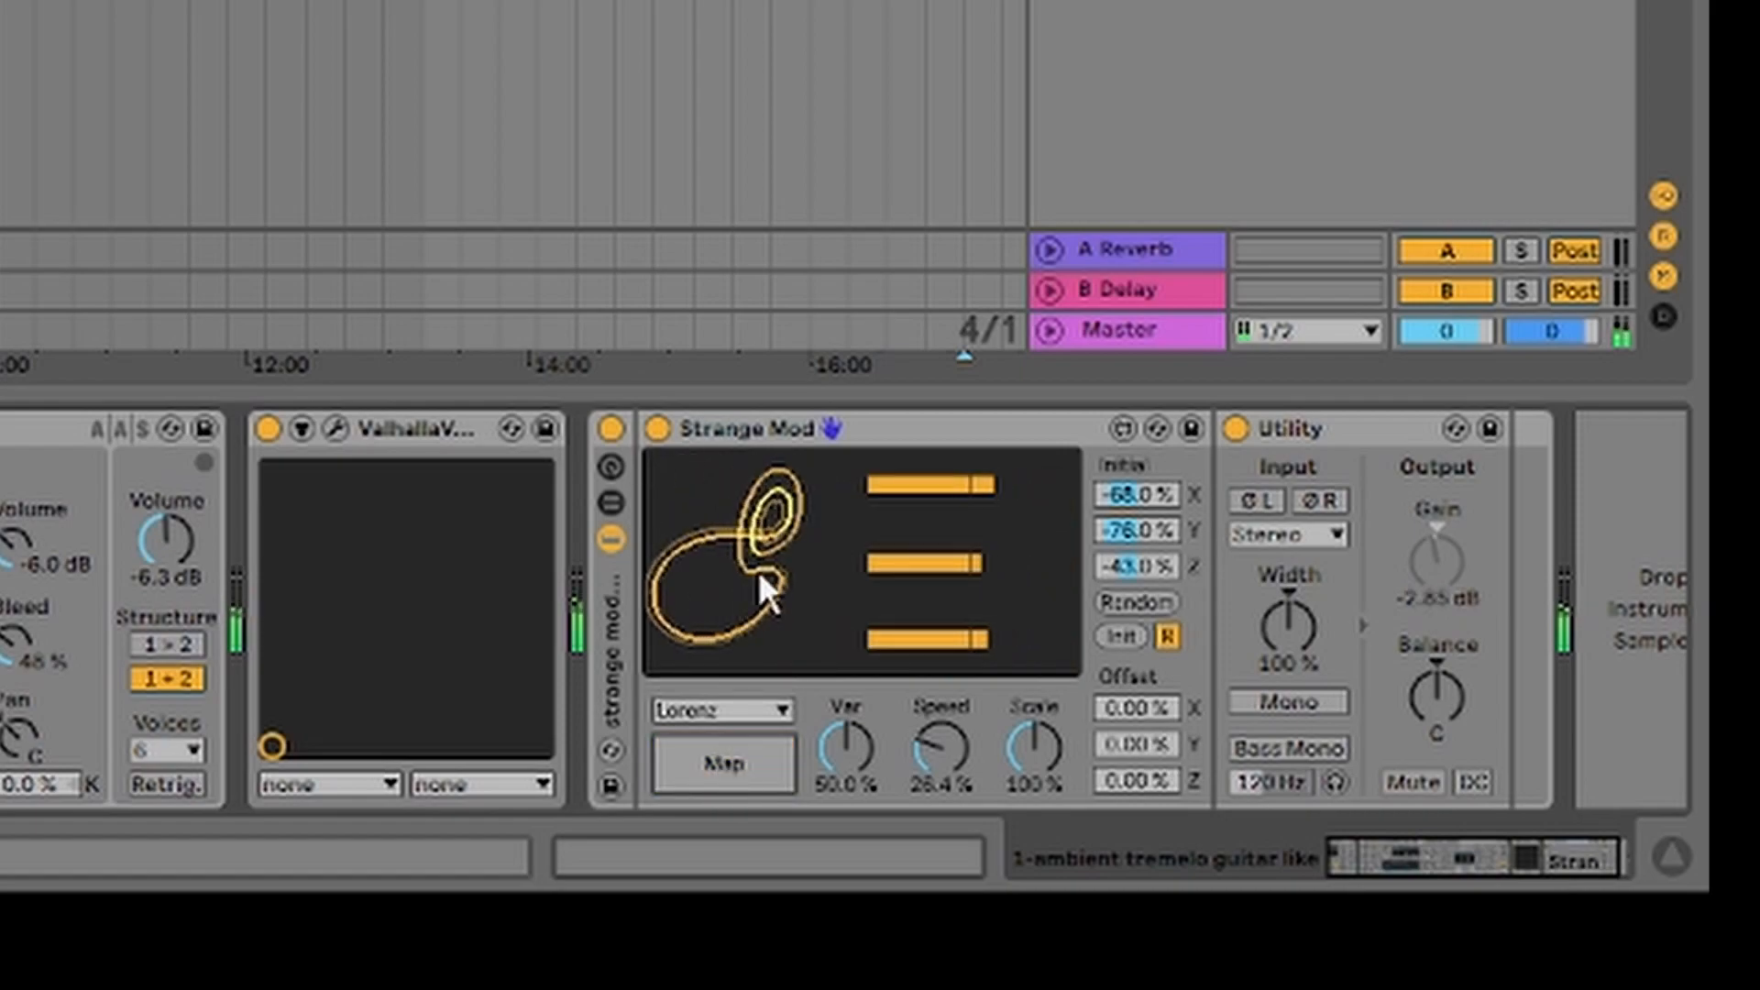
pyautogui.click(723, 763)
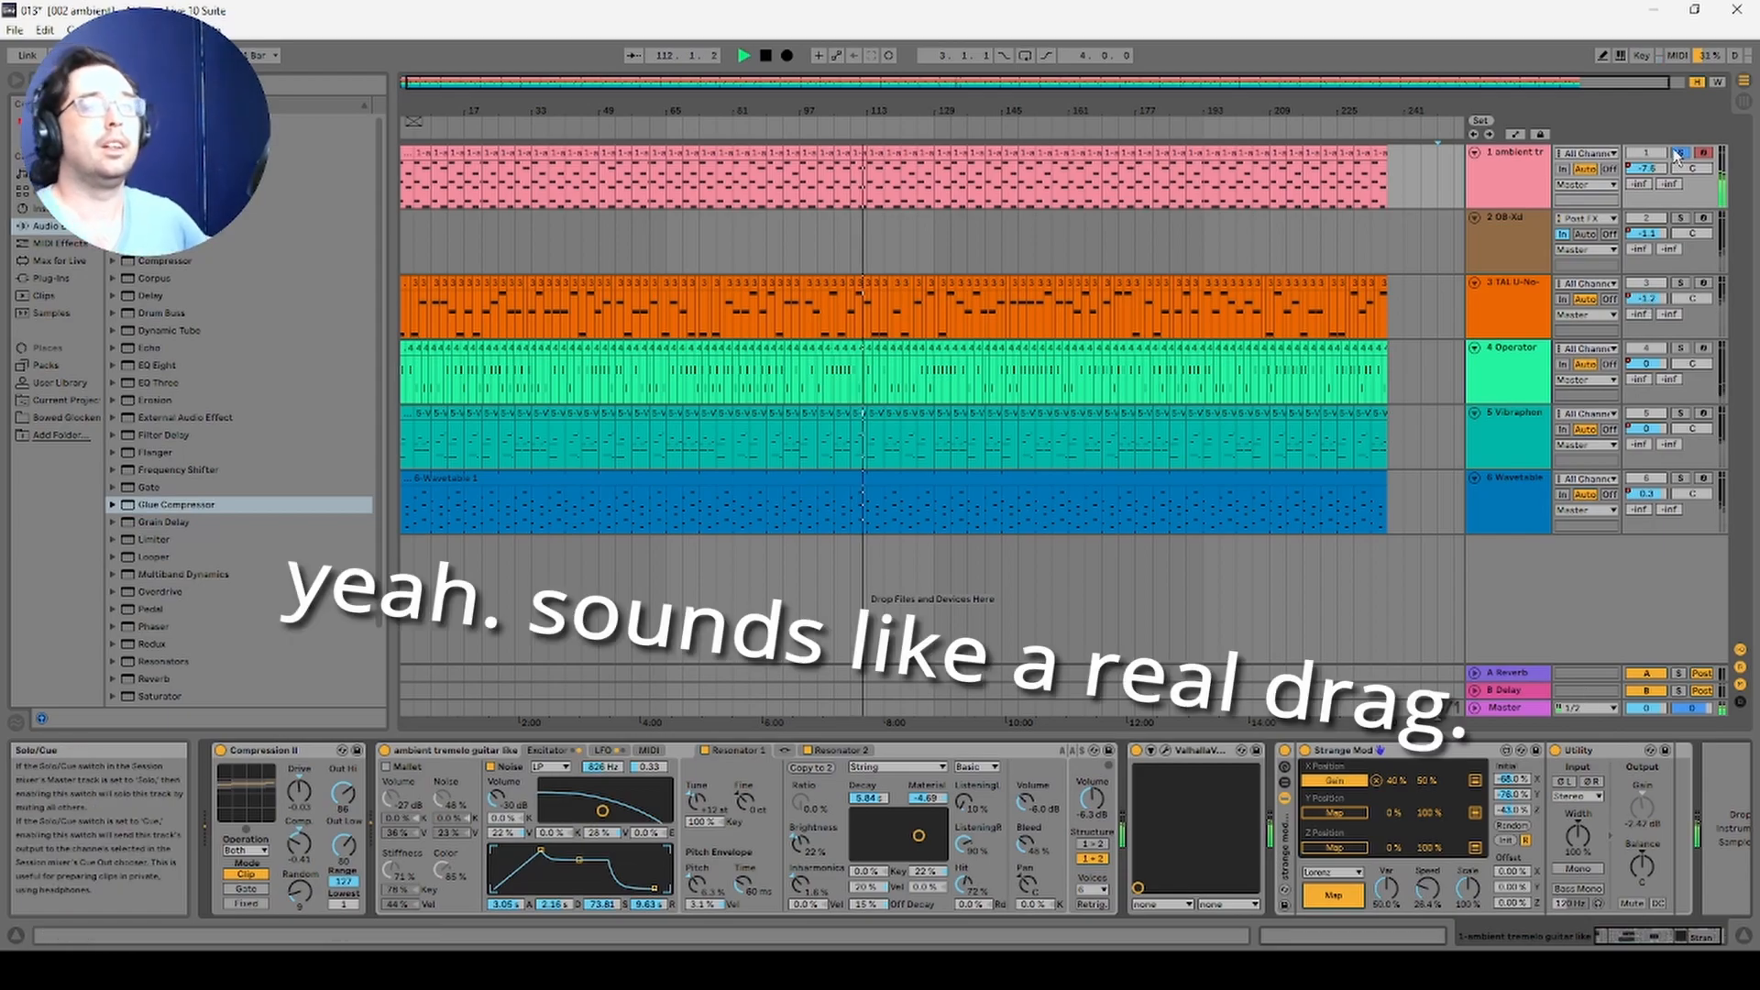
# Step: Move the solo to the OB-Xd track and show its device chain
pyautogui.click(1679, 220)
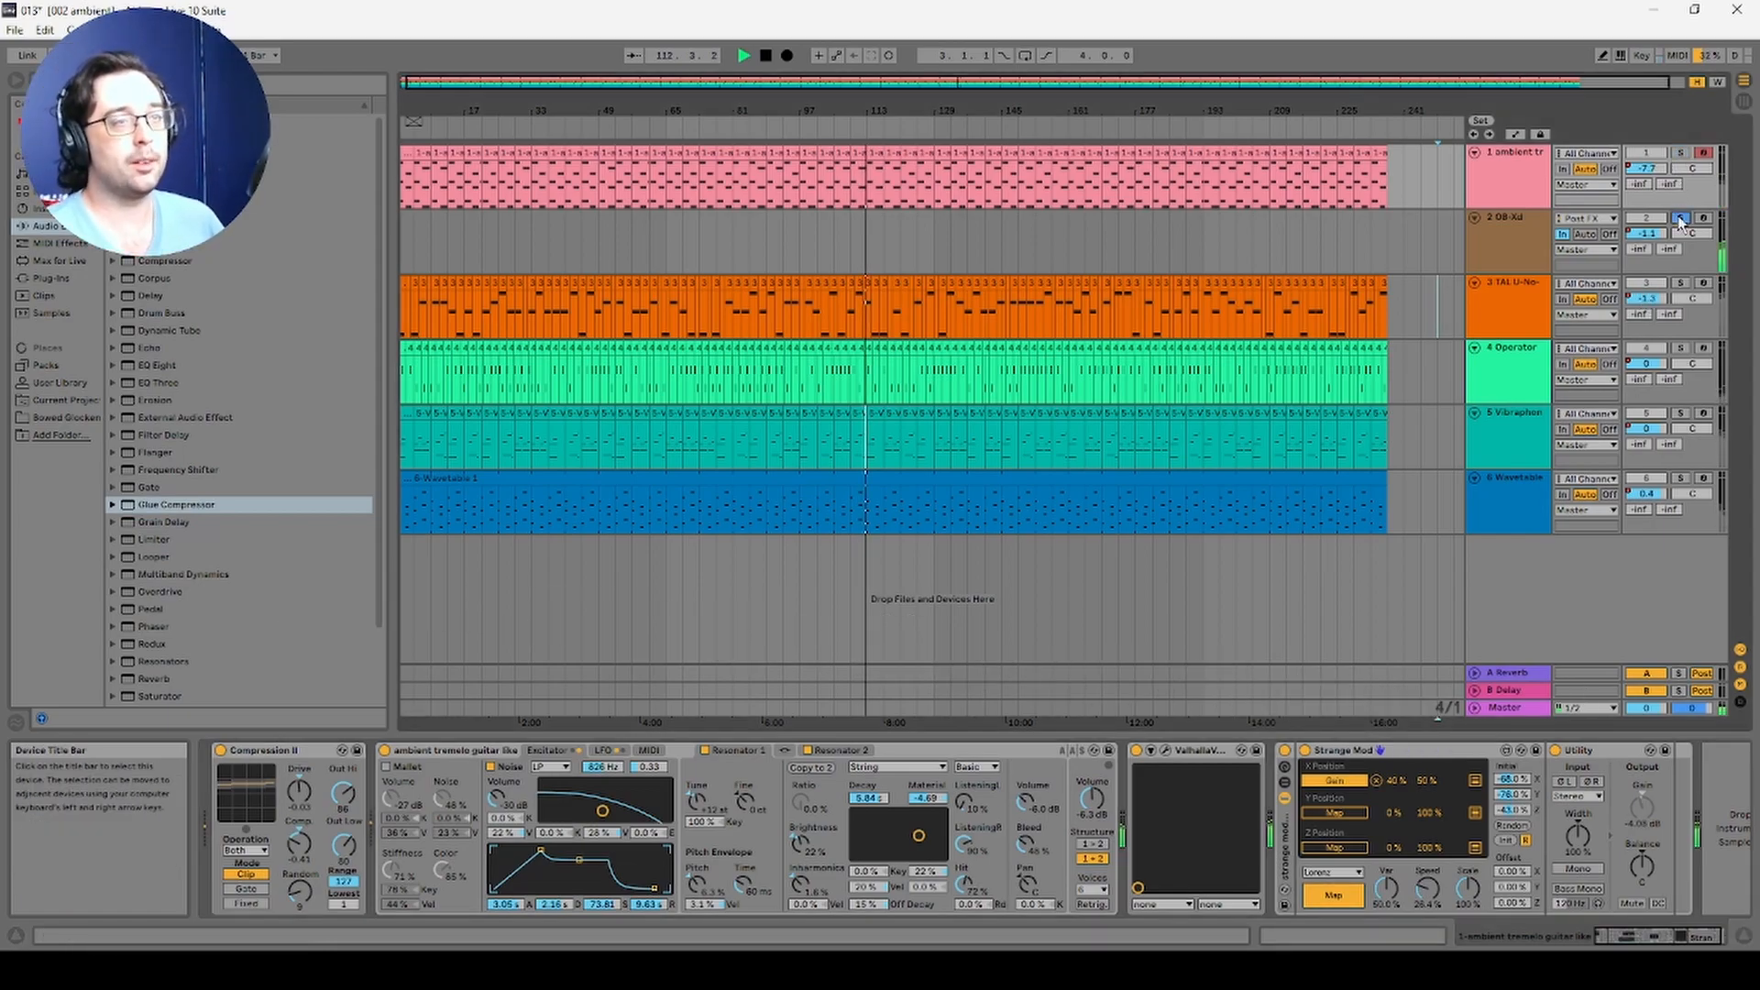
pyautogui.click(1515, 235)
pyautogui.doubleClick(1513, 235)
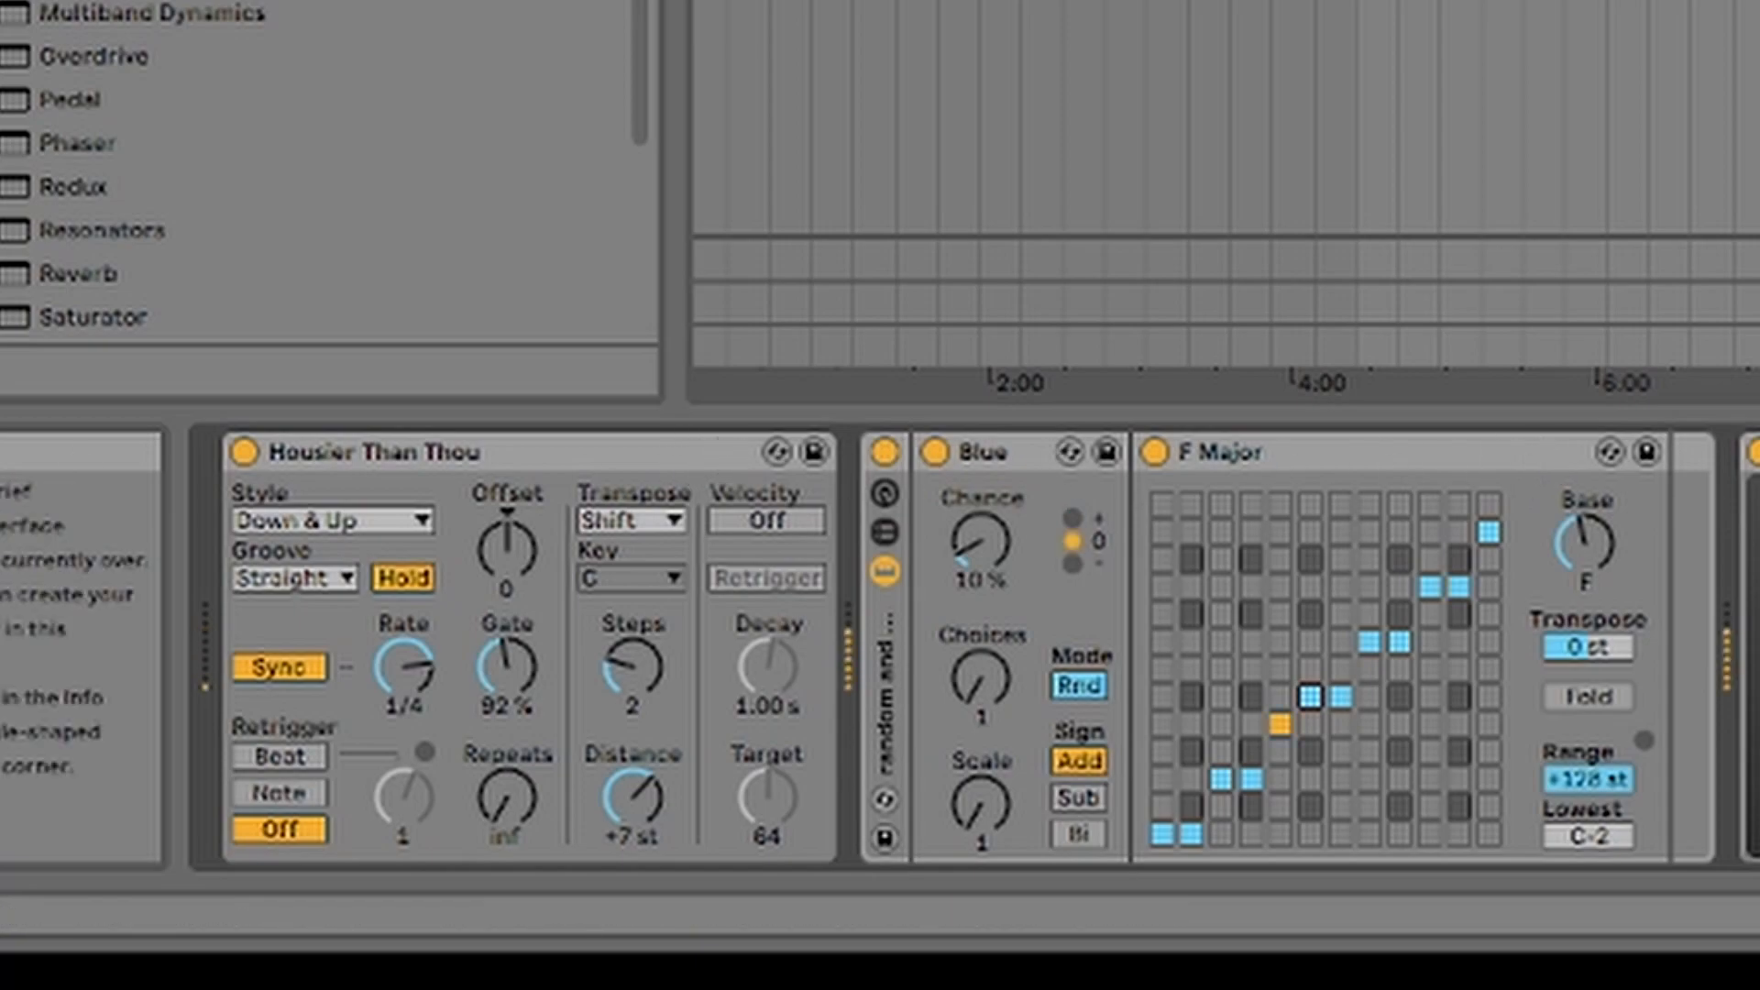
# Step: Examine the OB-Xd track's Housier Than Thou arpeggiator, Blue randomizer, F Major scale and GMaudio note probability devices
pyautogui.click(514, 459)
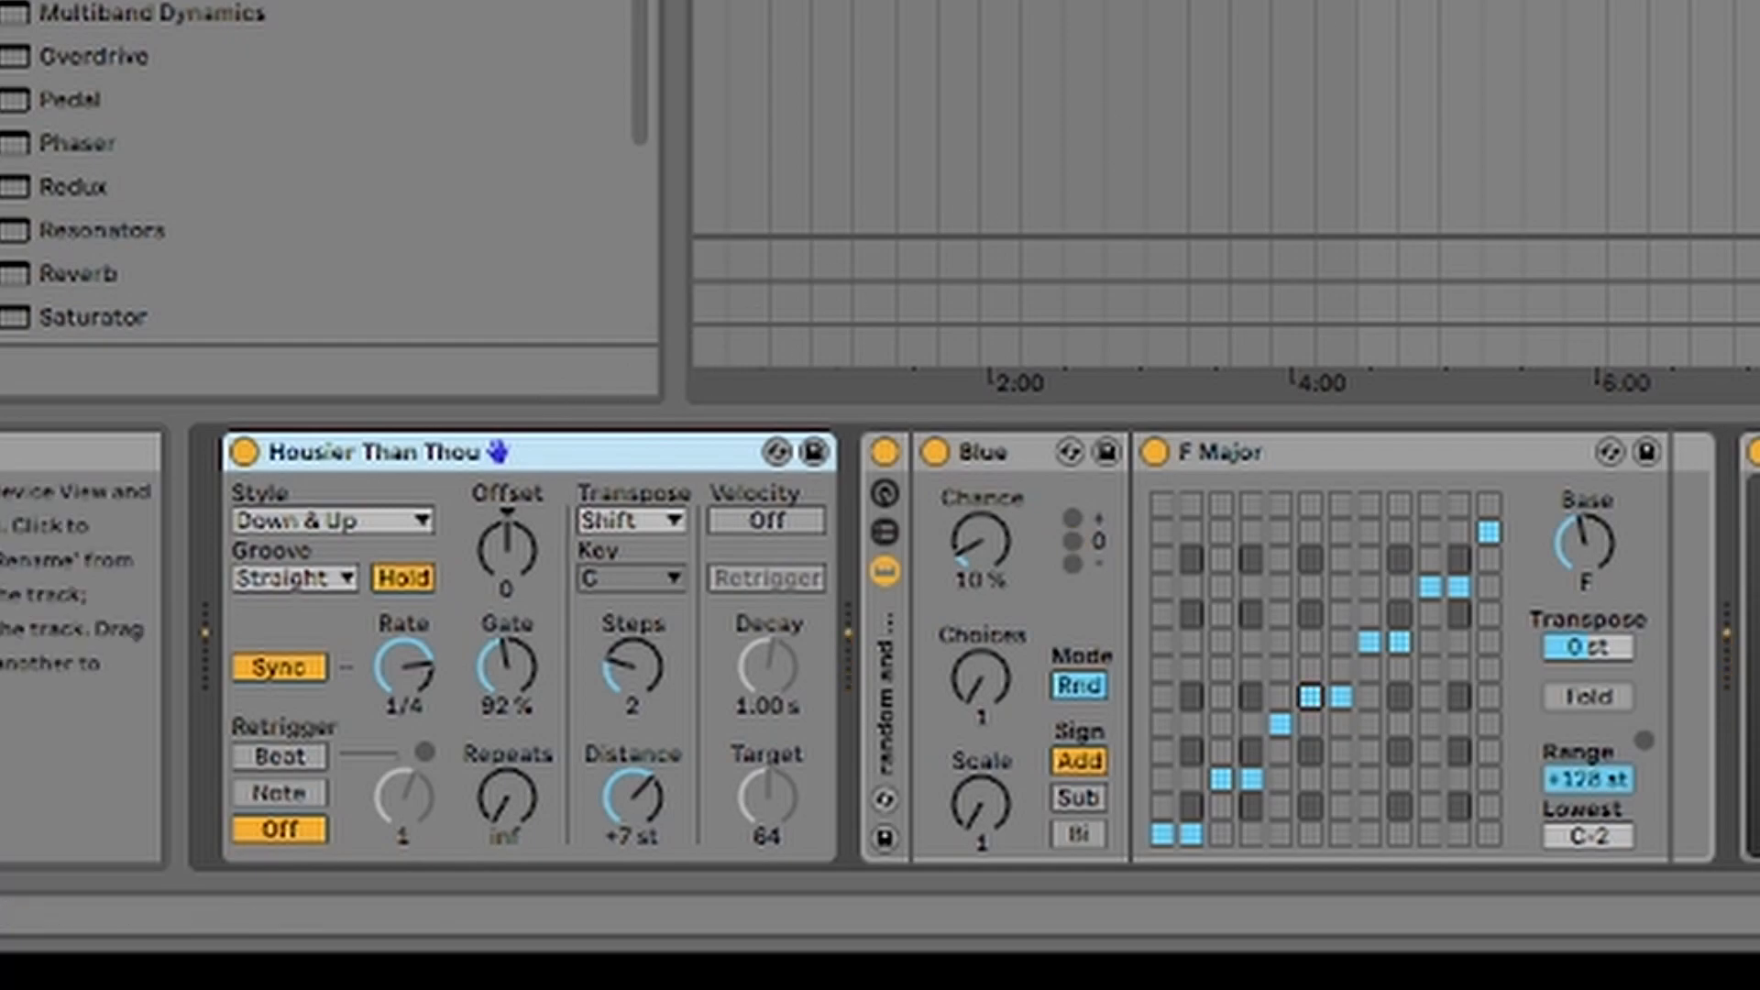
pyautogui.click(1027, 448)
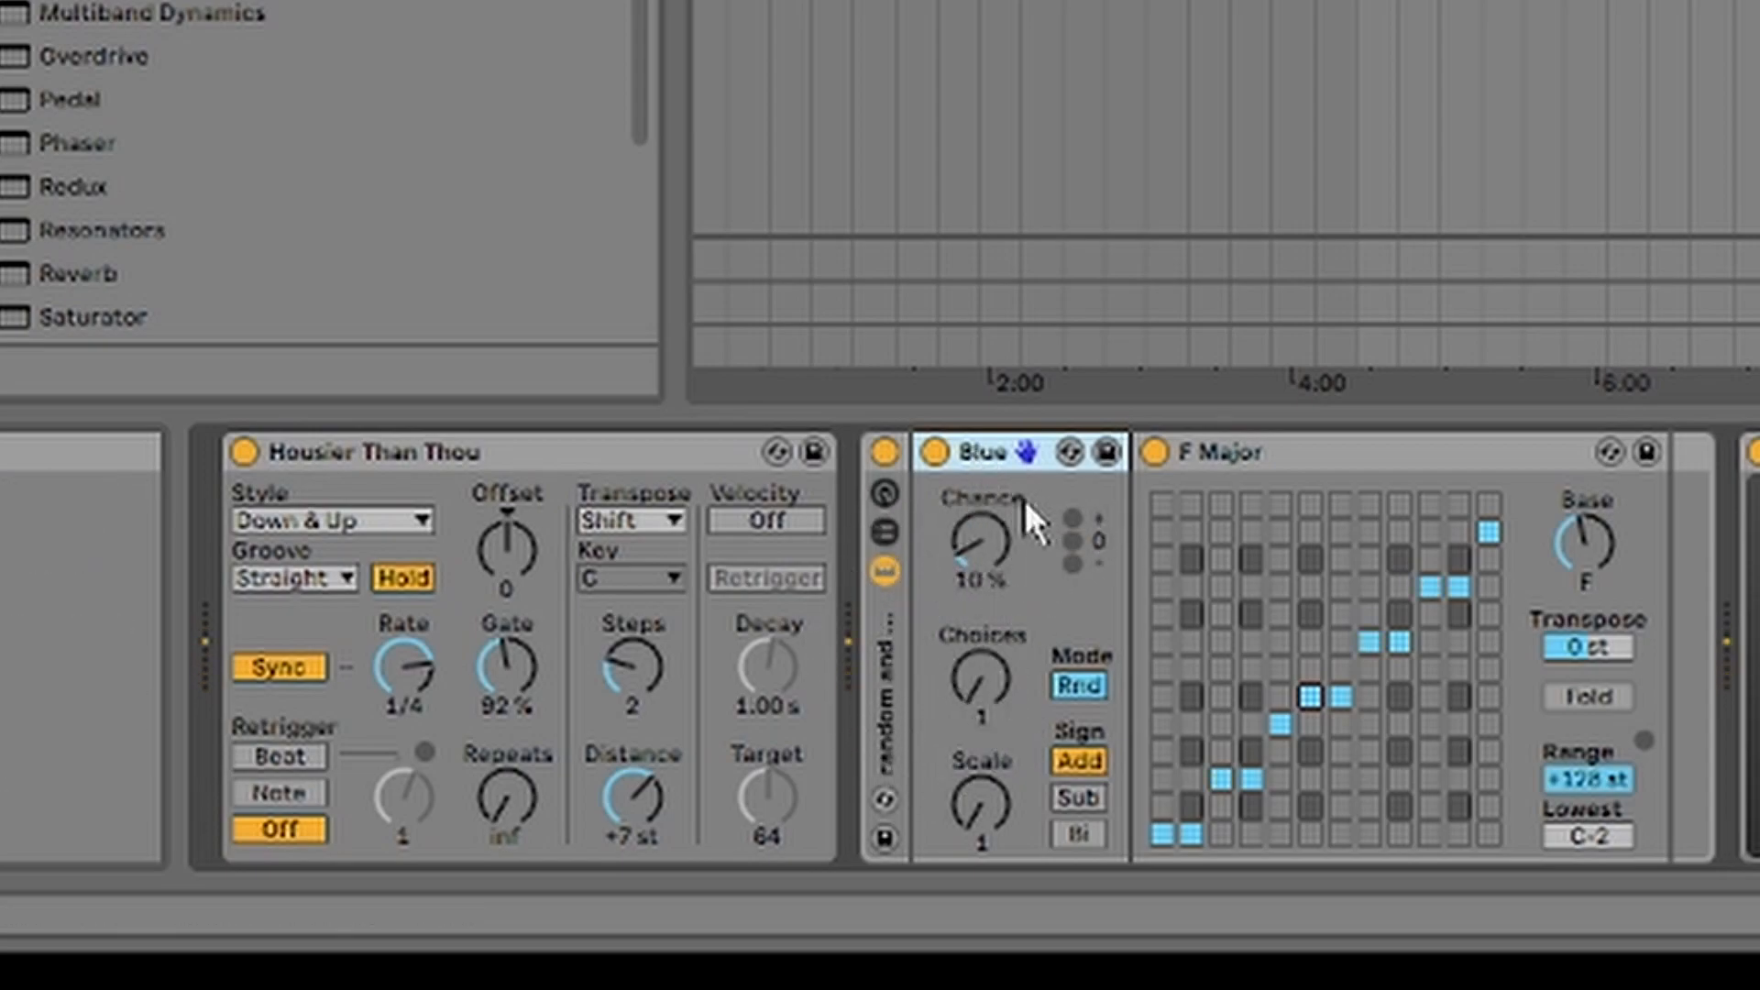
pyautogui.click(1382, 455)
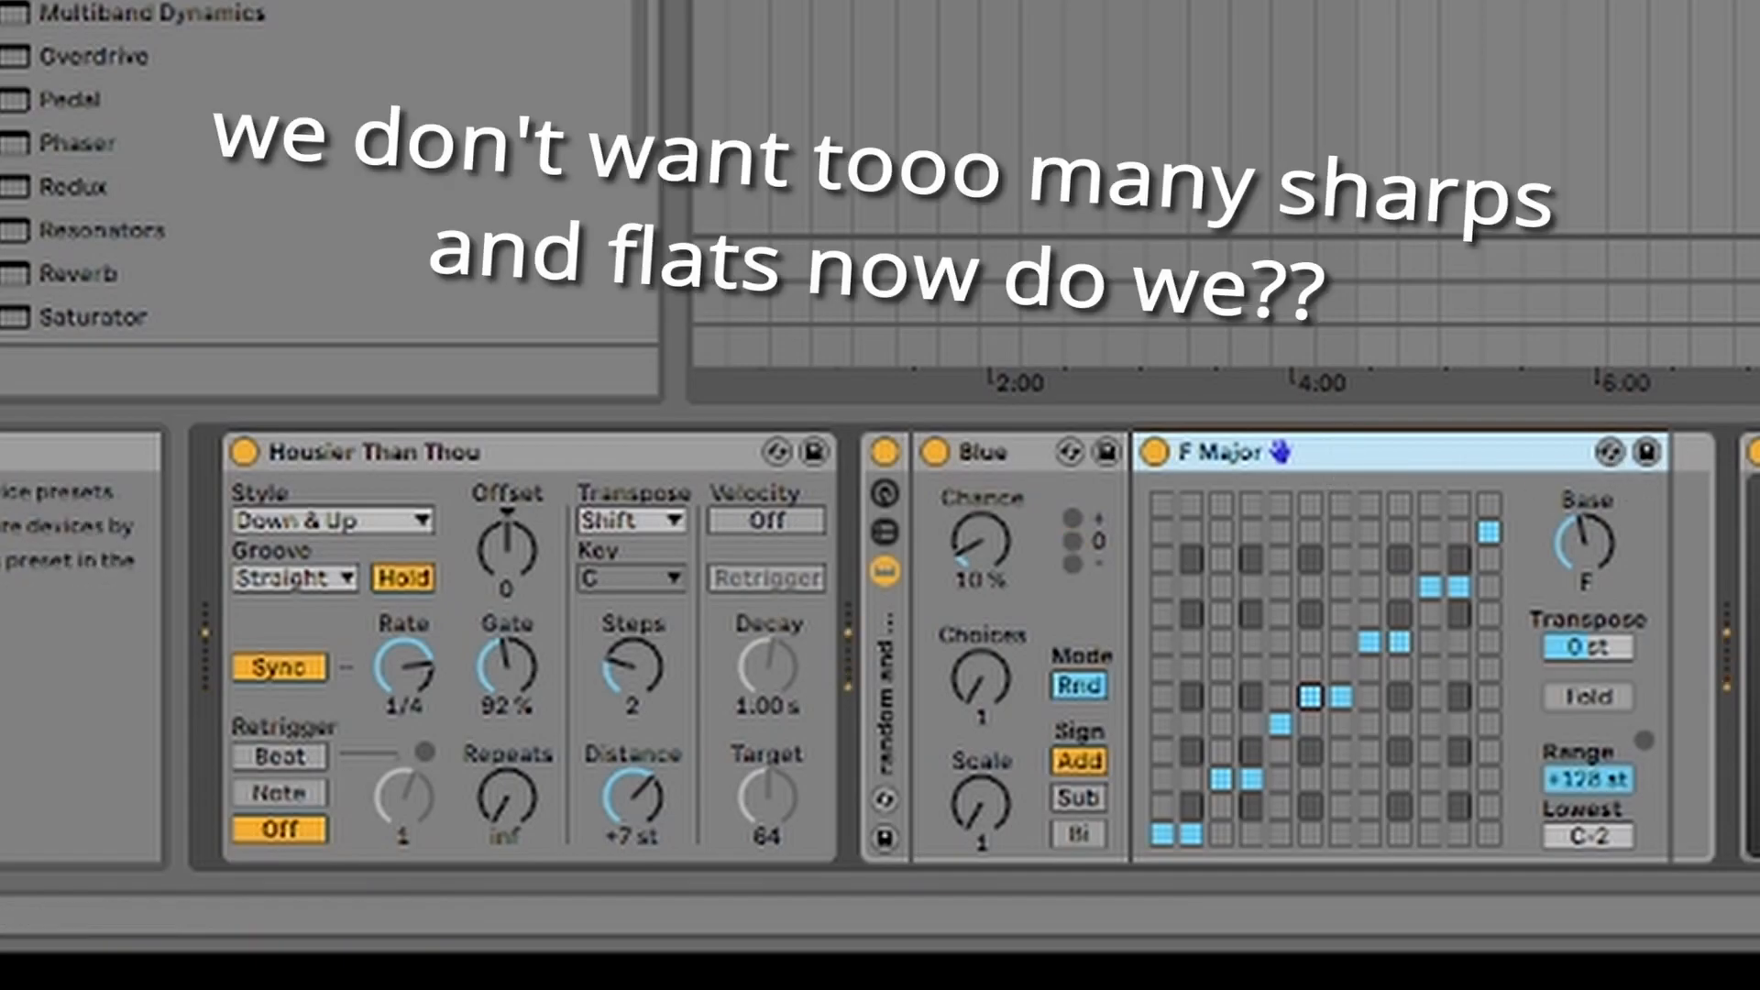
pyautogui.click(1755, 452)
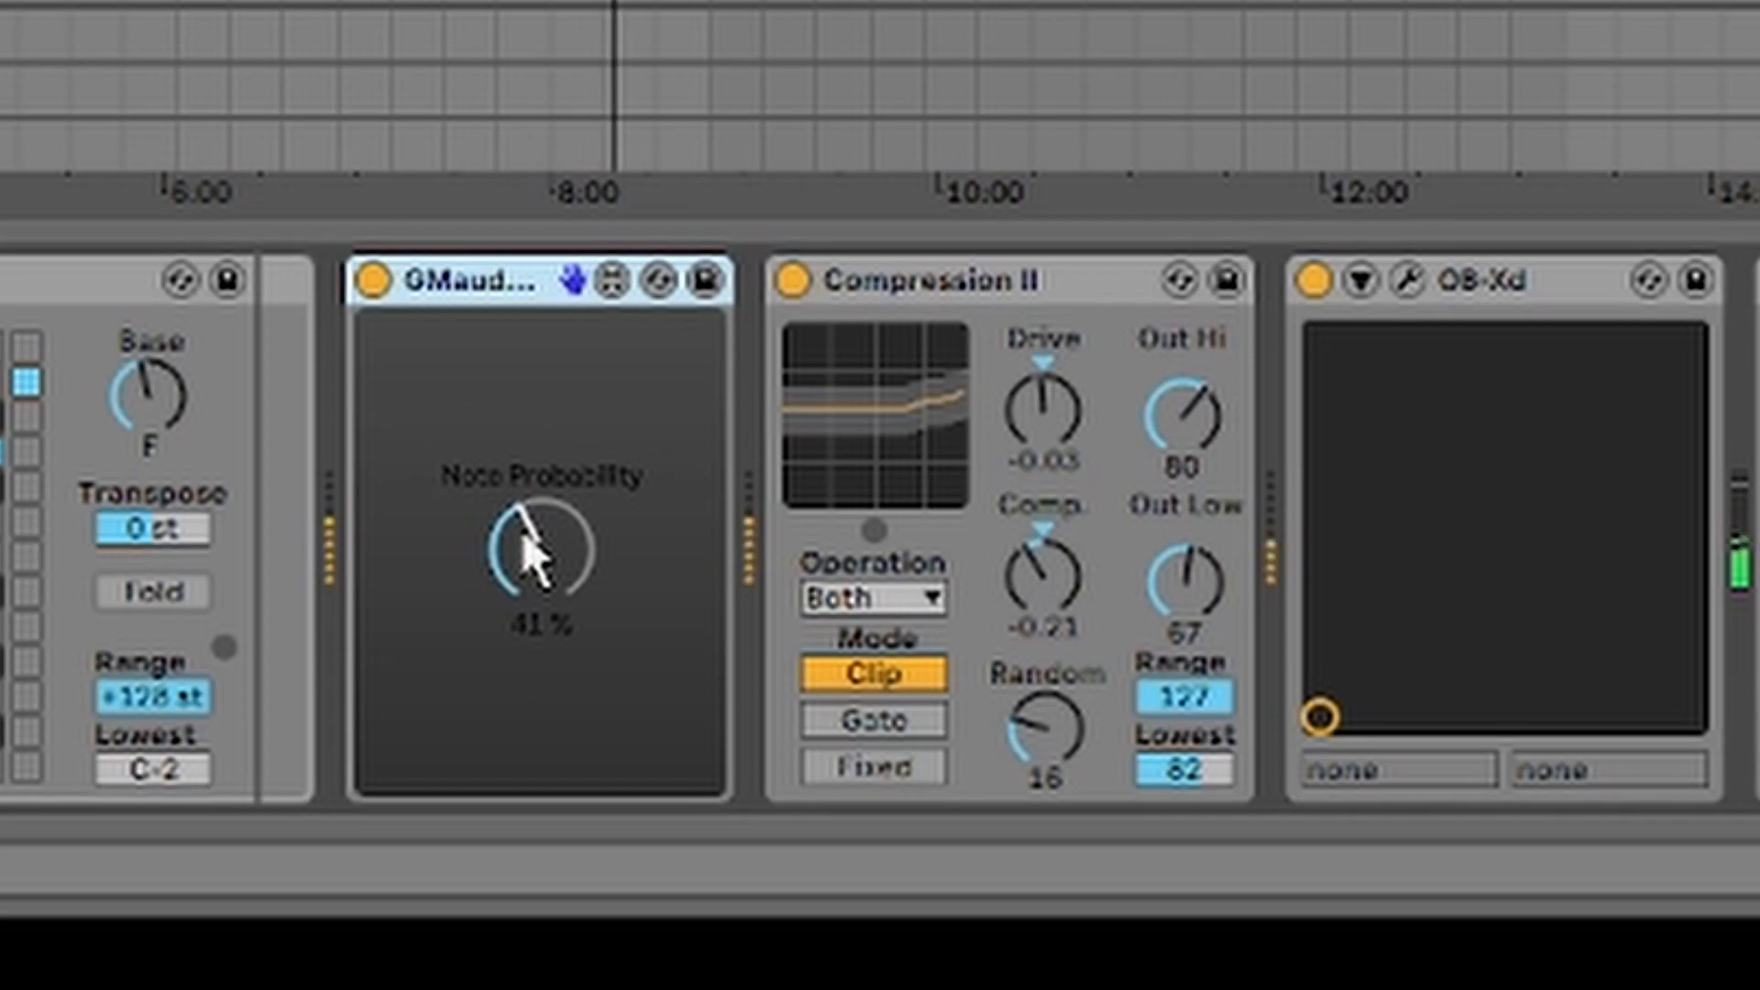
pyautogui.moveTo(534, 555); pyautogui.dragTo(534, 495)
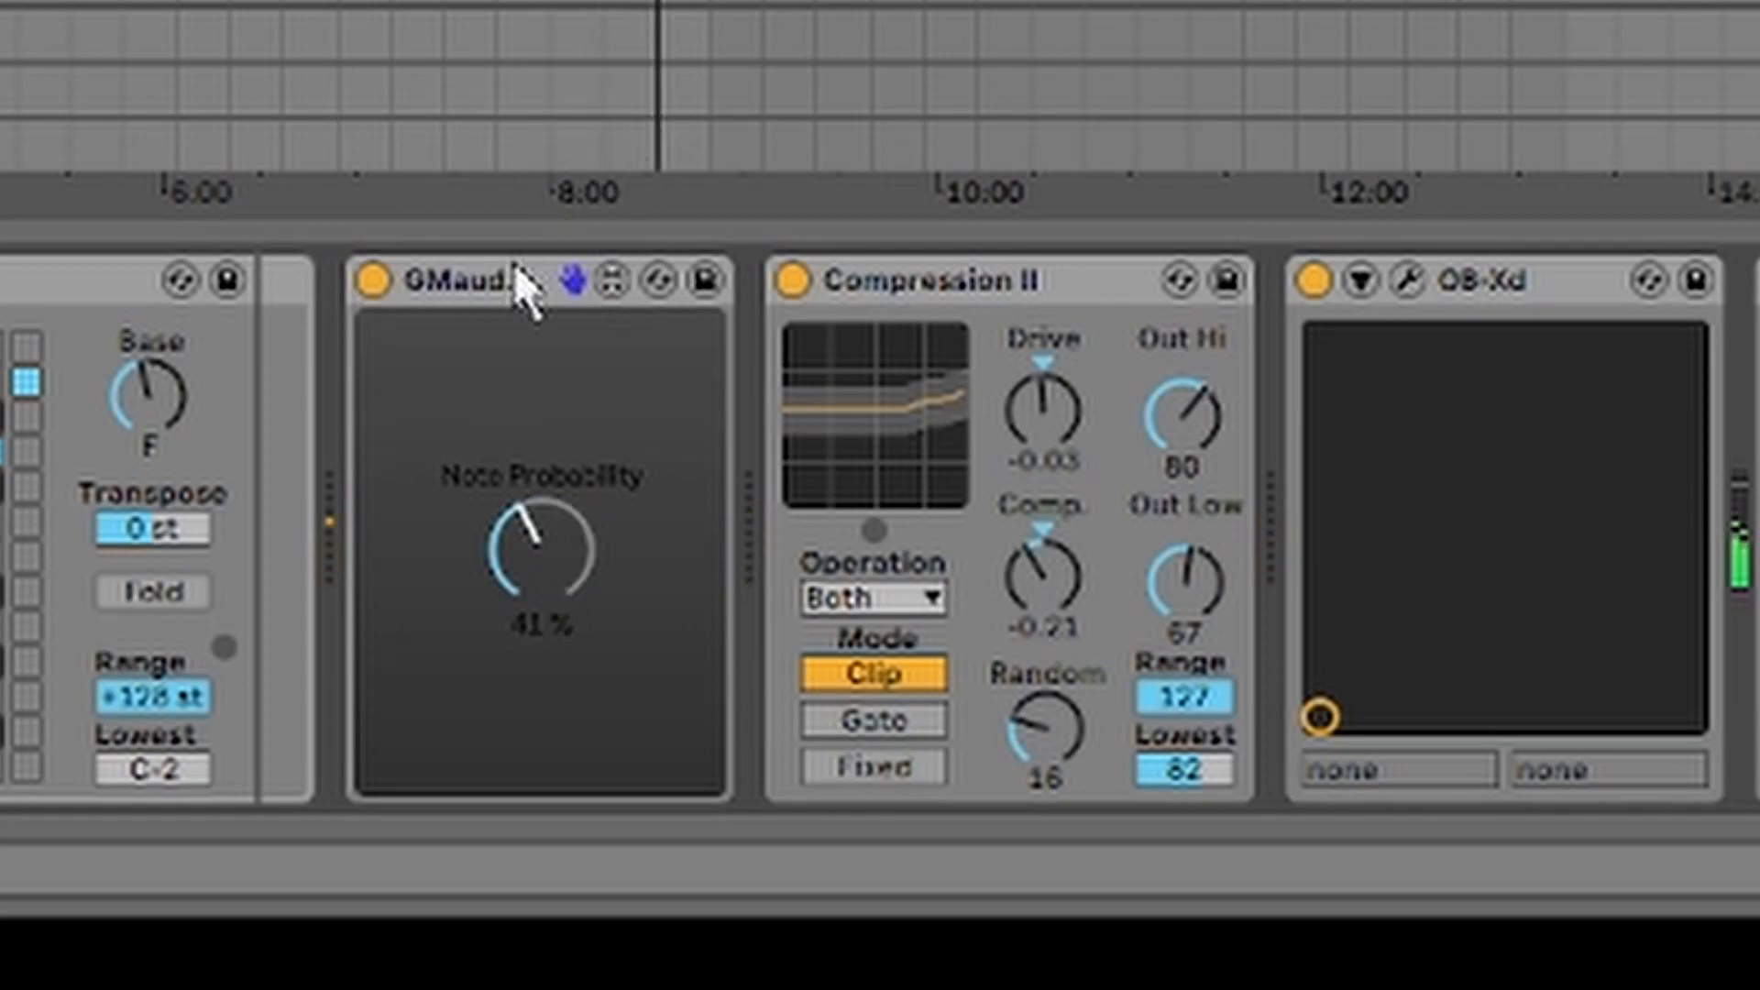
# Step: Examine the Compression II velocity device and the OB-Xd synth window with its Vintage 80s Strings preset
pyautogui.click(851, 295)
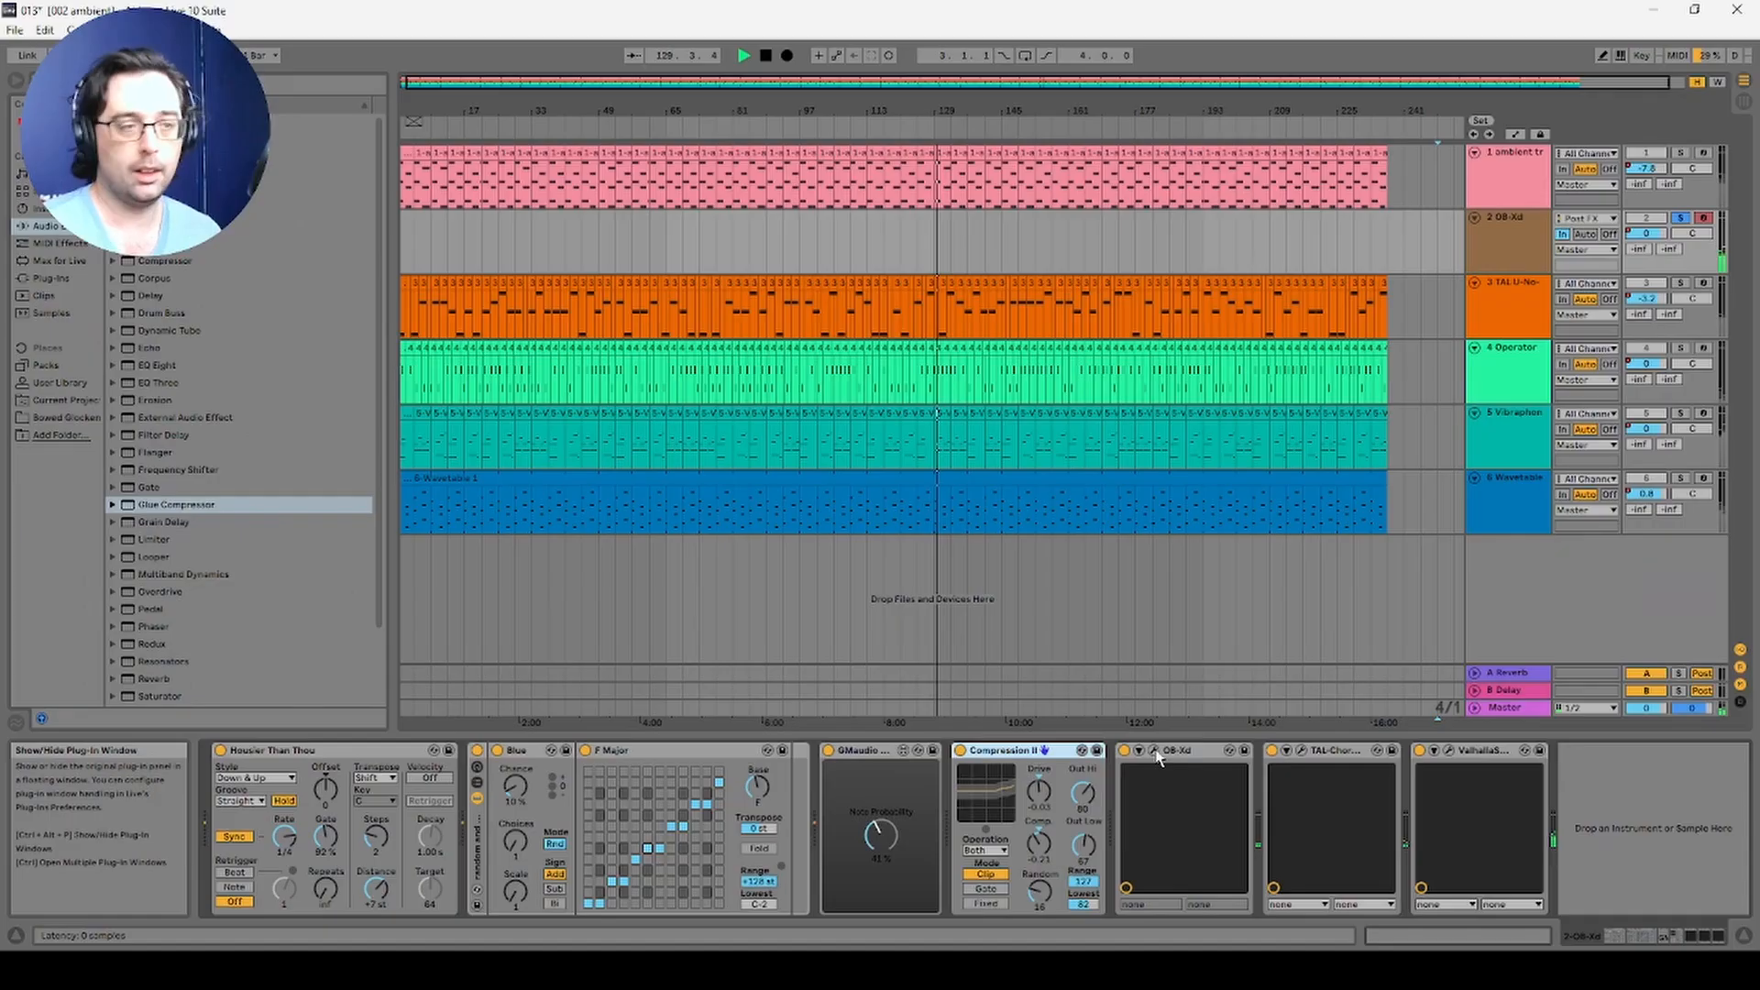
pyautogui.click(1155, 752)
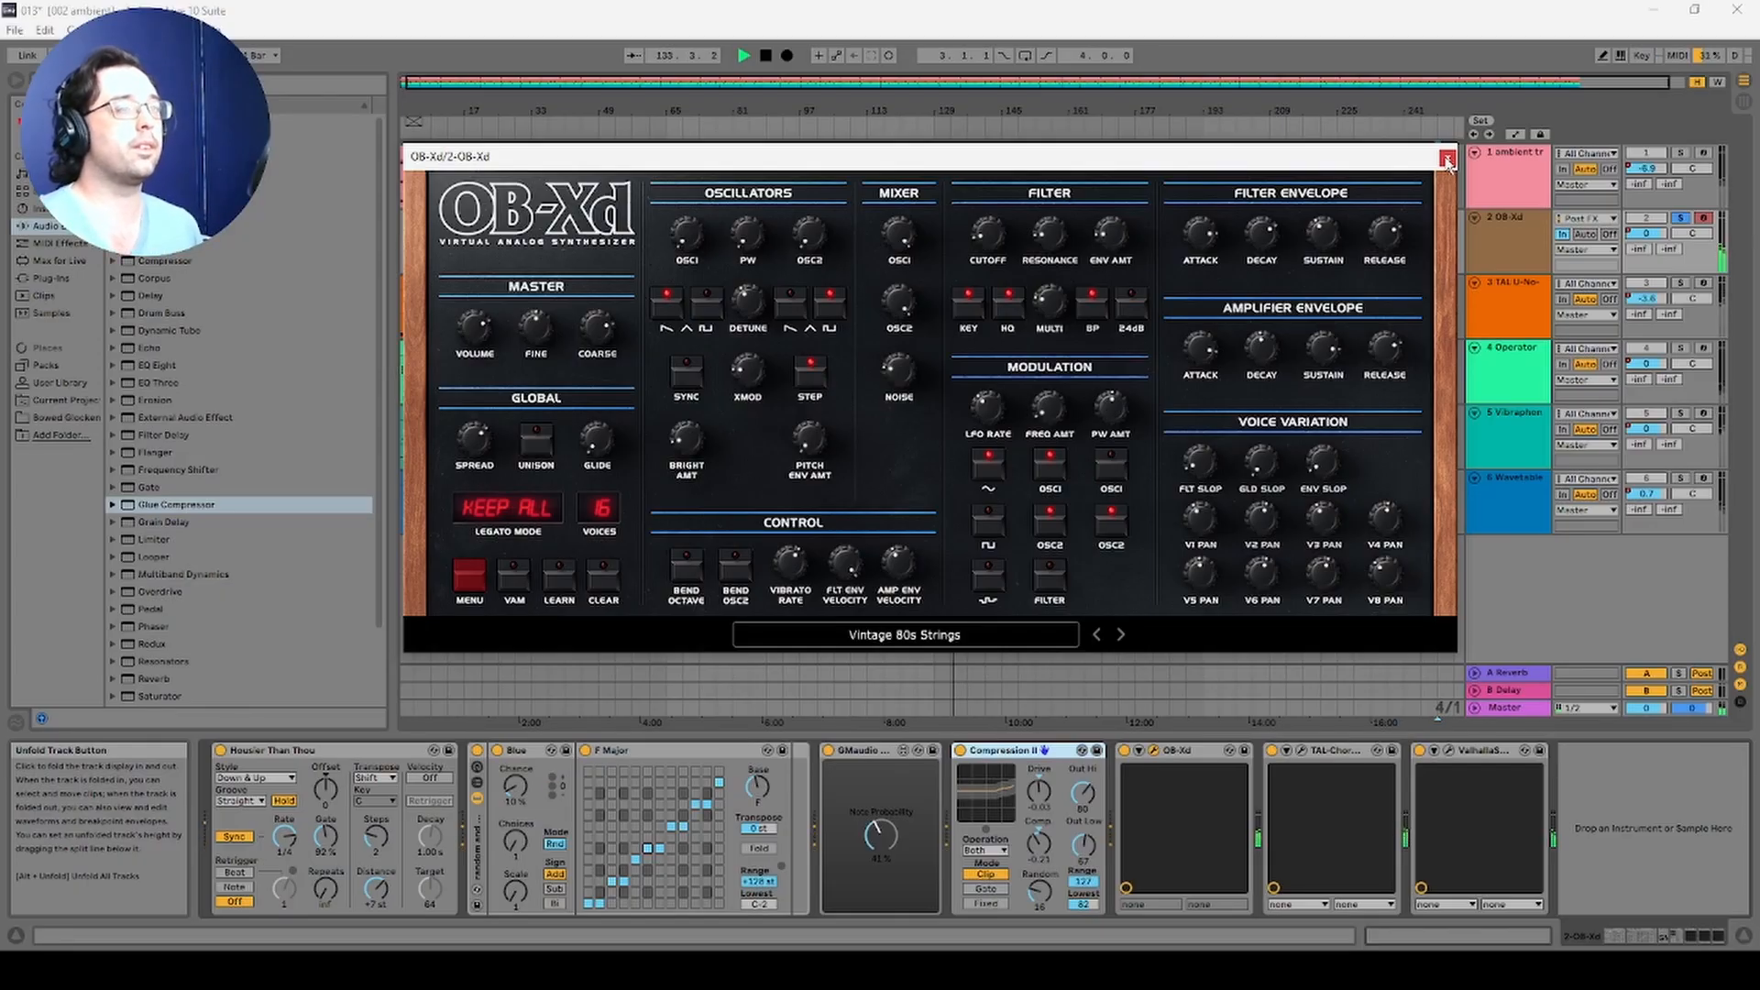
pyautogui.click(1448, 160)
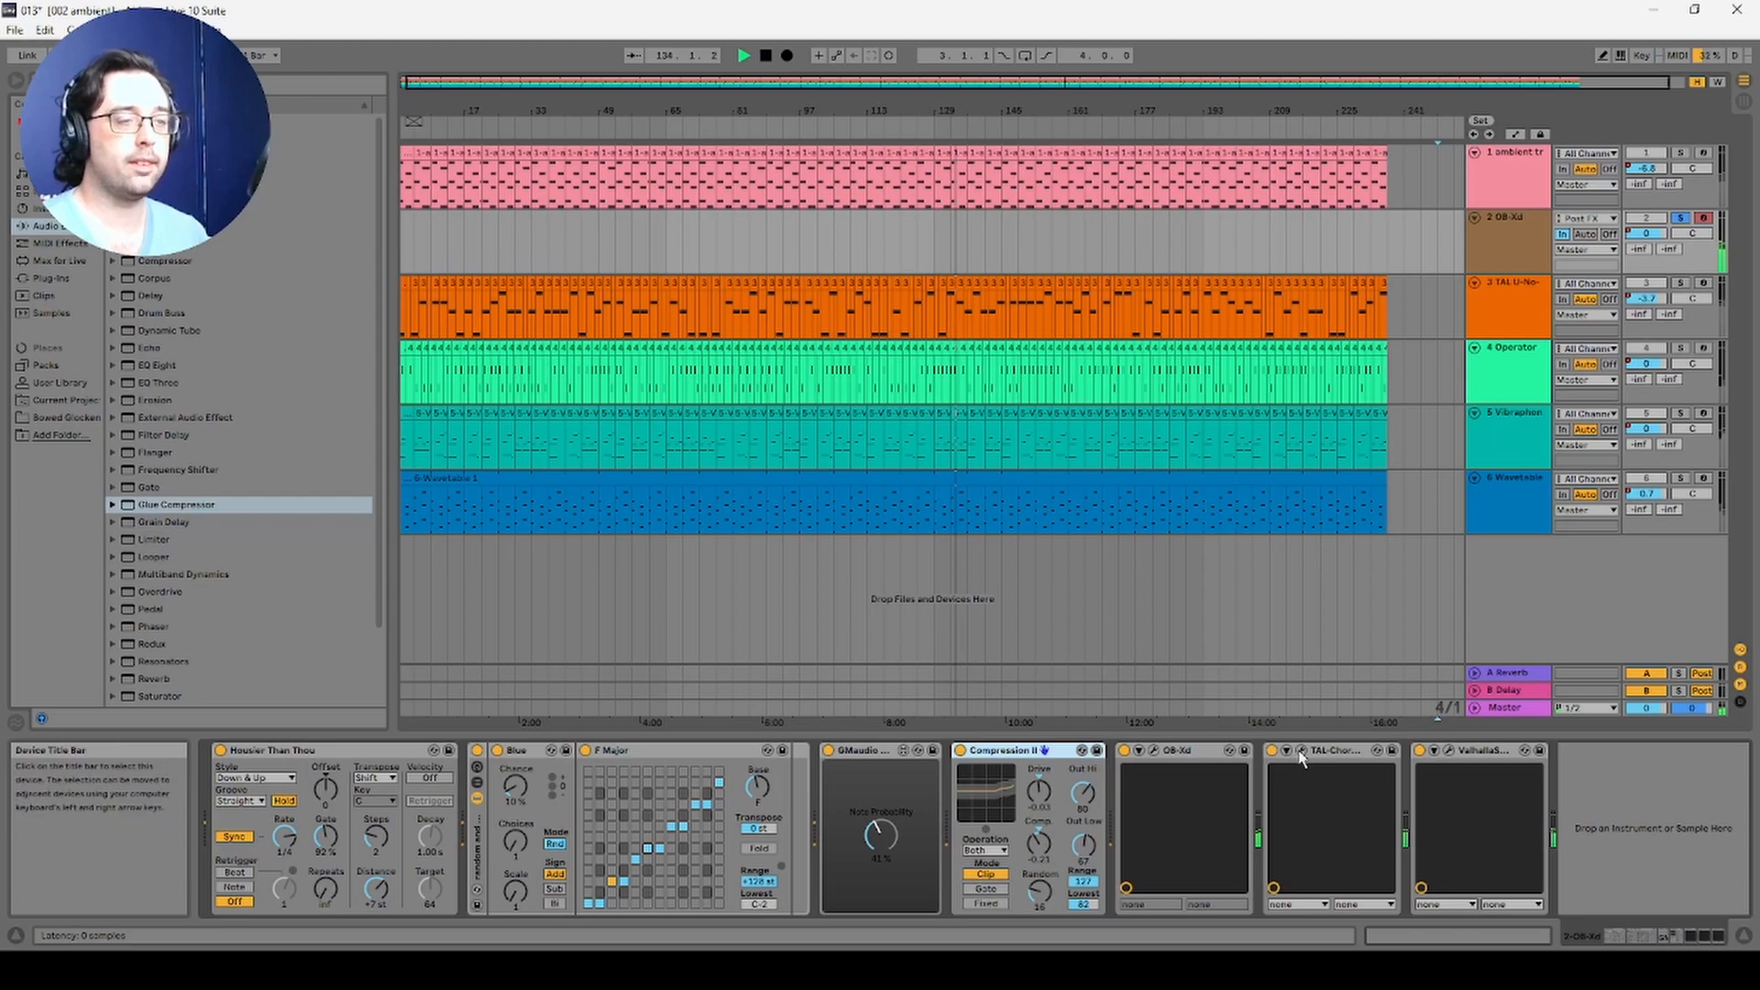
# Step: Open the TAL-Chorus-LX and ValhallaSupermassive windows on the OB-Xd track and place them side by side to examine their settings
pyautogui.click(1300, 751)
pyautogui.moveTo(517, 154); pyautogui.dragTo(888, 225)
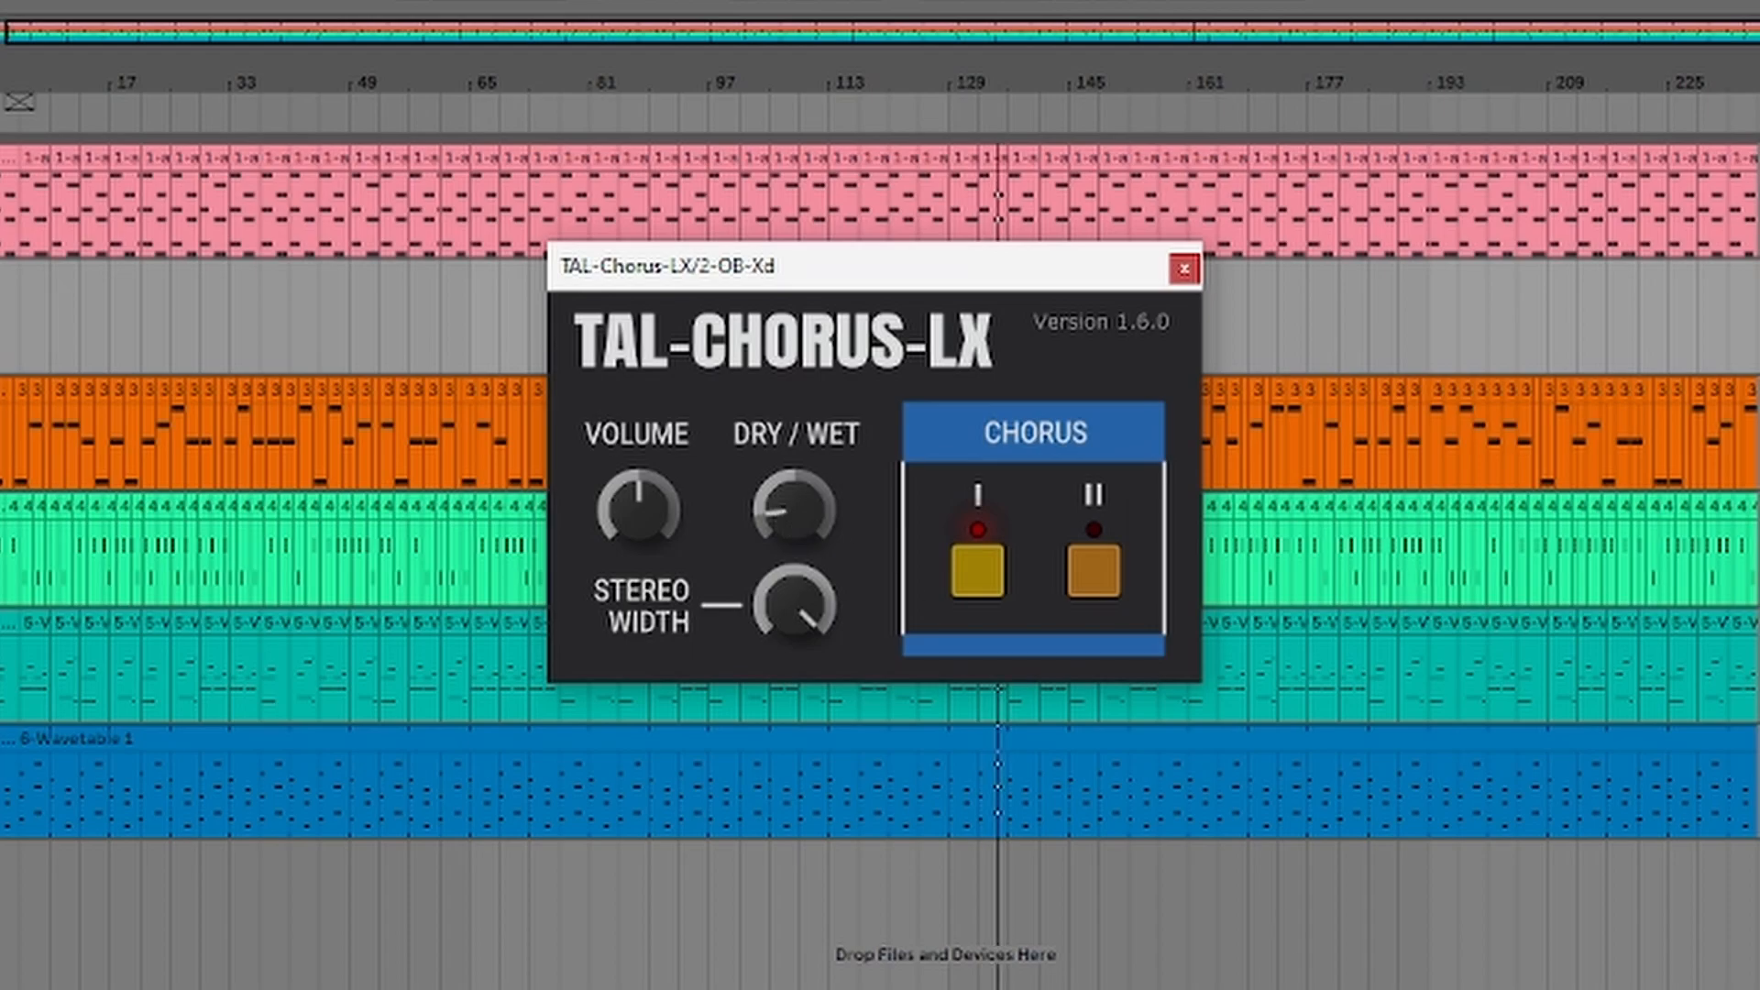
pyautogui.click(642, 986)
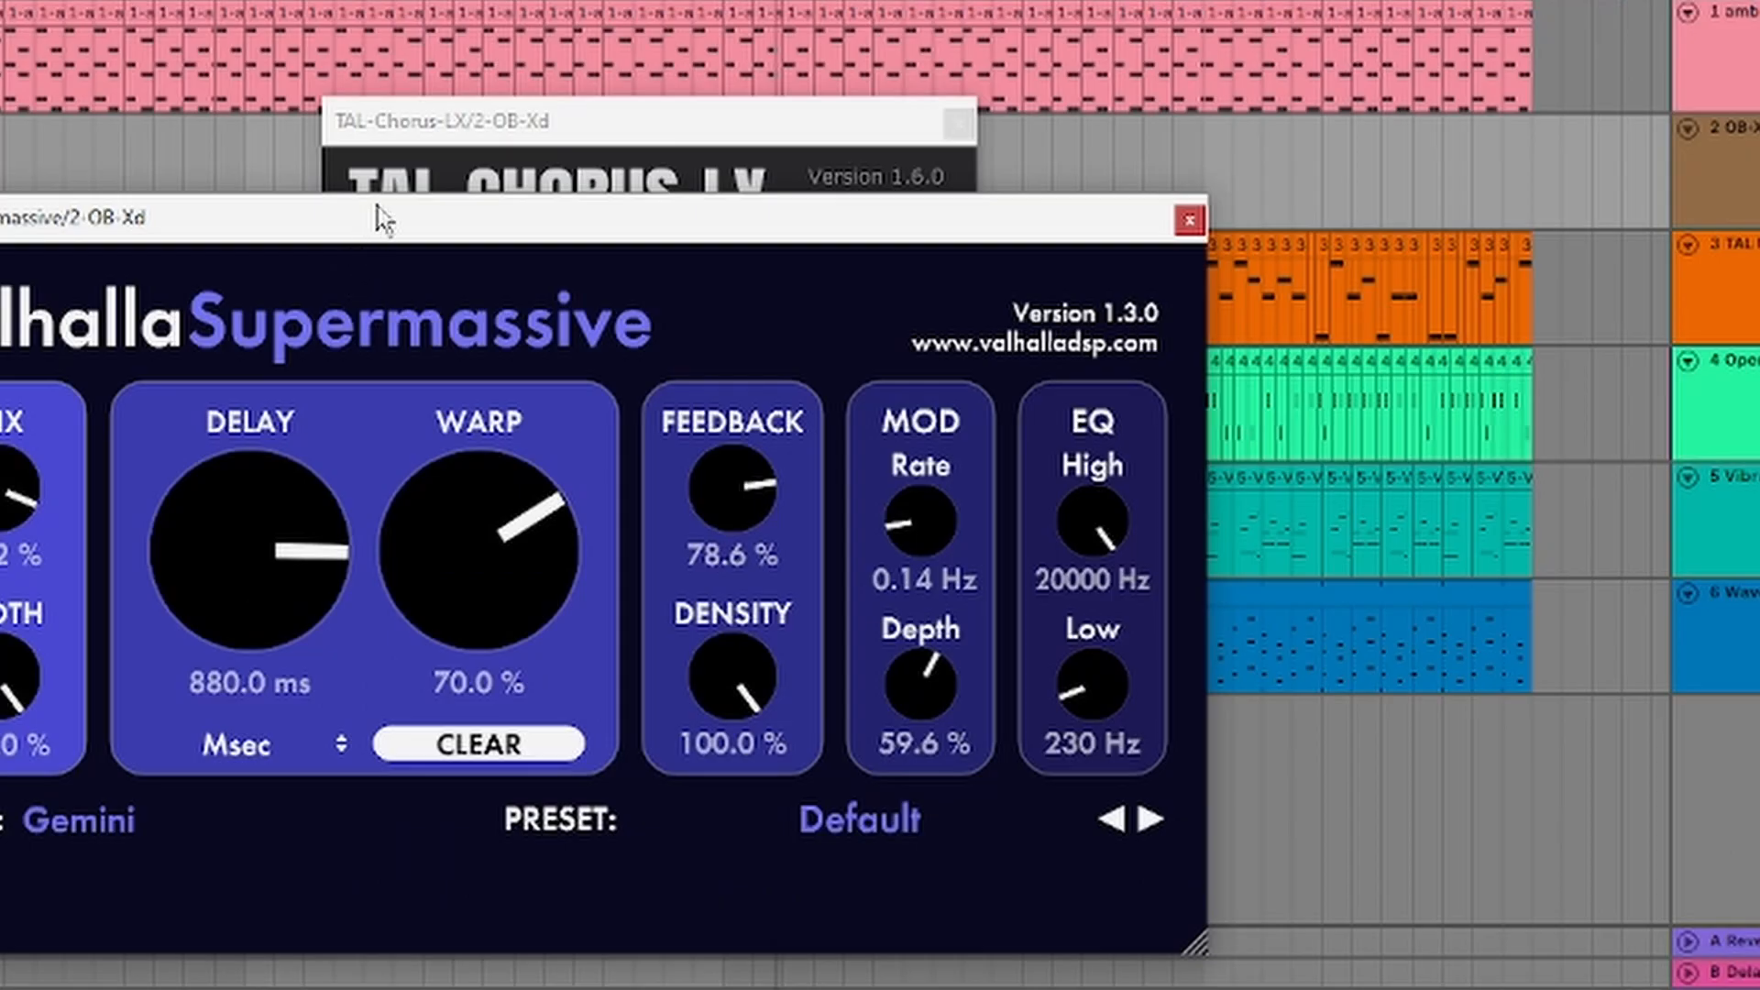
pyautogui.moveTo(384, 220); pyautogui.dragTo(853, 205)
pyautogui.moveTo(619, 123); pyautogui.dragTo(2, 299)
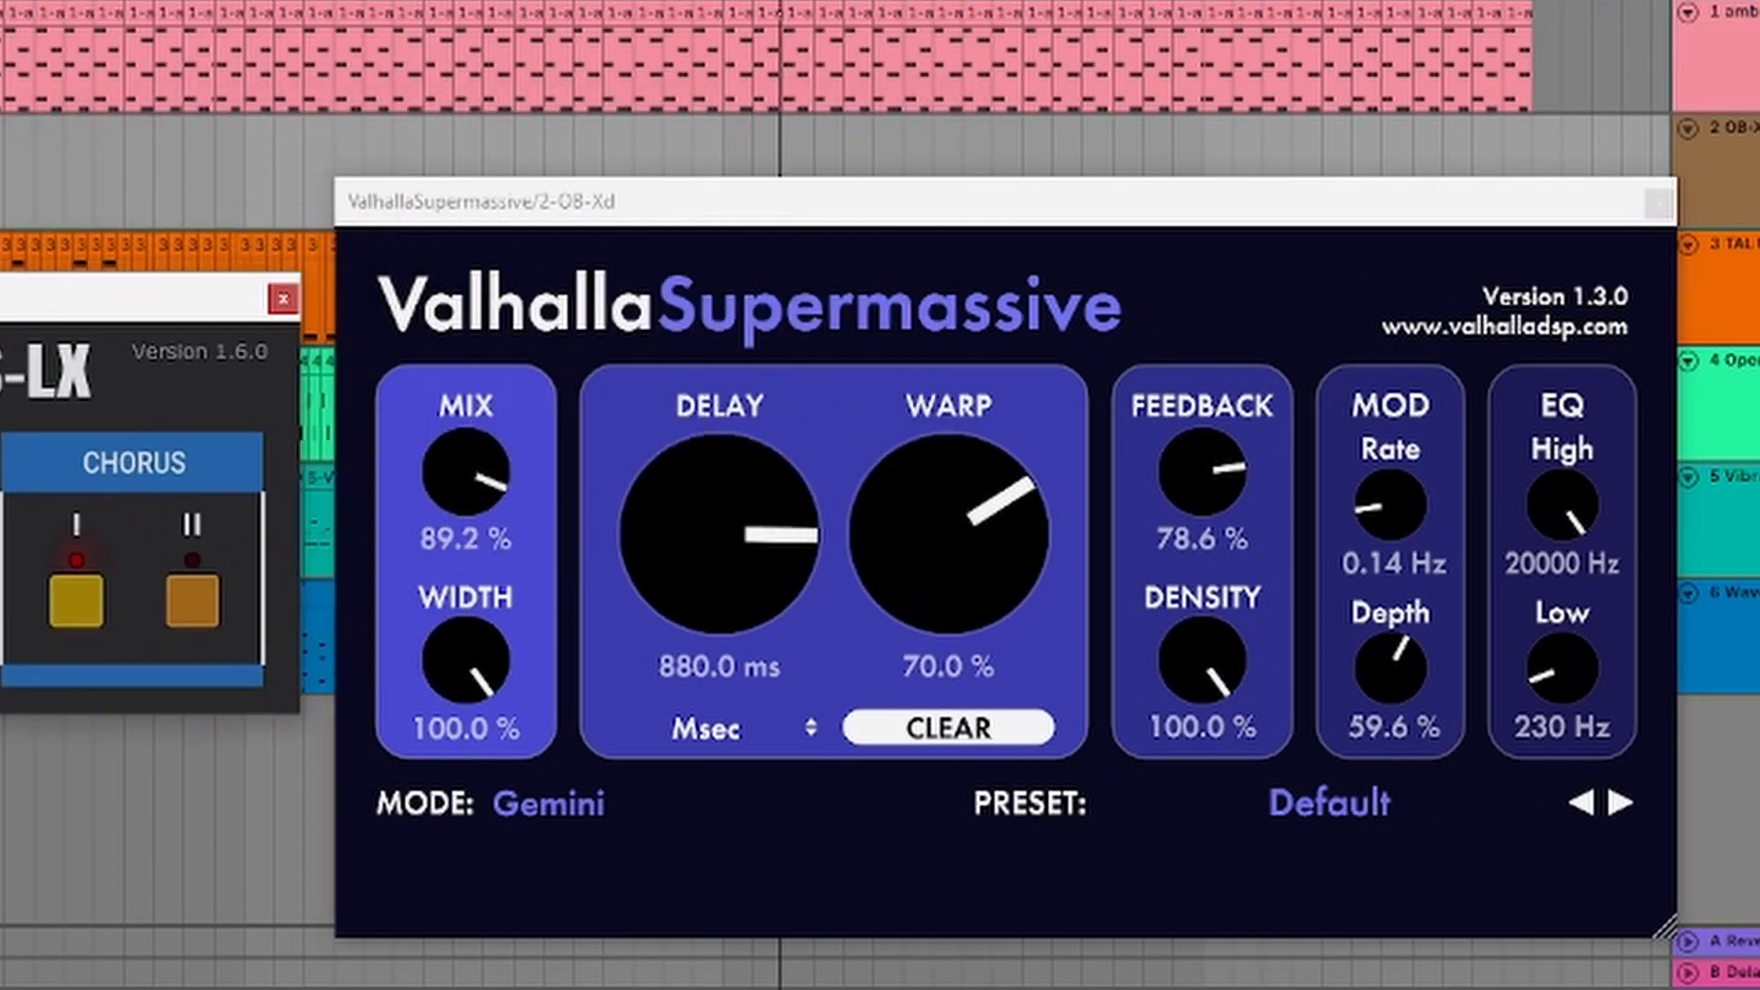
pyautogui.moveTo(679, 220); pyautogui.dragTo(748, 144)
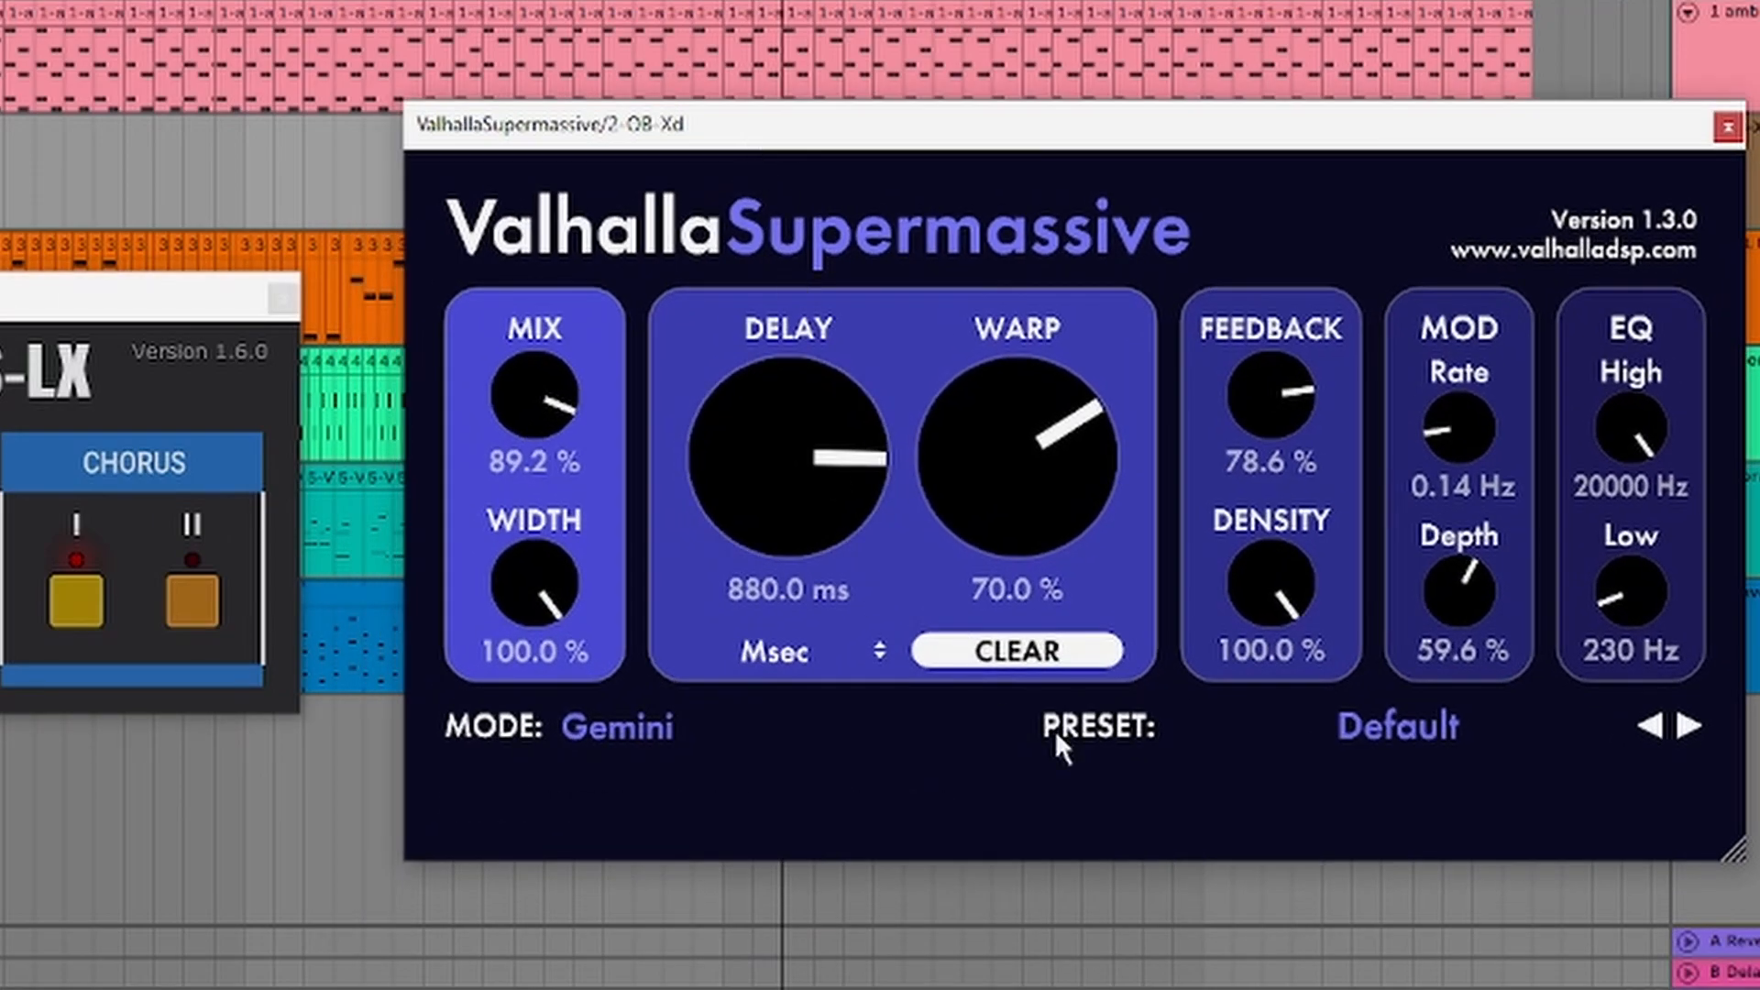
# Step: Compare the OB-Xd sound by reactivating the bypassed TAL-Chorus-LX and ValhallaSupermassive one at a time, and close both plugin windows
pyautogui.click(1008, 986)
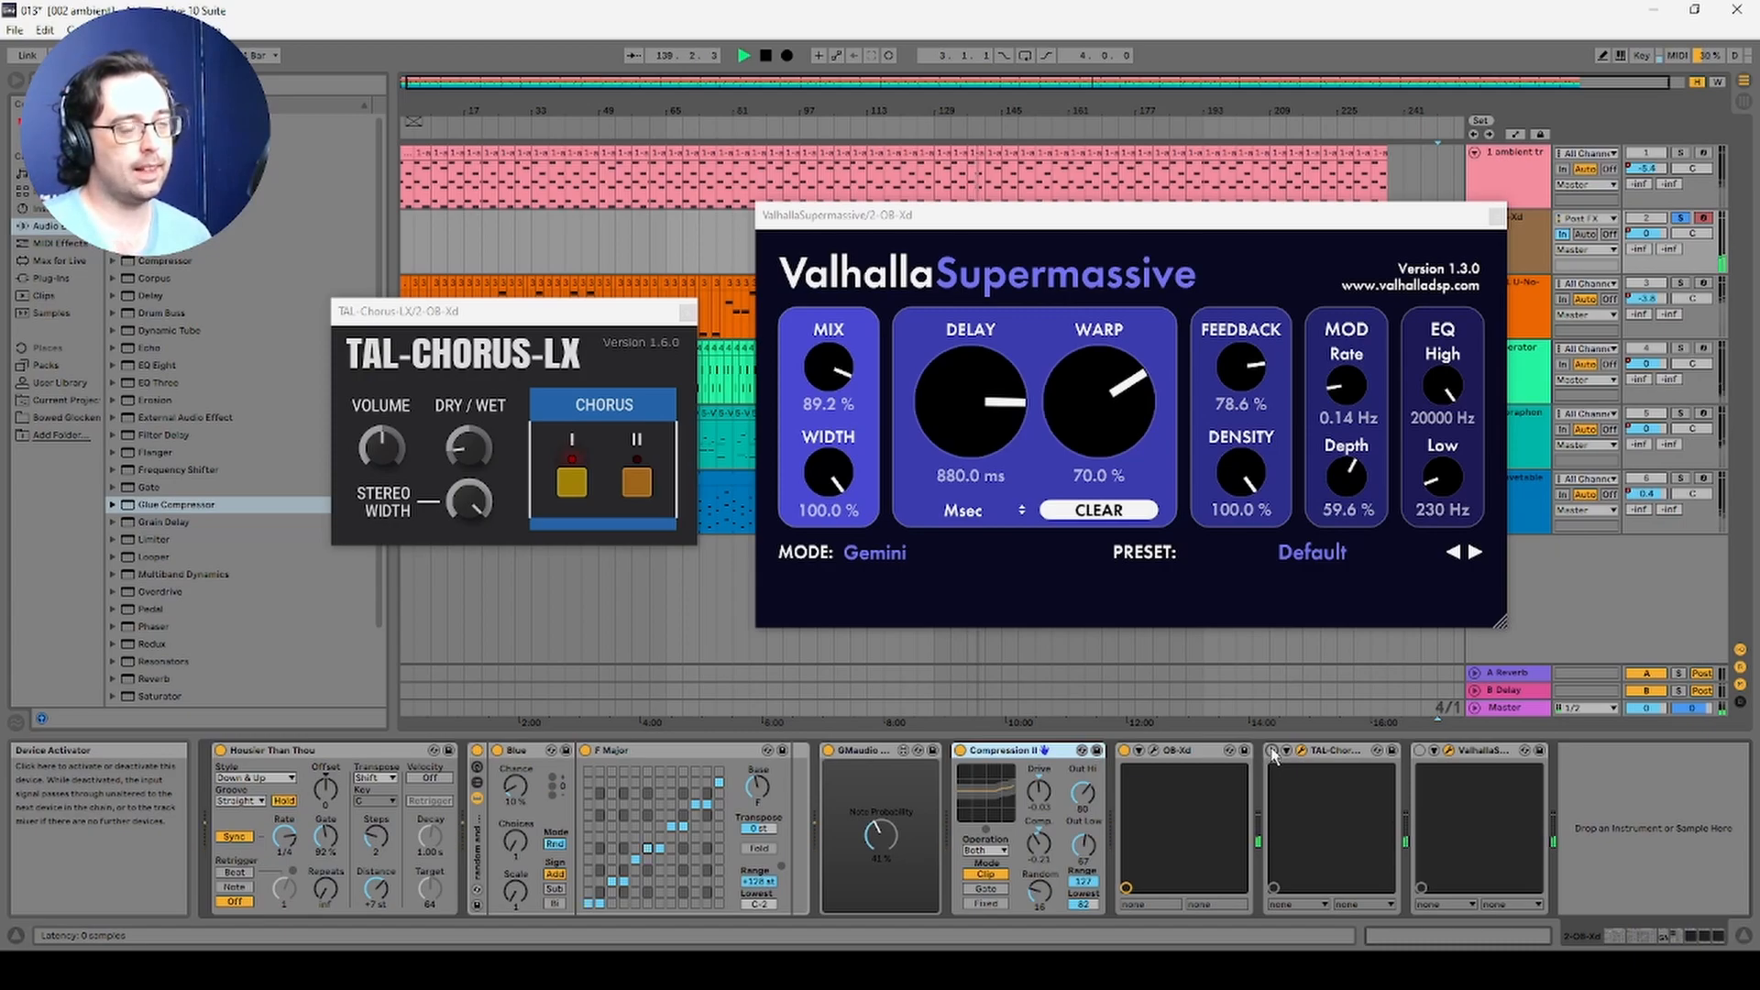
pyautogui.click(1272, 751)
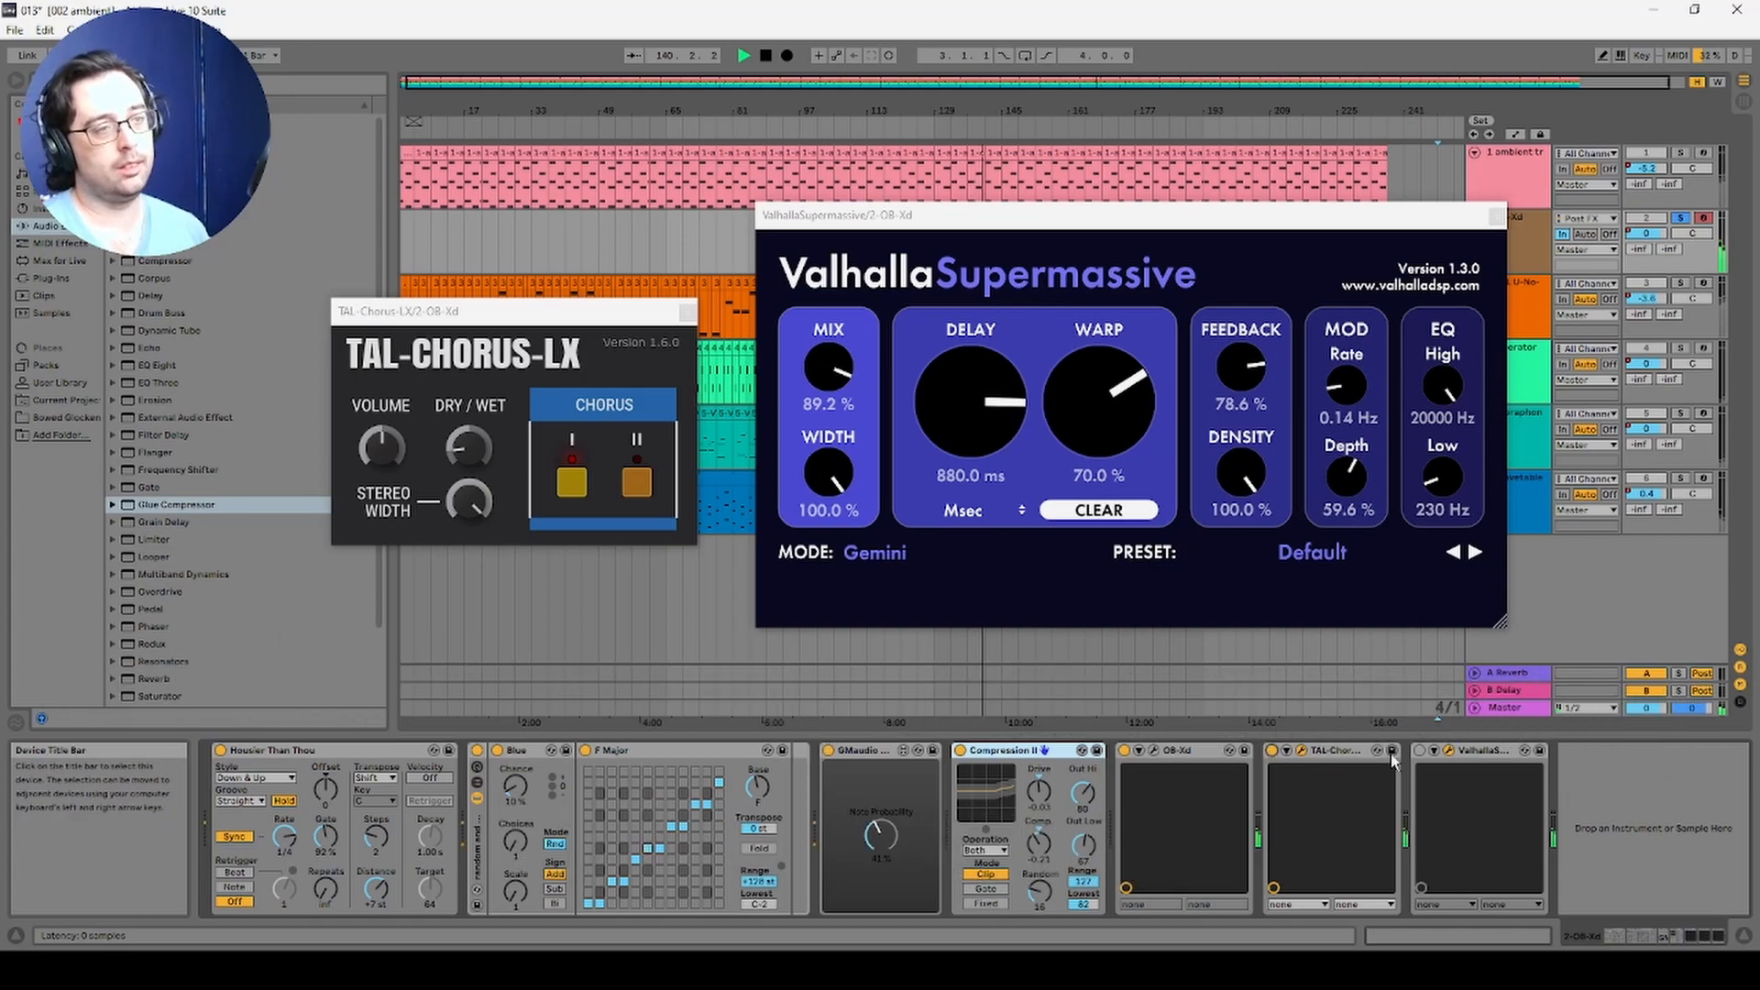
pyautogui.click(1420, 750)
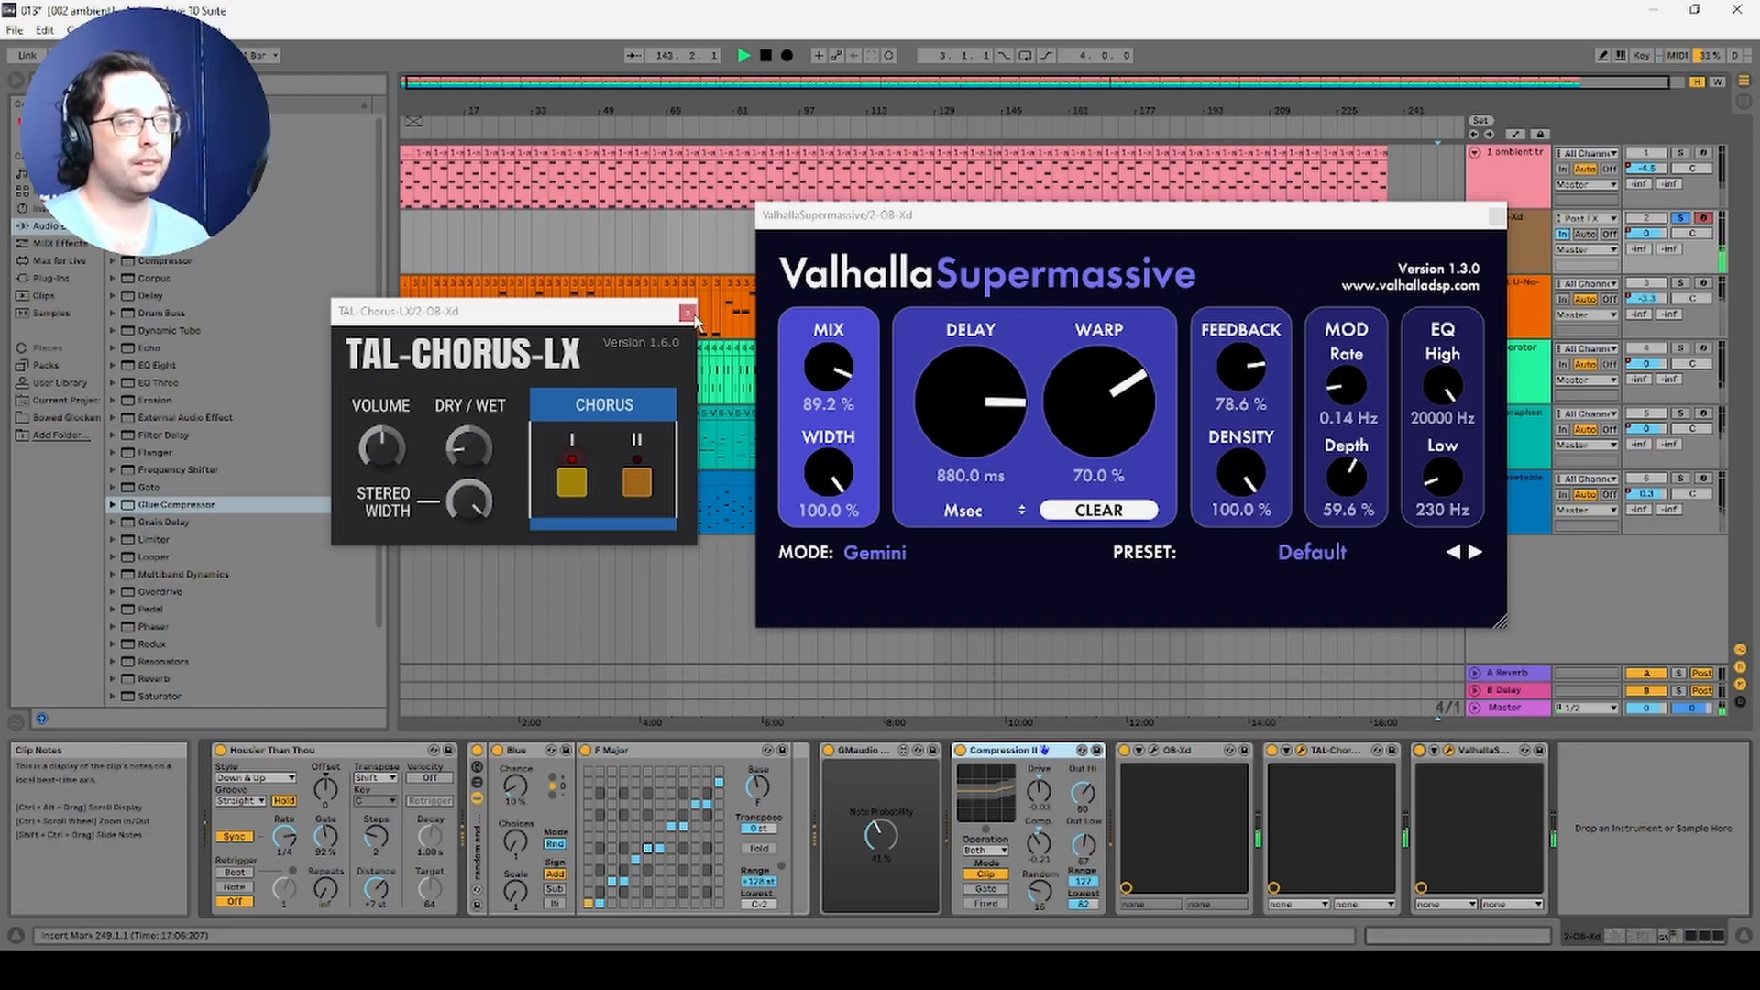
pyautogui.click(687, 312)
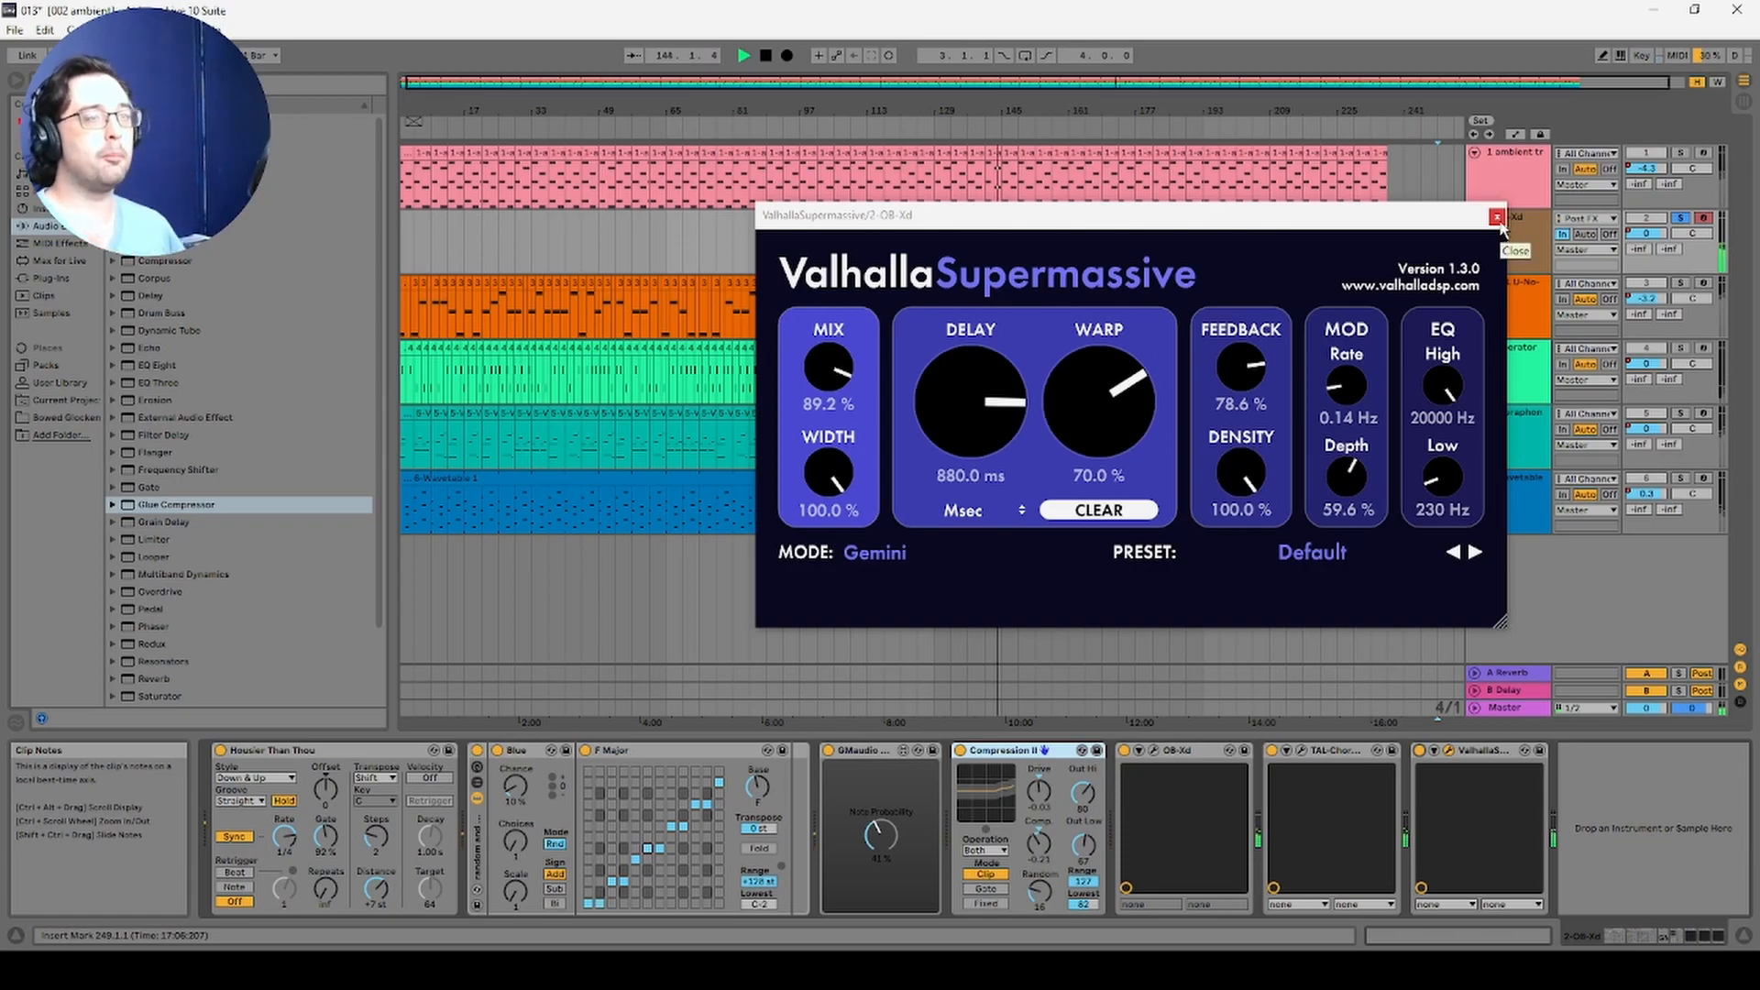
pyautogui.click(1497, 217)
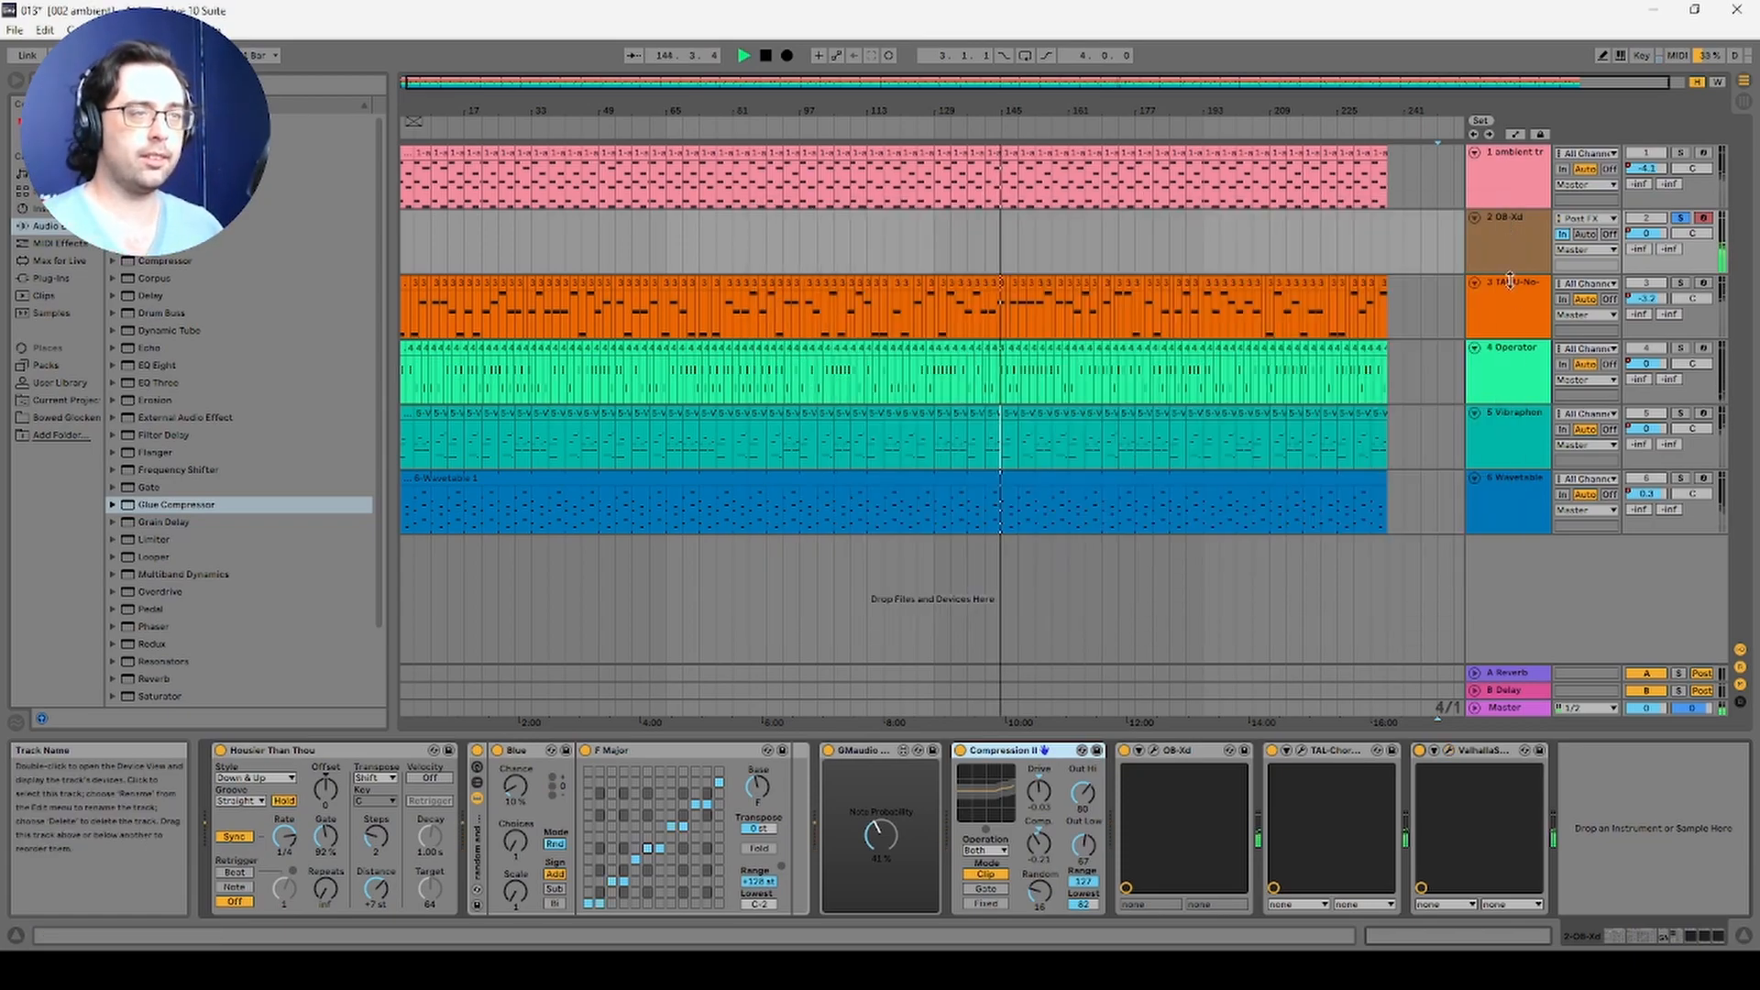
# Step: Move the solo to the TAL U-No-LX track and show its device chain
pyautogui.click(1509, 293)
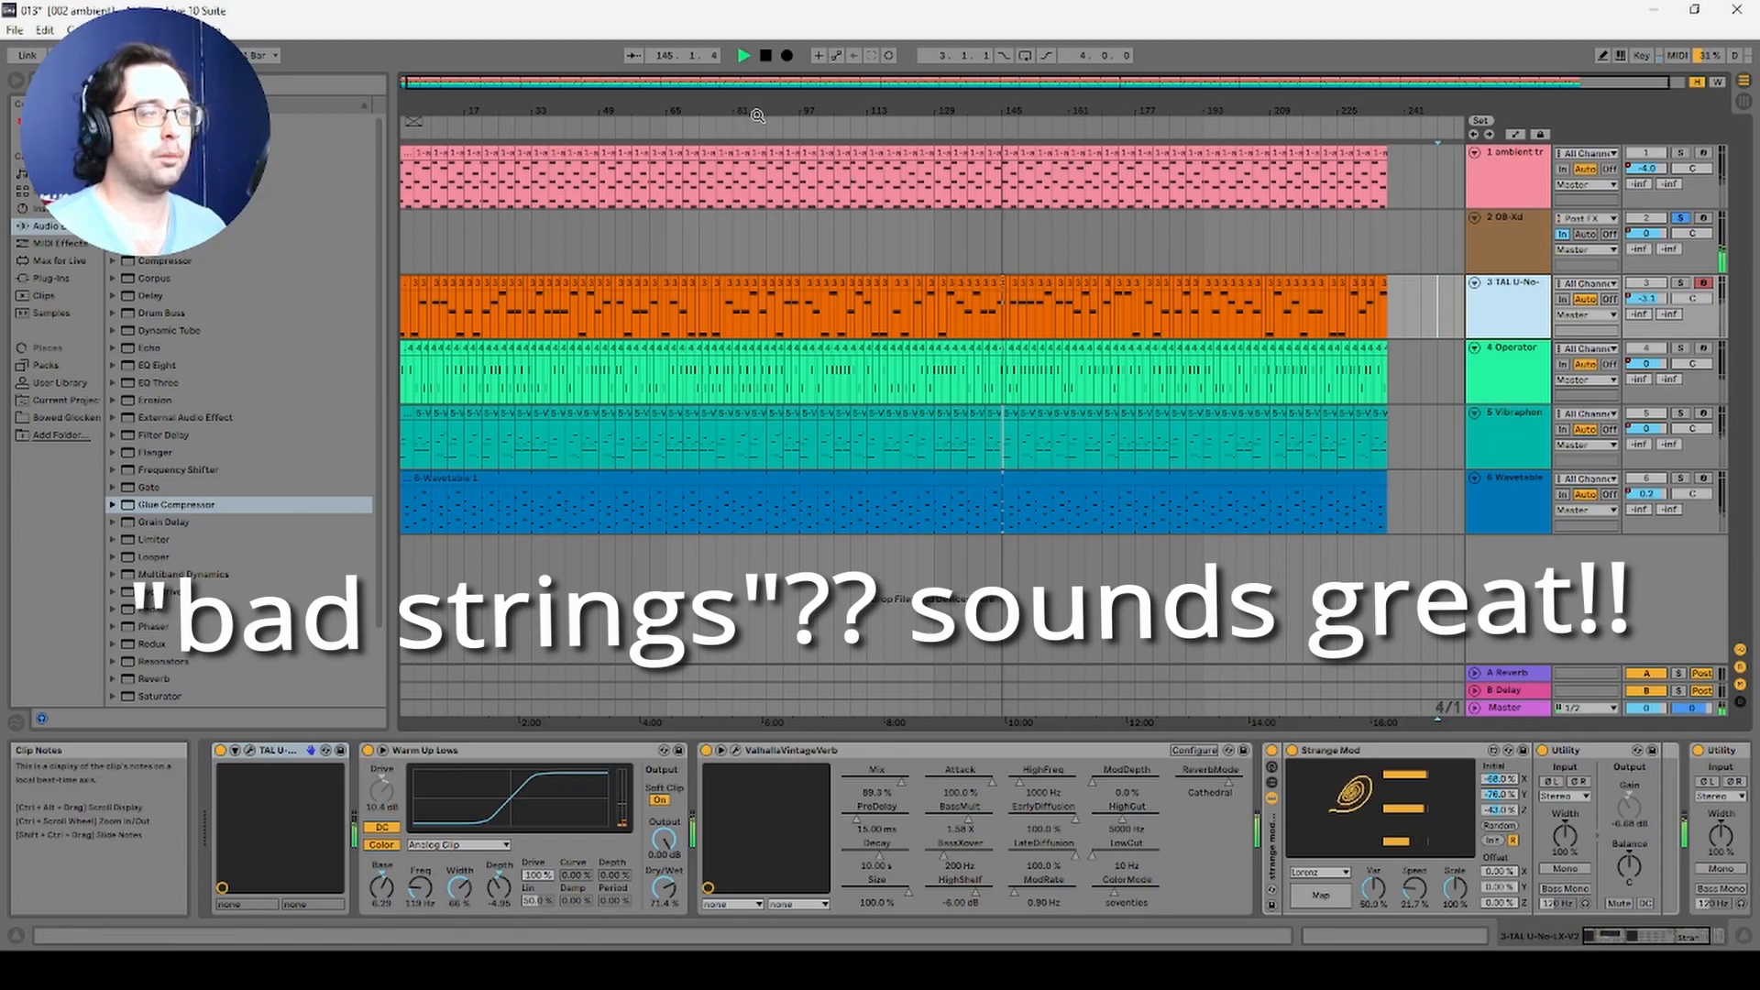
pyautogui.click(1680, 283)
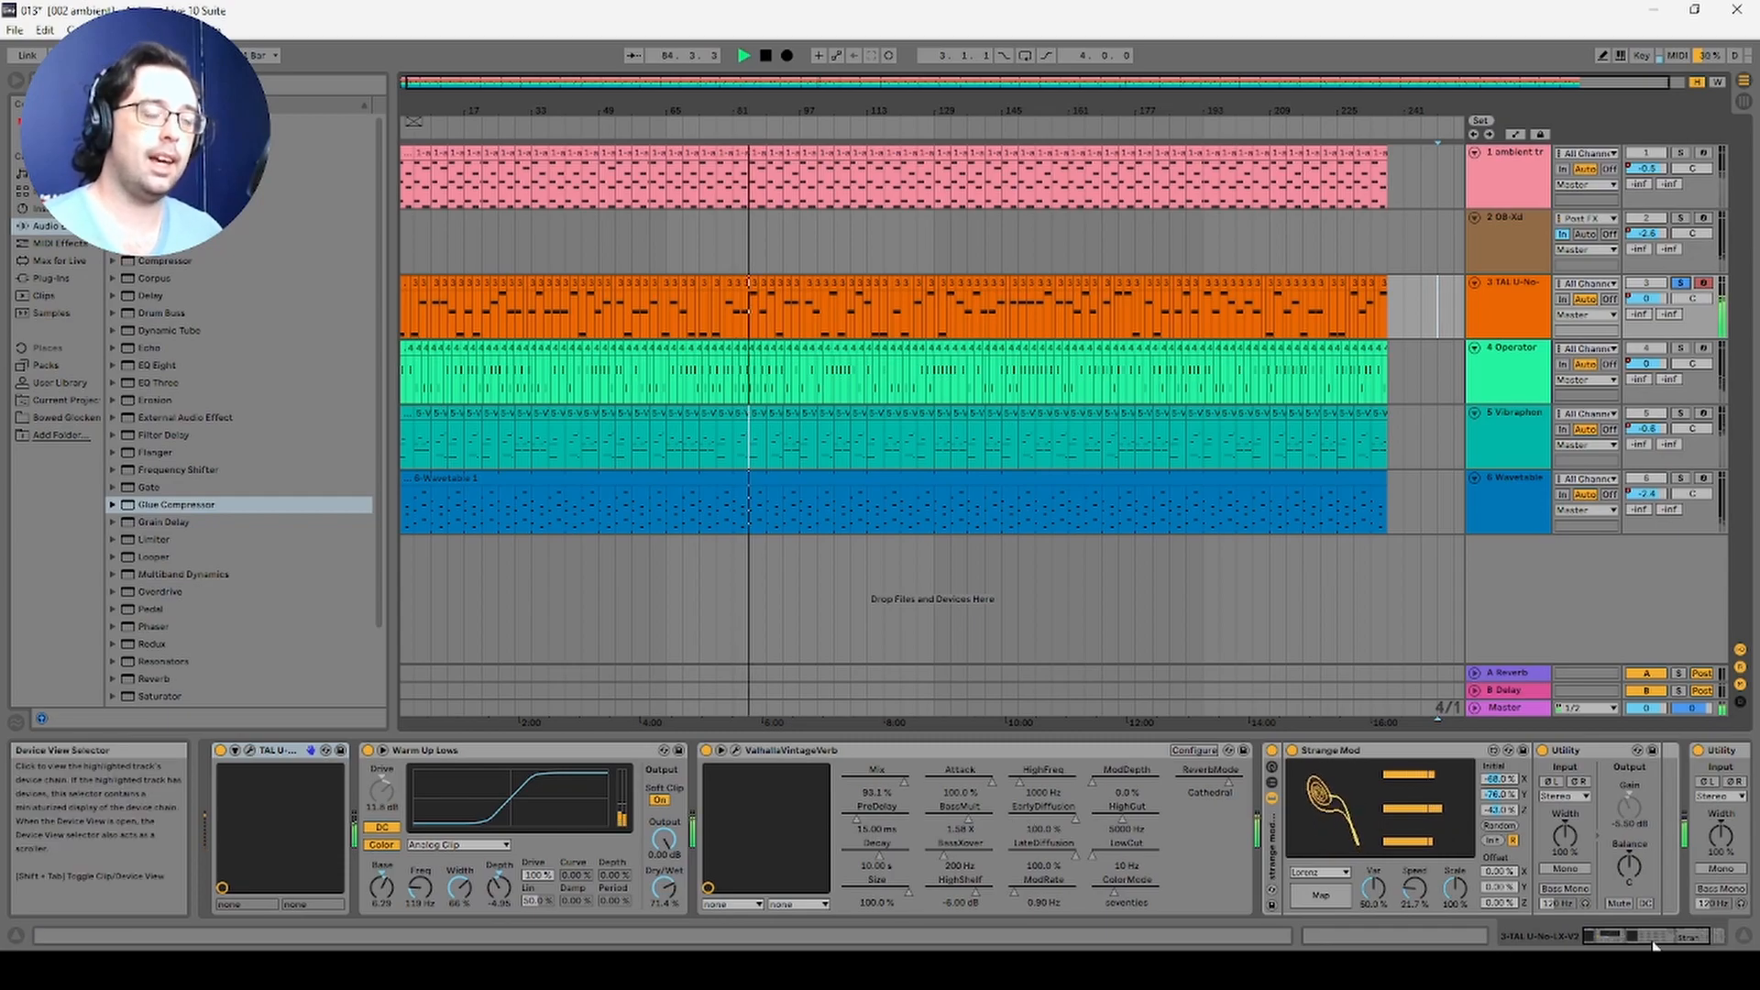
pyautogui.moveTo(1653, 943)
pyautogui.mouseDown()
pyautogui.moveTo(1693, 933)
pyautogui.moveTo(1637, 935)
pyautogui.mouseUp()
# Step: Examine the TAL-U-NO-LX synth window and its Service Control voice tuning settings, and close the window
pyautogui.click(249, 751)
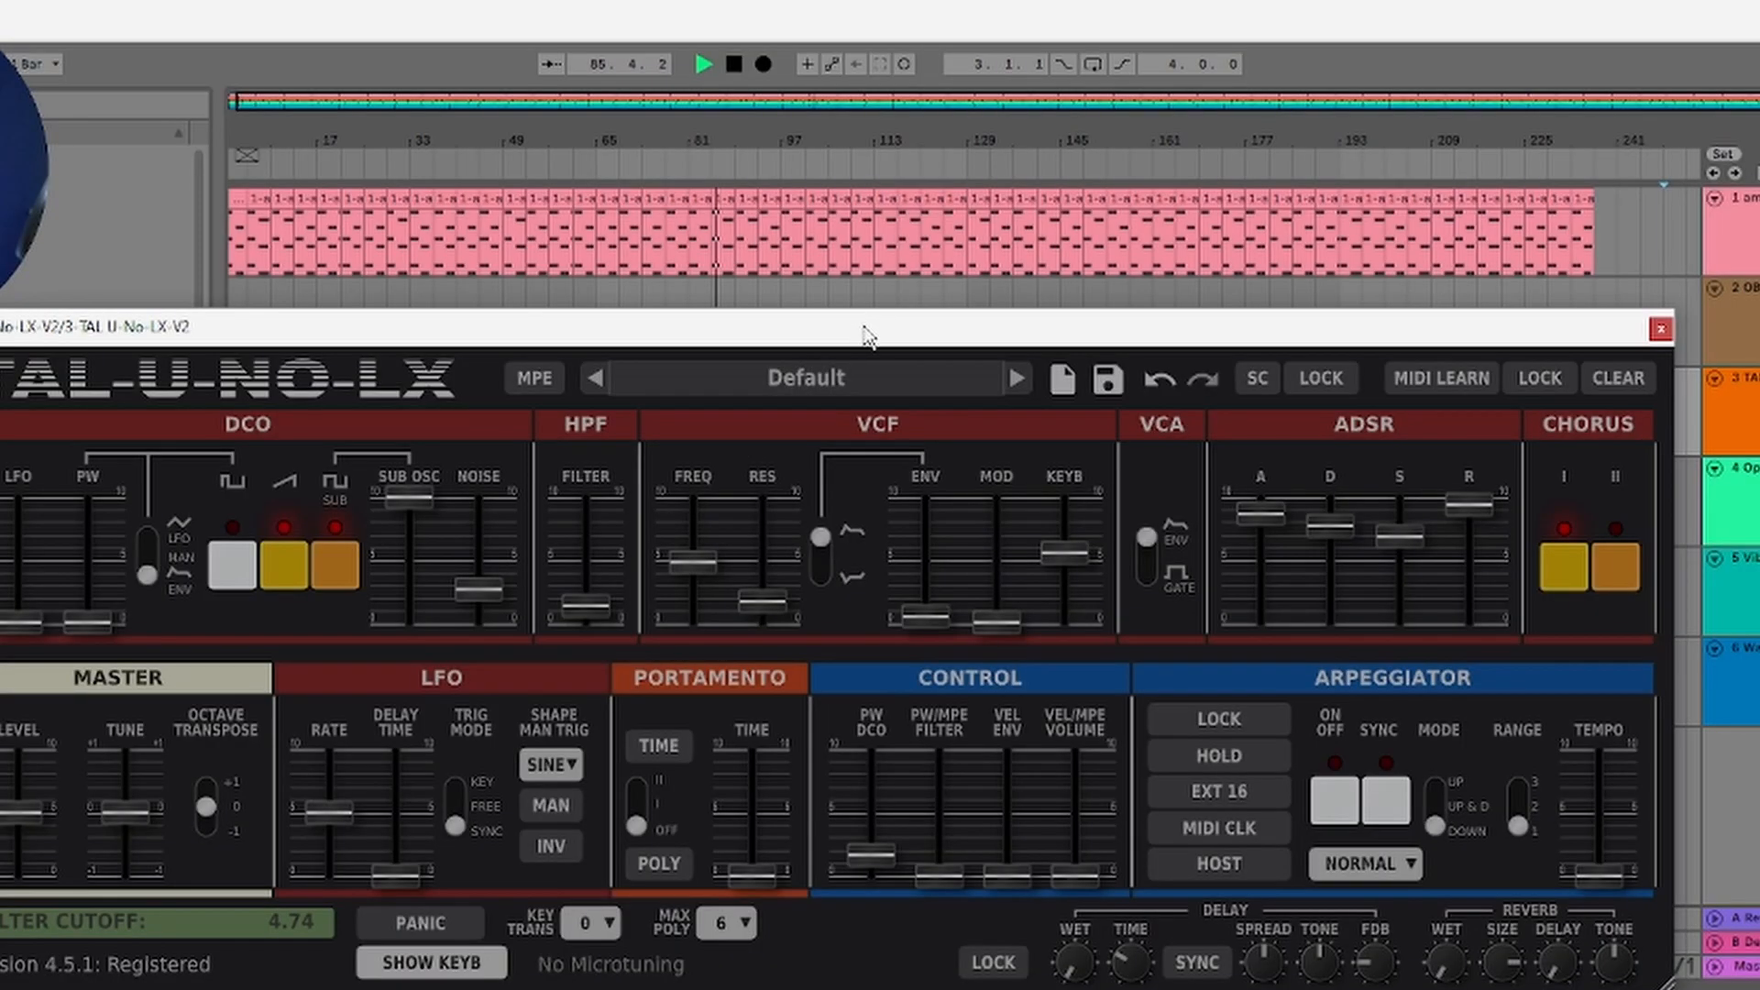
pyautogui.moveTo(868, 338); pyautogui.dragTo(939, 197)
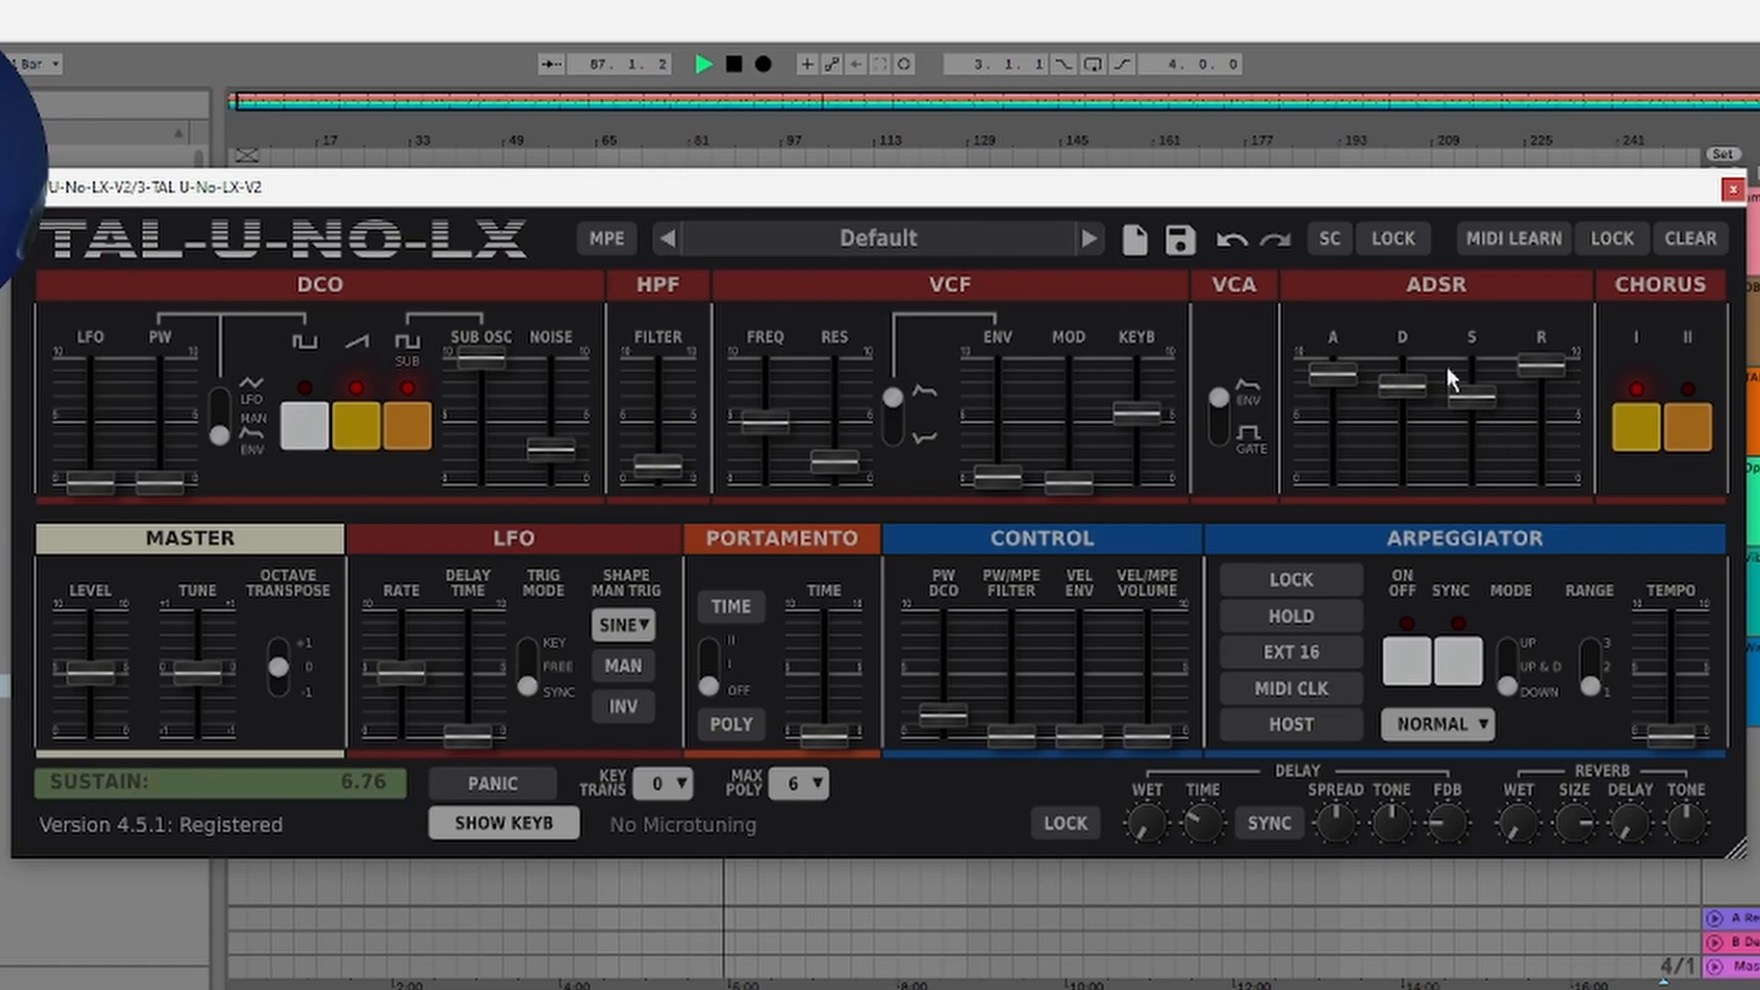
pyautogui.click(1331, 240)
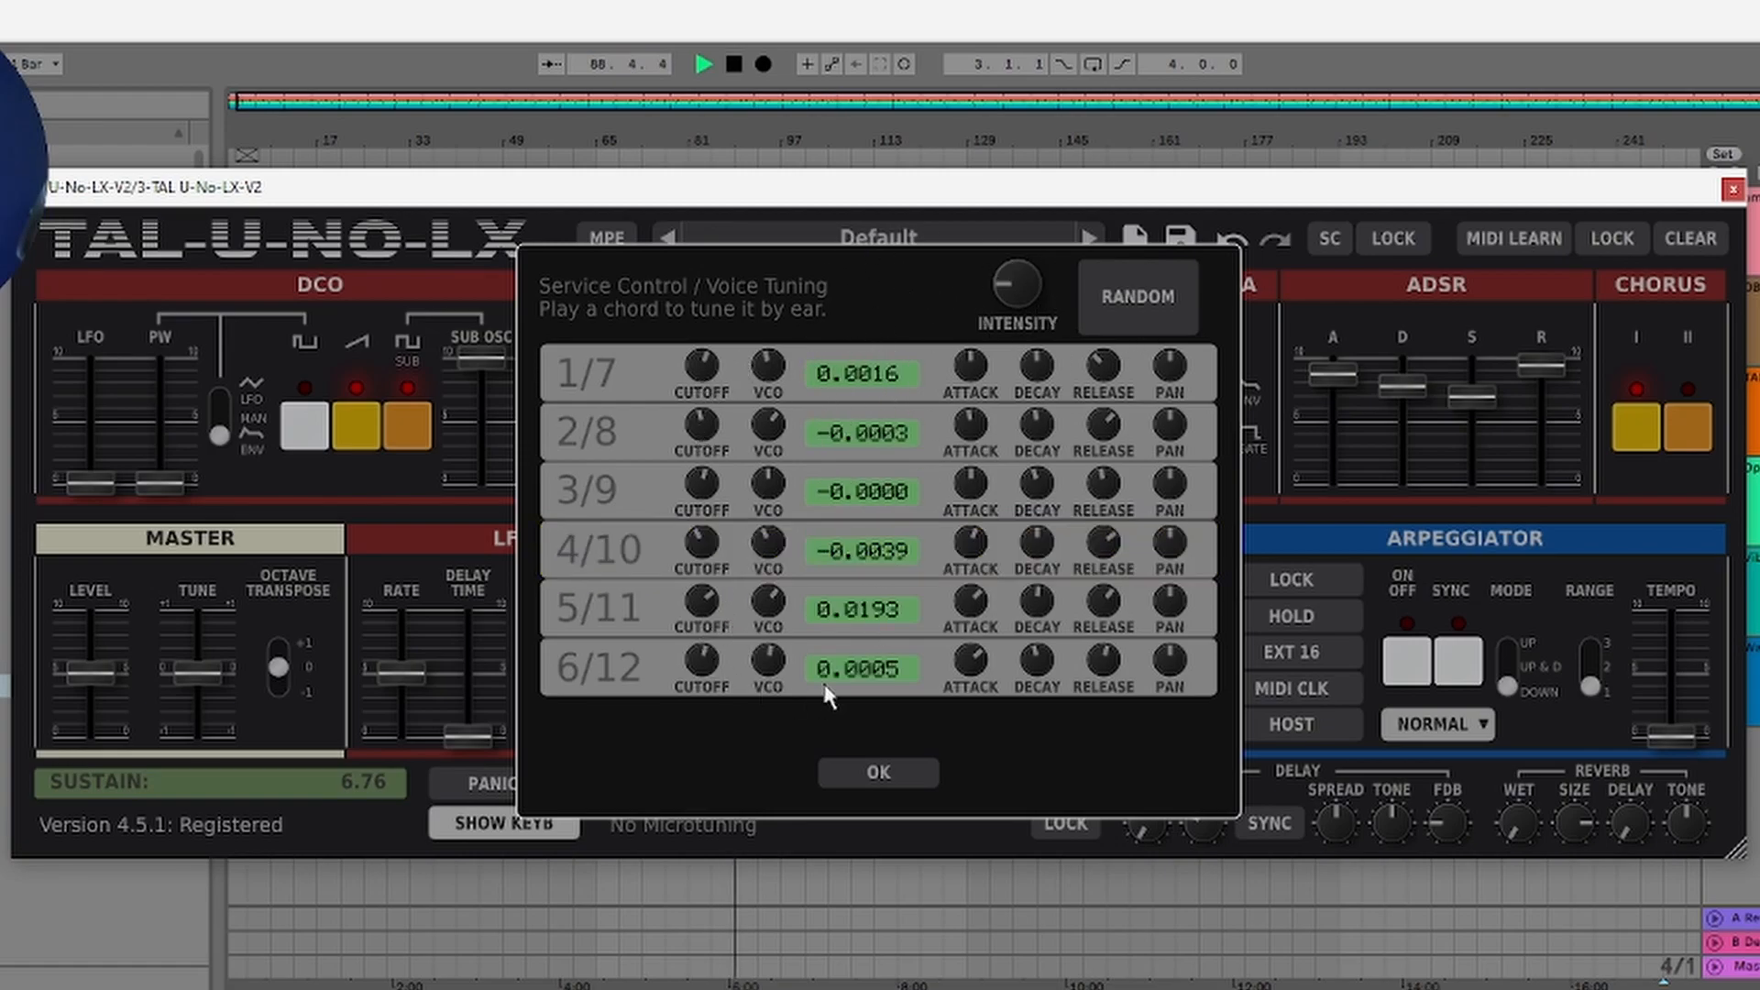
pyautogui.click(882, 770)
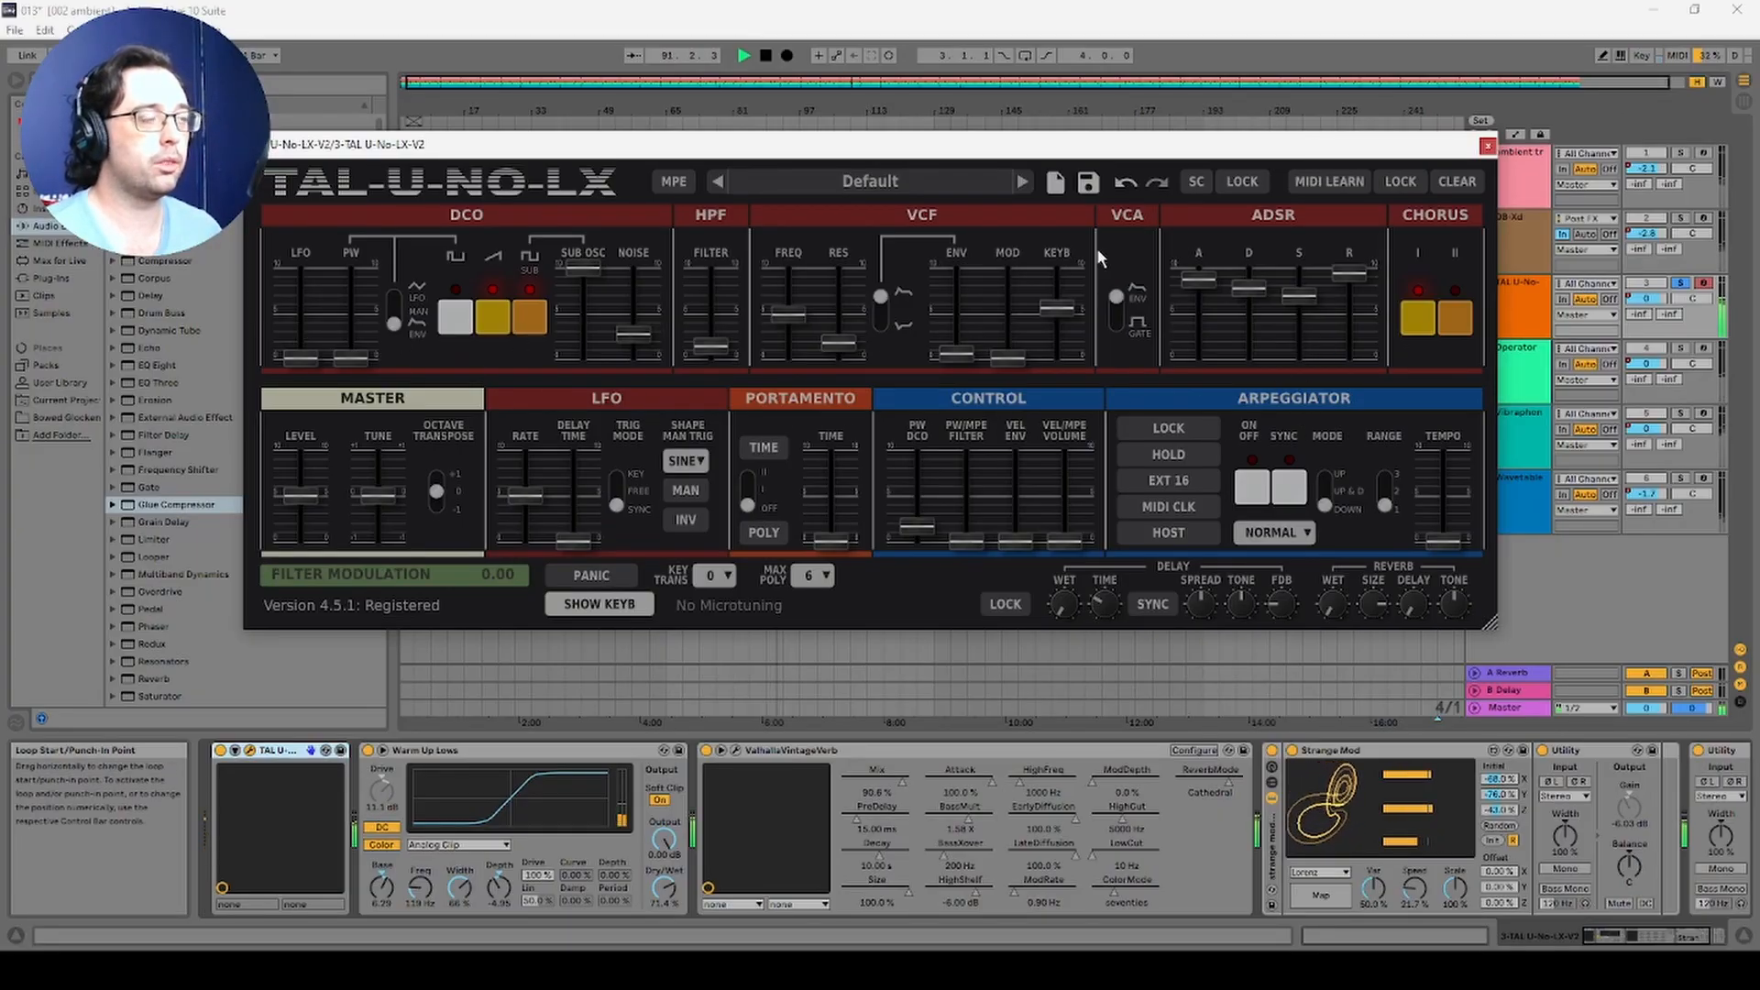
pyautogui.click(1486, 146)
# Step: Open the ValhallaVintageVerb window and examine Strange Mod's parameter mappings together with the two Utility devices on the TAL U-No-LX track
pyautogui.click(736, 750)
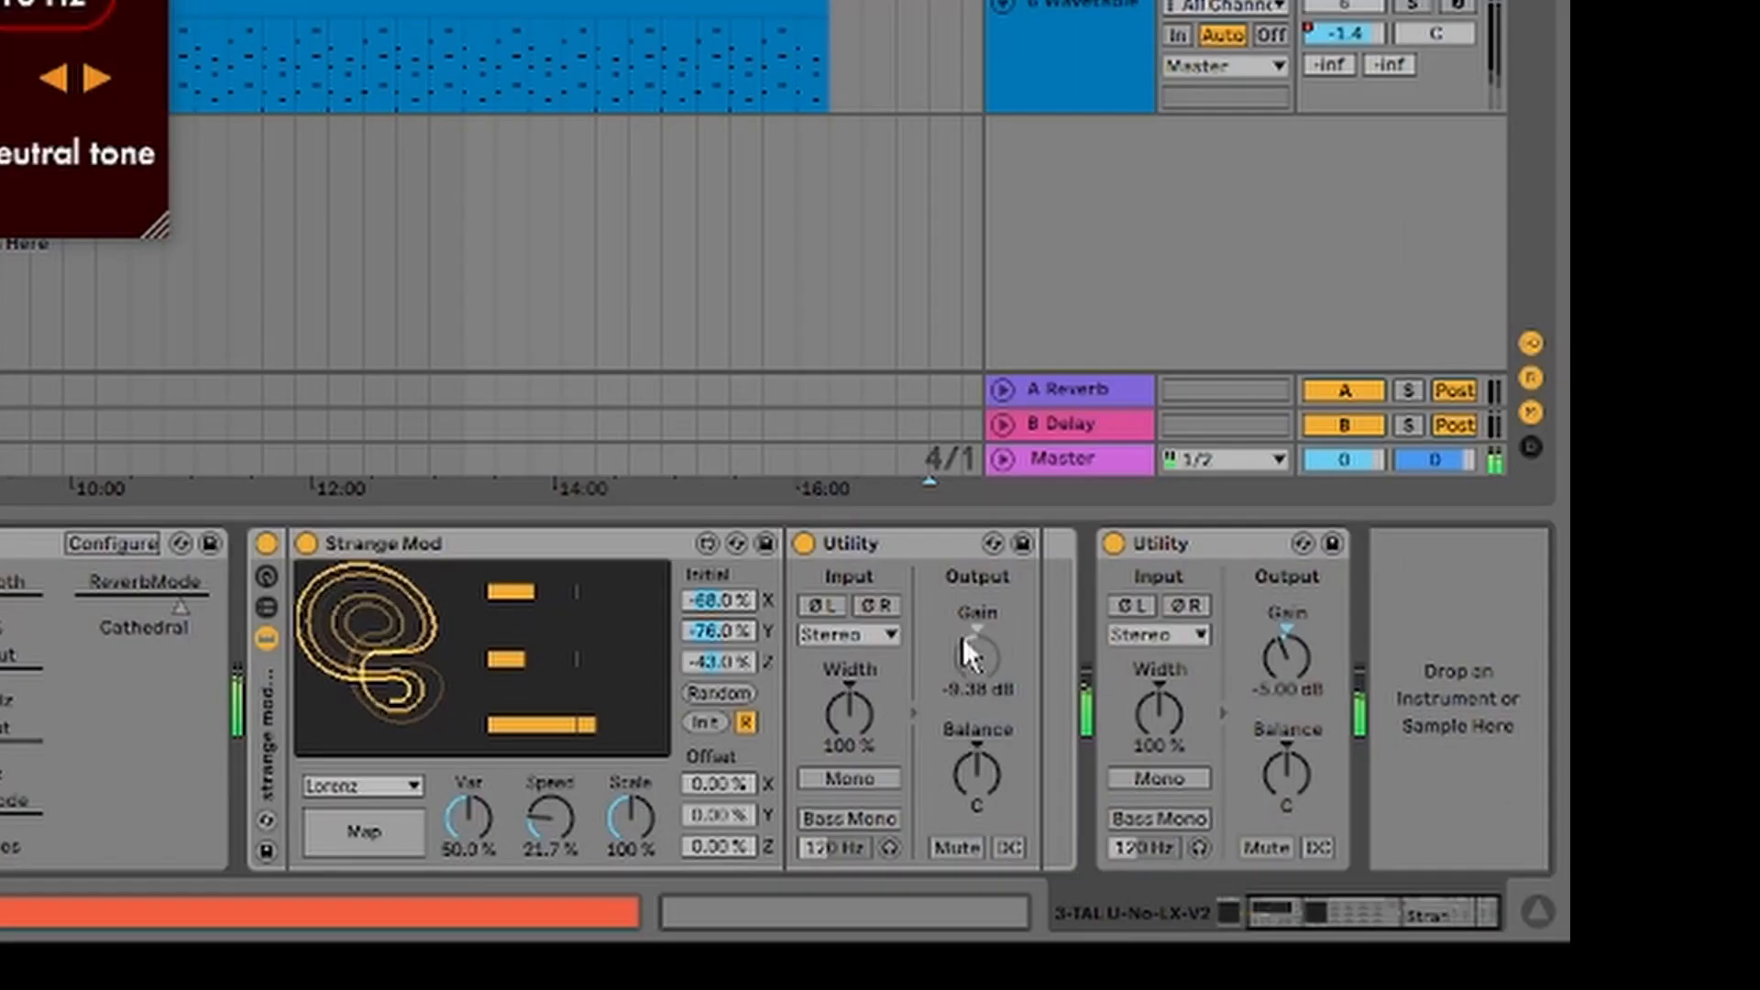
pyautogui.click(360, 829)
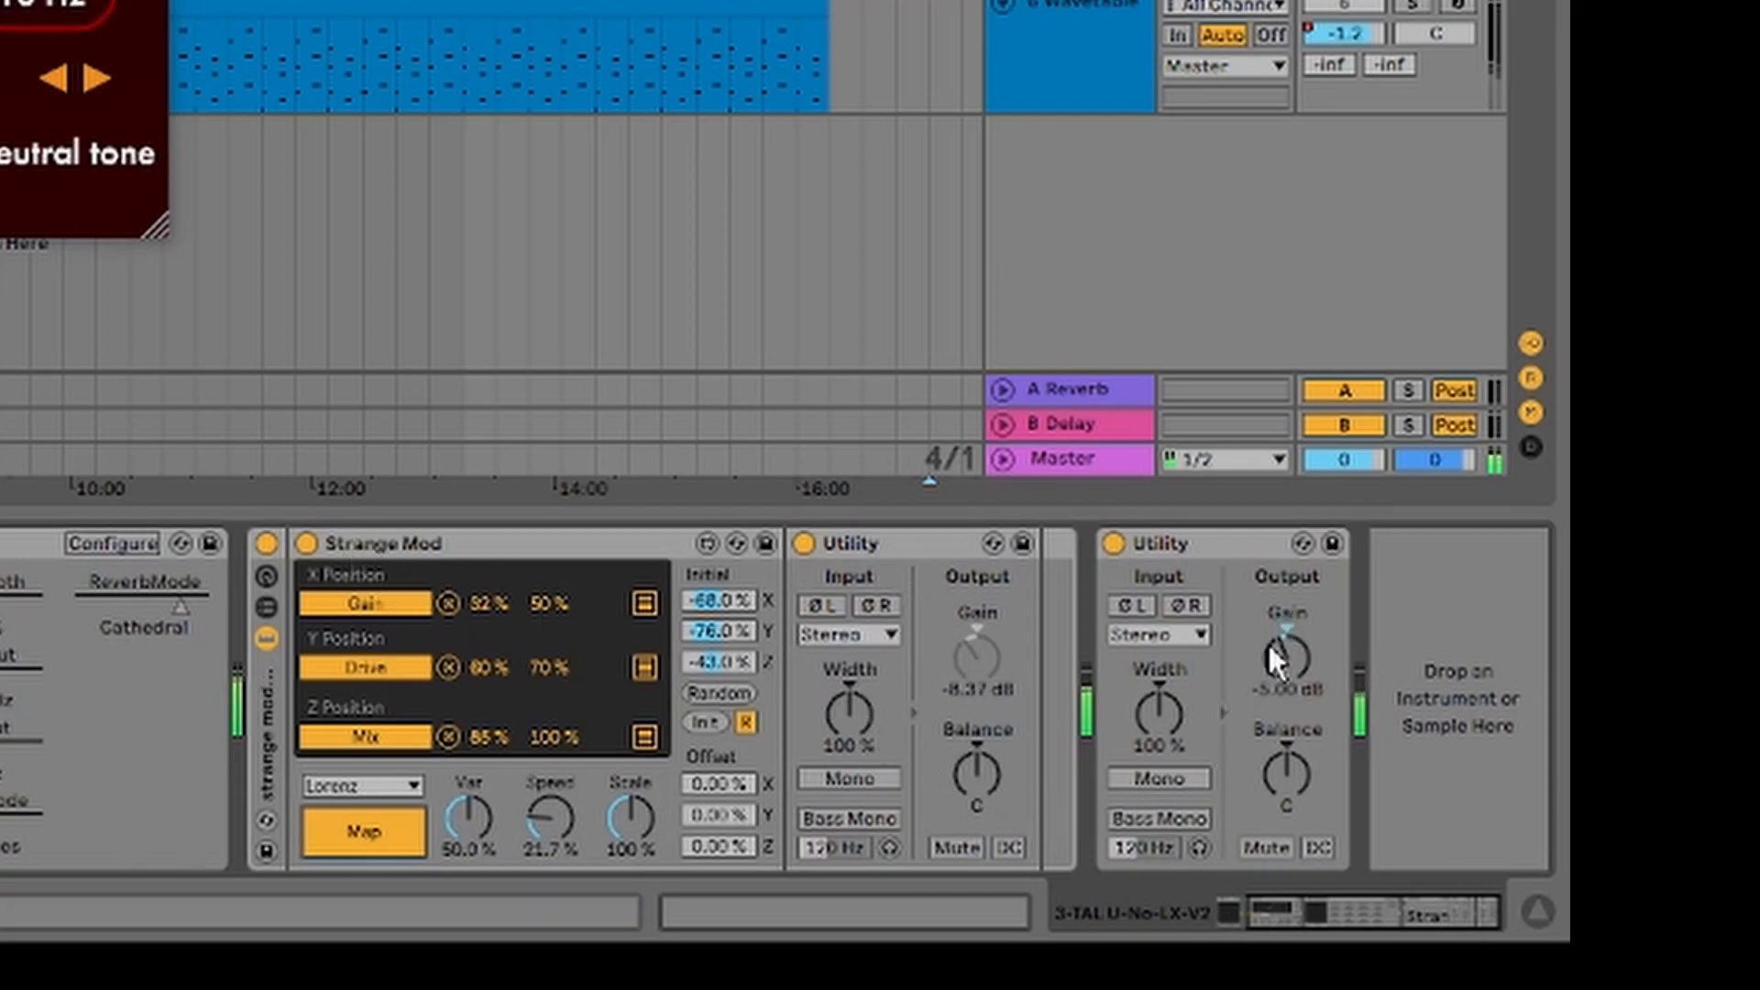
pyautogui.click(1230, 543)
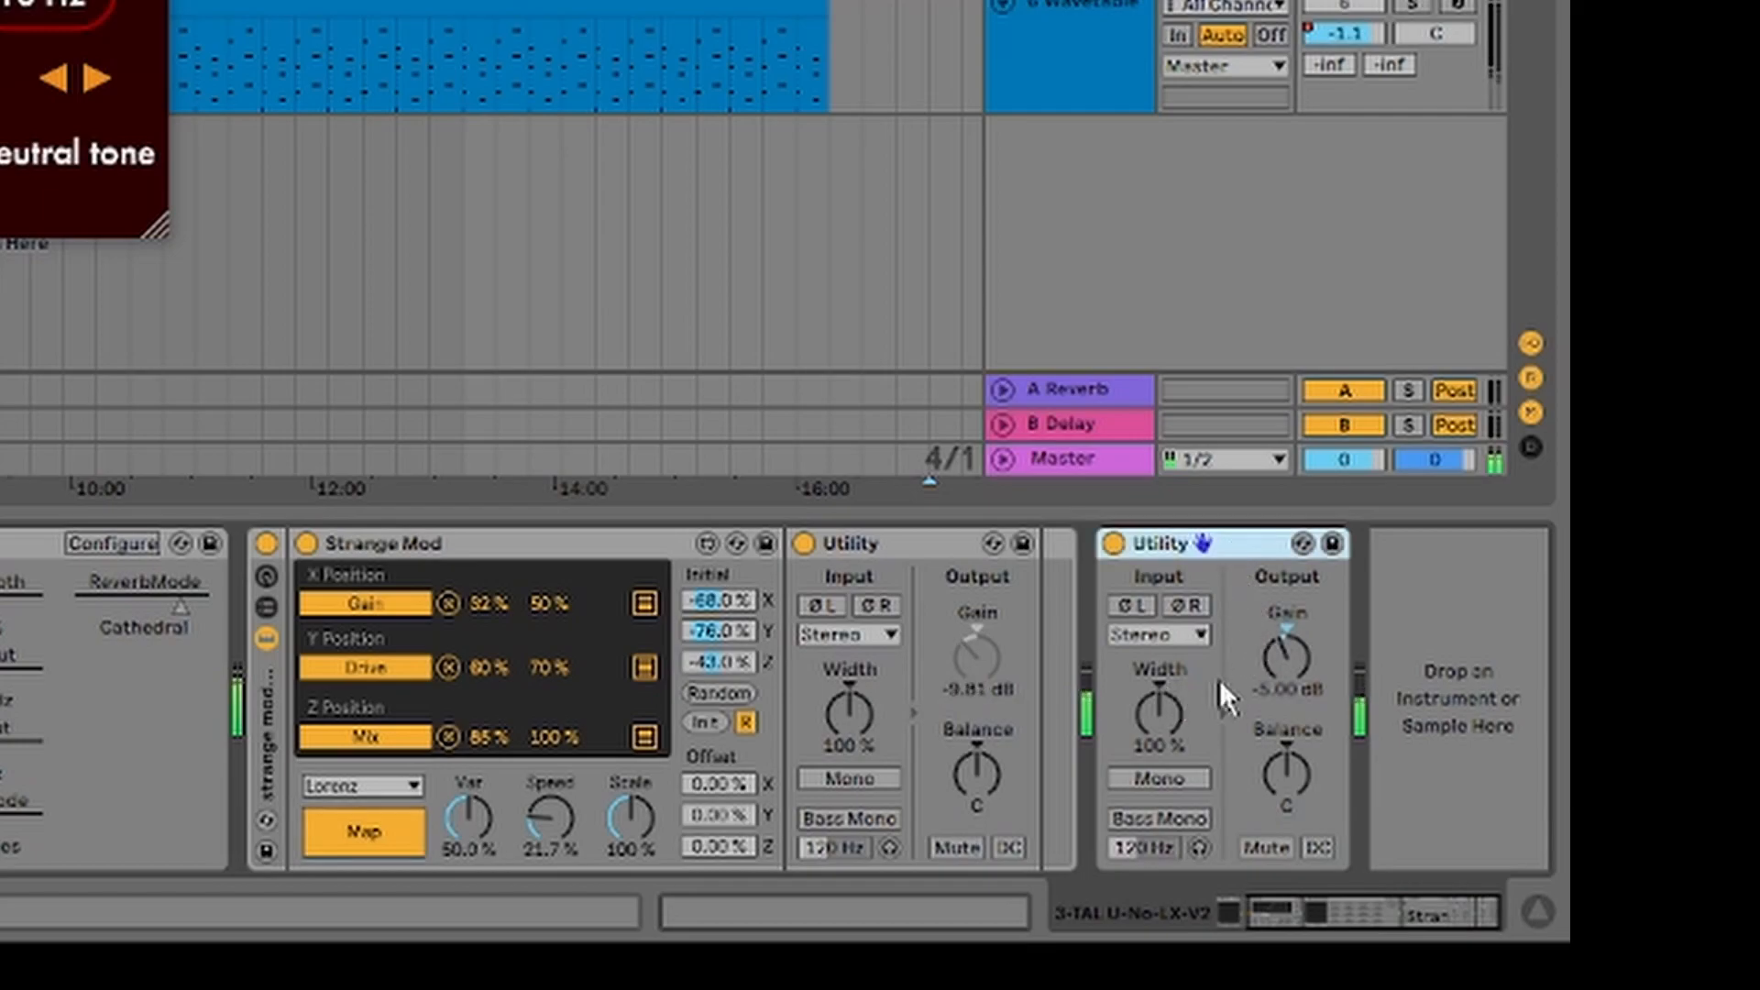
pyautogui.click(1361, 912)
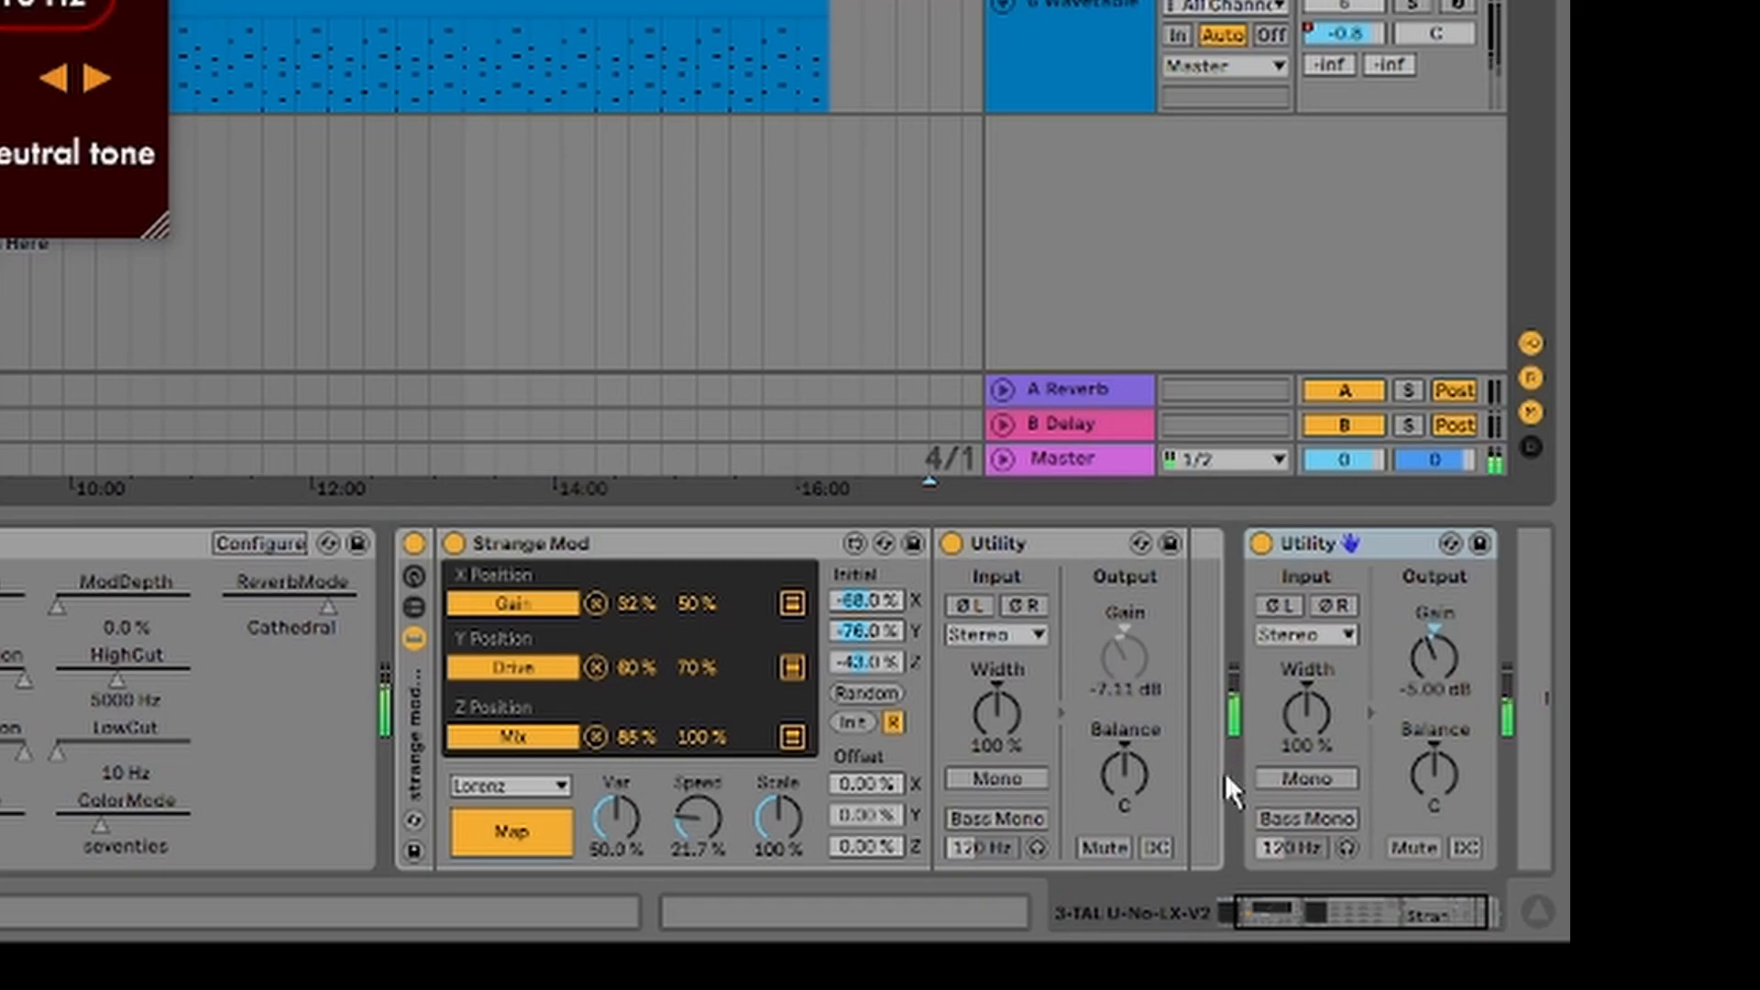
pyautogui.click(1312, 910)
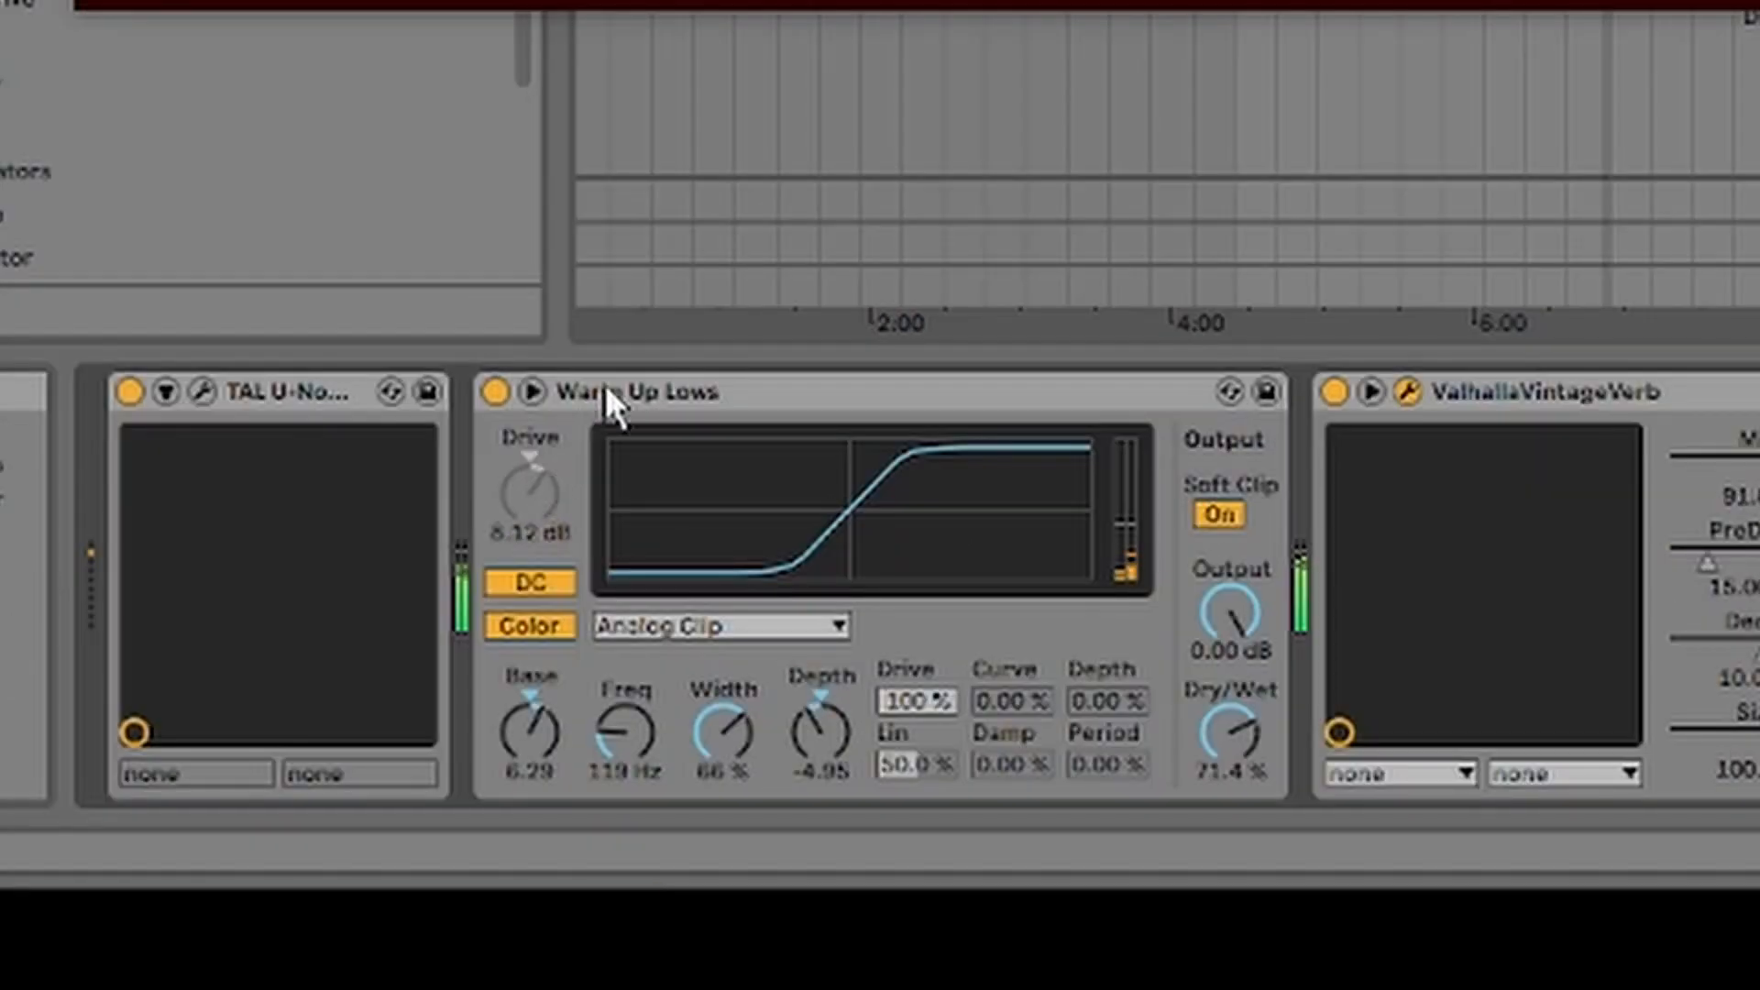
# Step: Bypass and reactivate the Warm Up Lows saturator to compare the sound, and close the ValhallaVintageVerb window
pyautogui.click(514, 489)
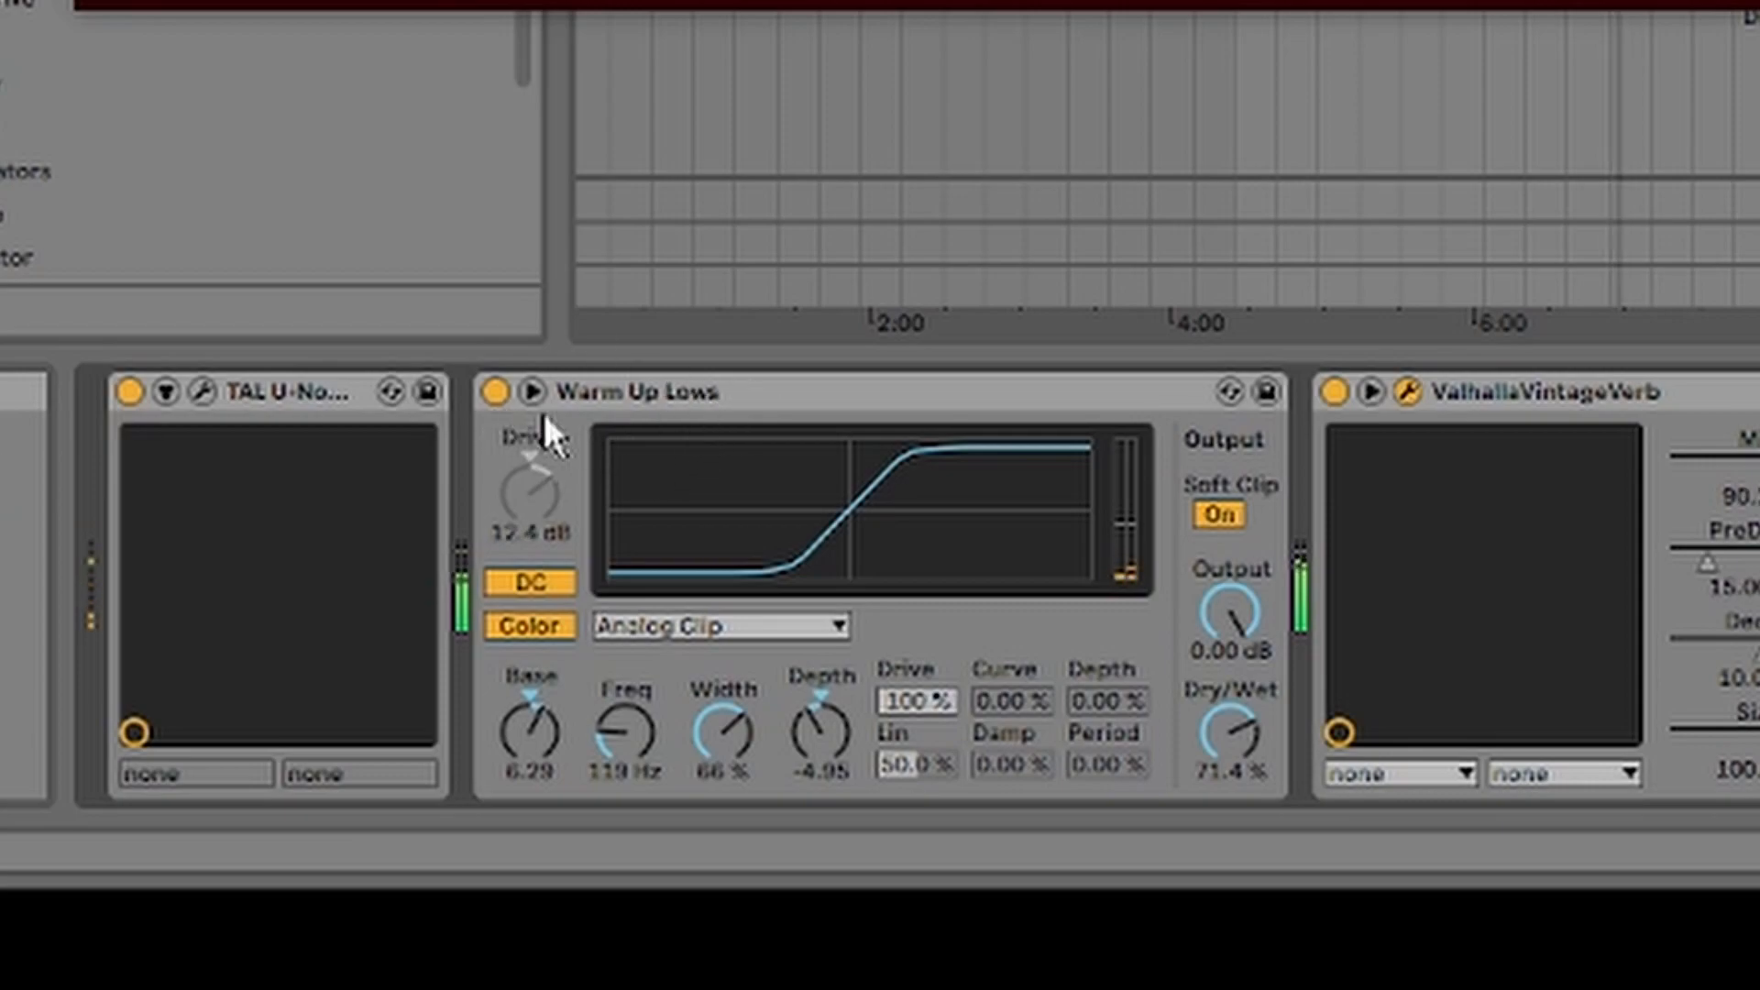
pyautogui.click(495, 392)
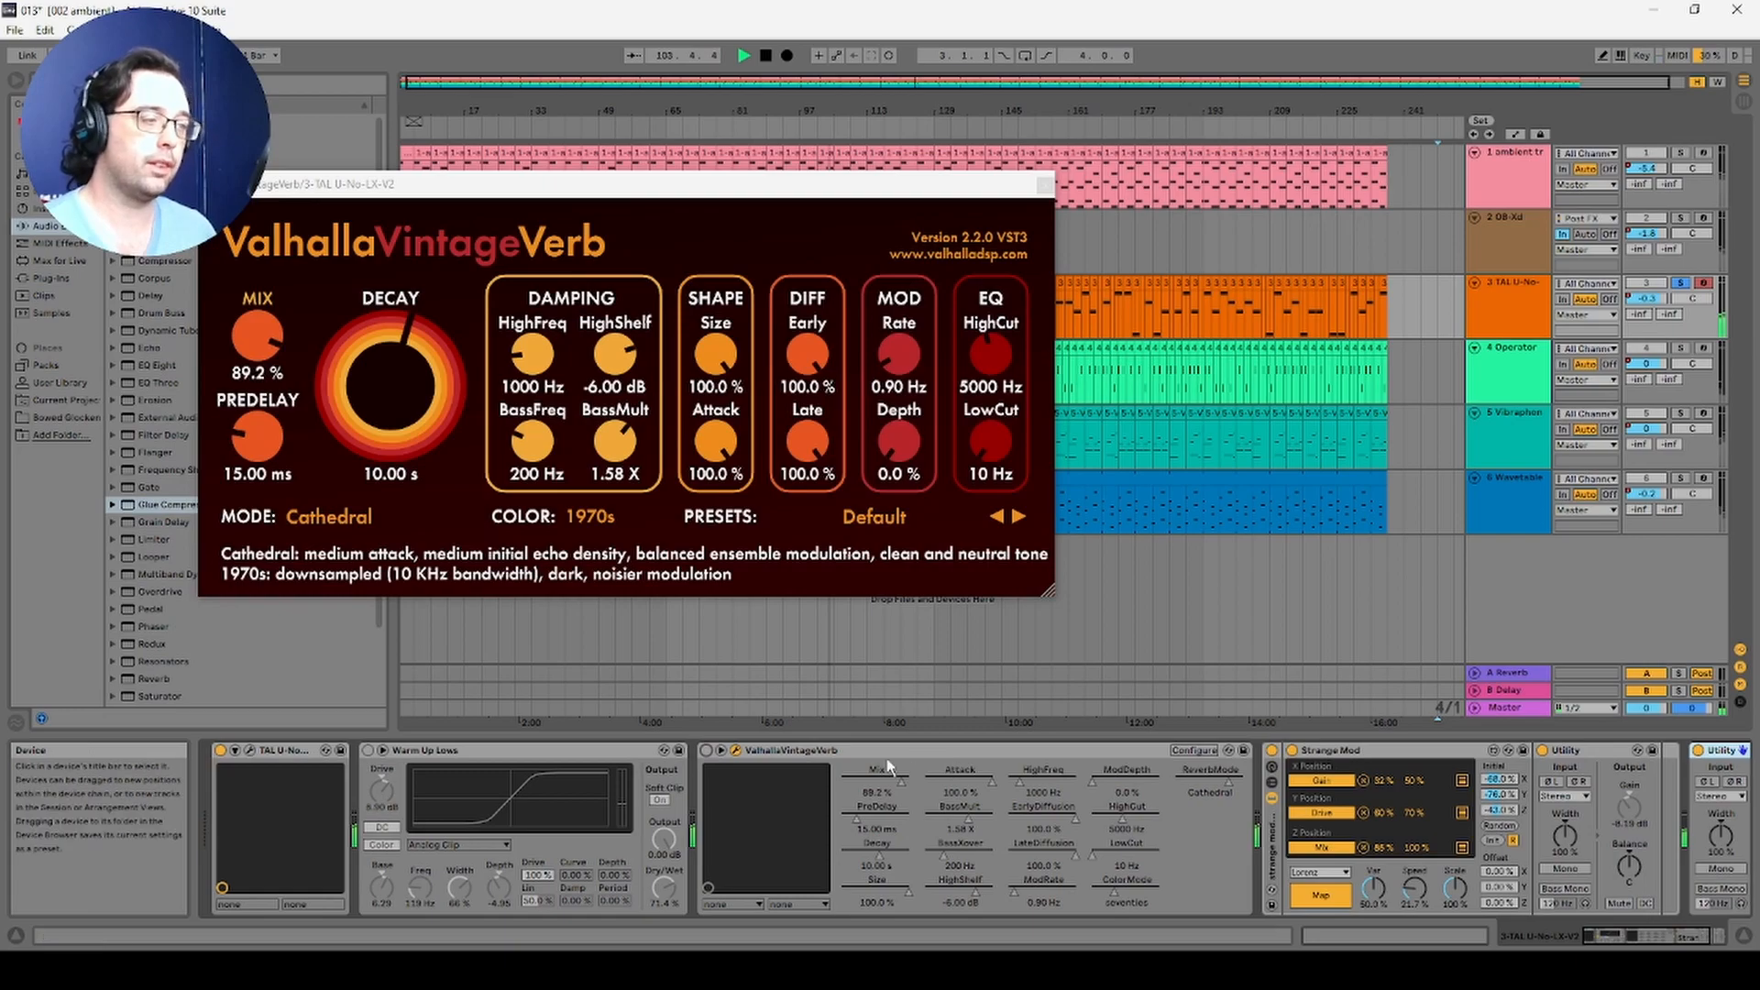
pyautogui.click(368, 751)
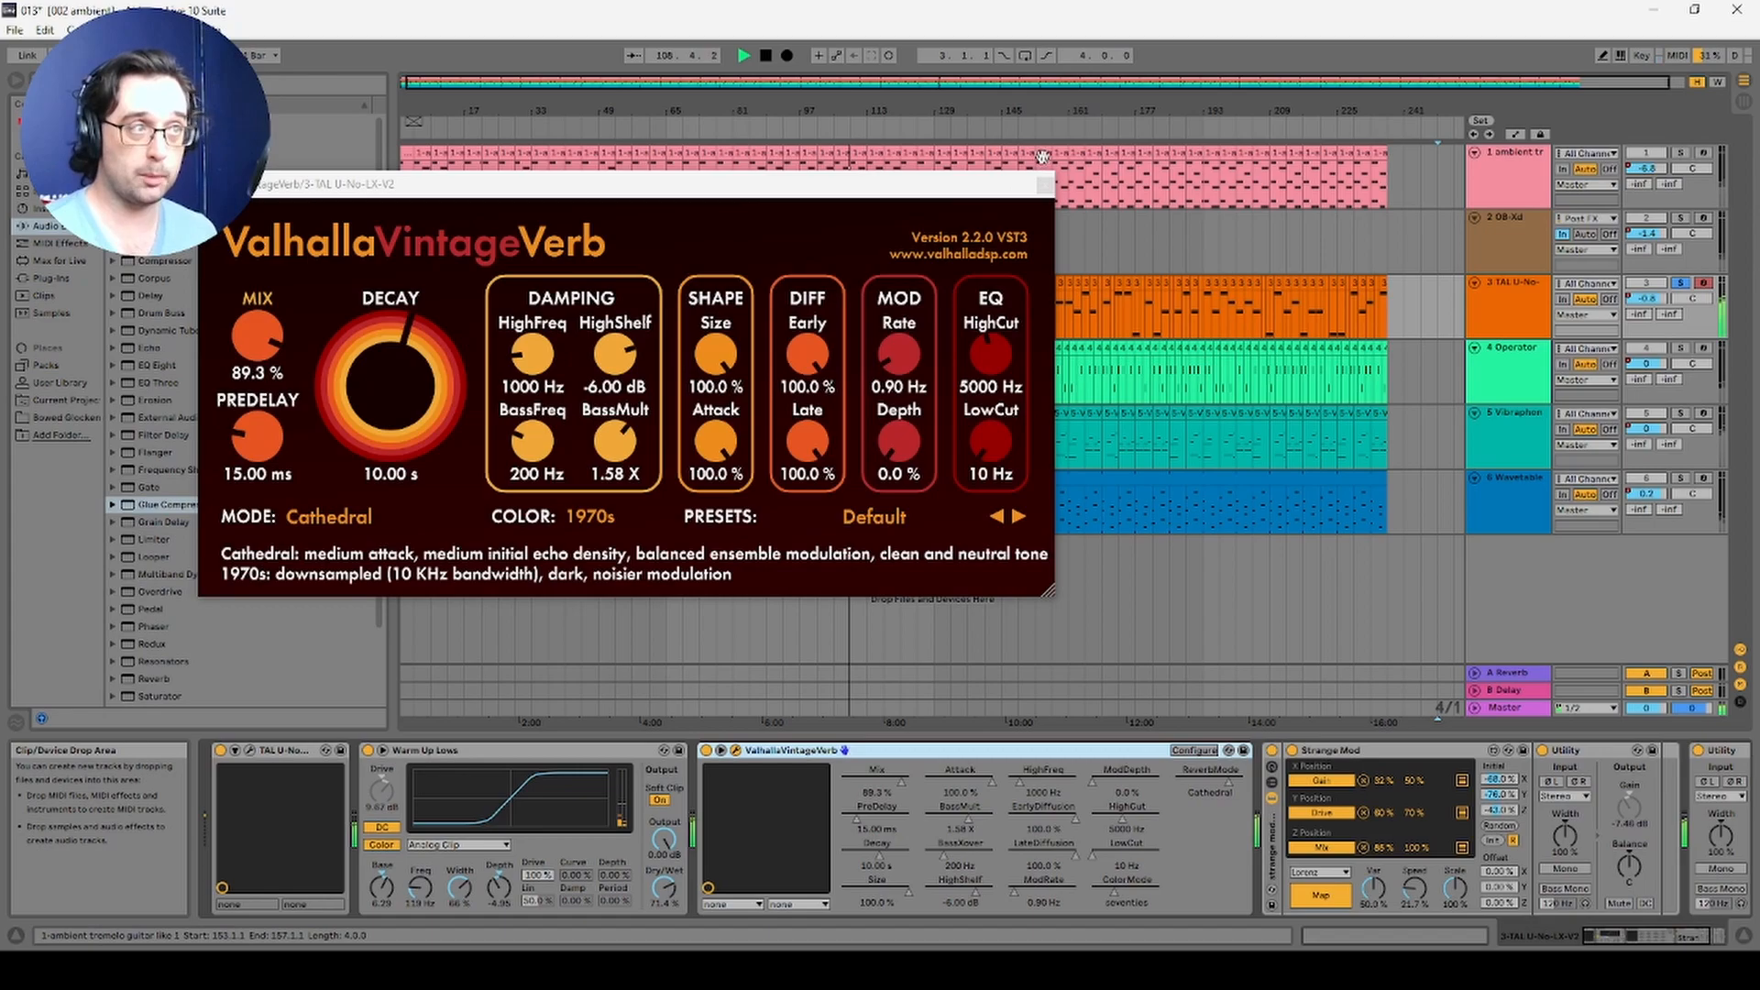
pyautogui.click(1044, 185)
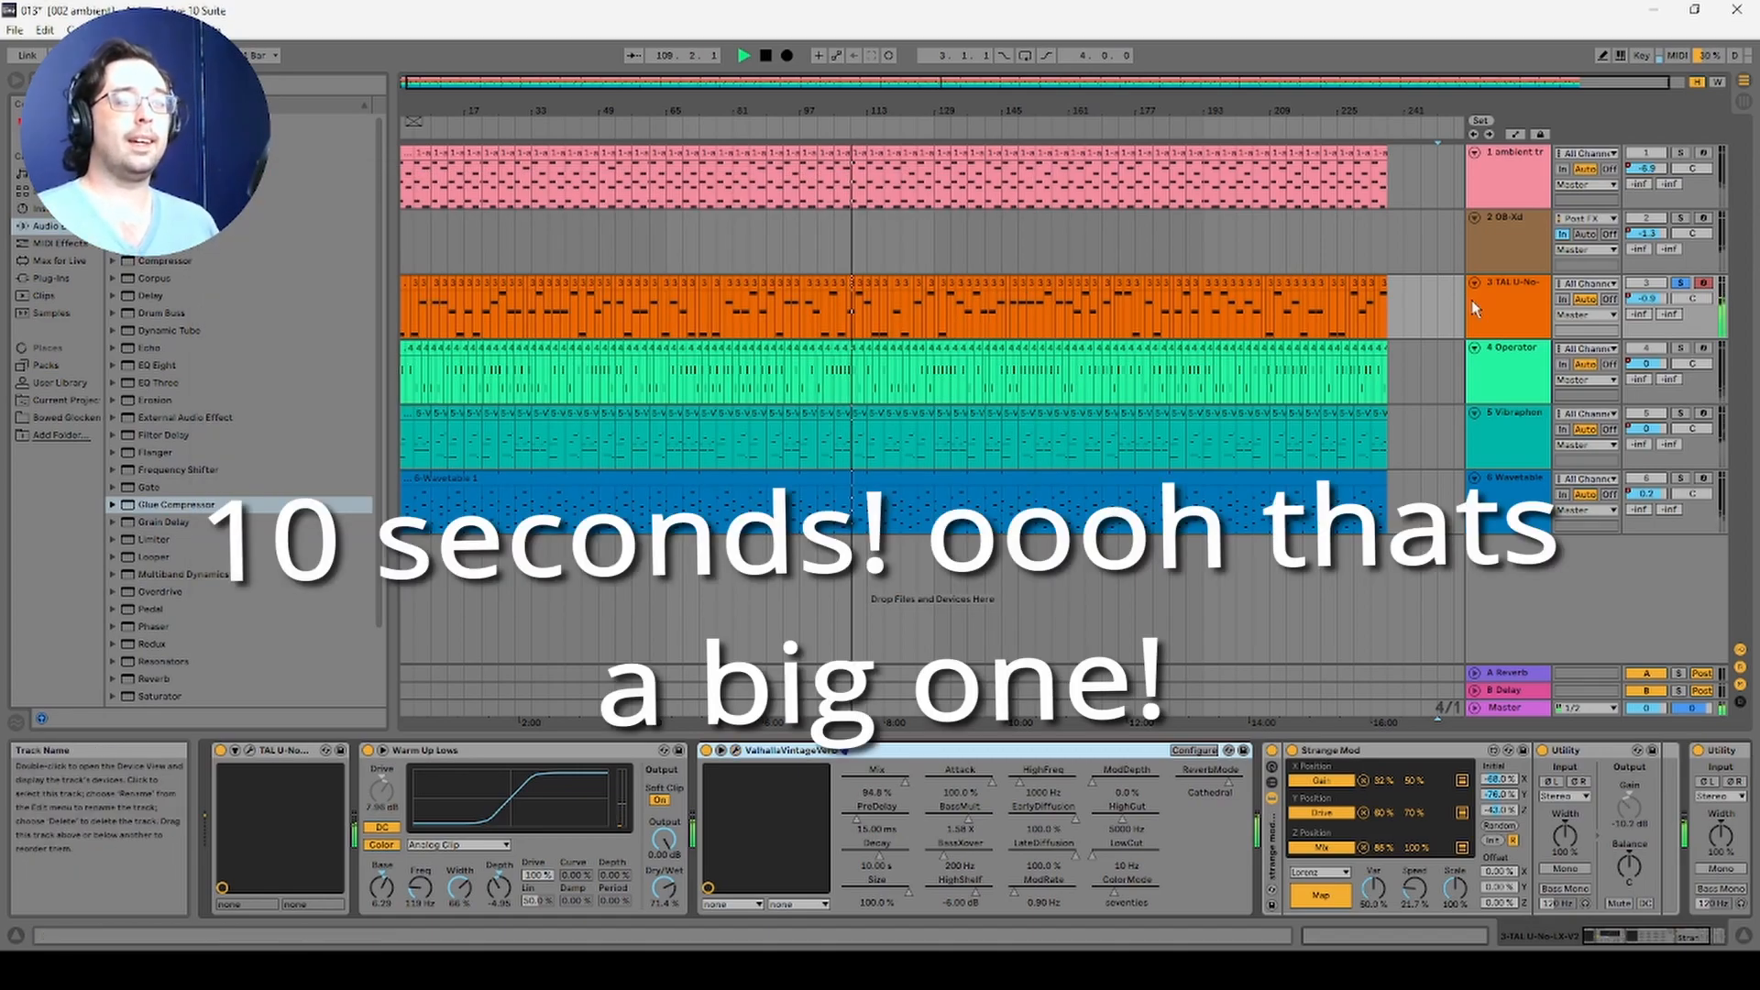
# Step: Move the solo to the Operator track and examine its 16th Notes, GMaudio note probability, Blue randomizer and F Major scale devices
pyautogui.click(1503, 360)
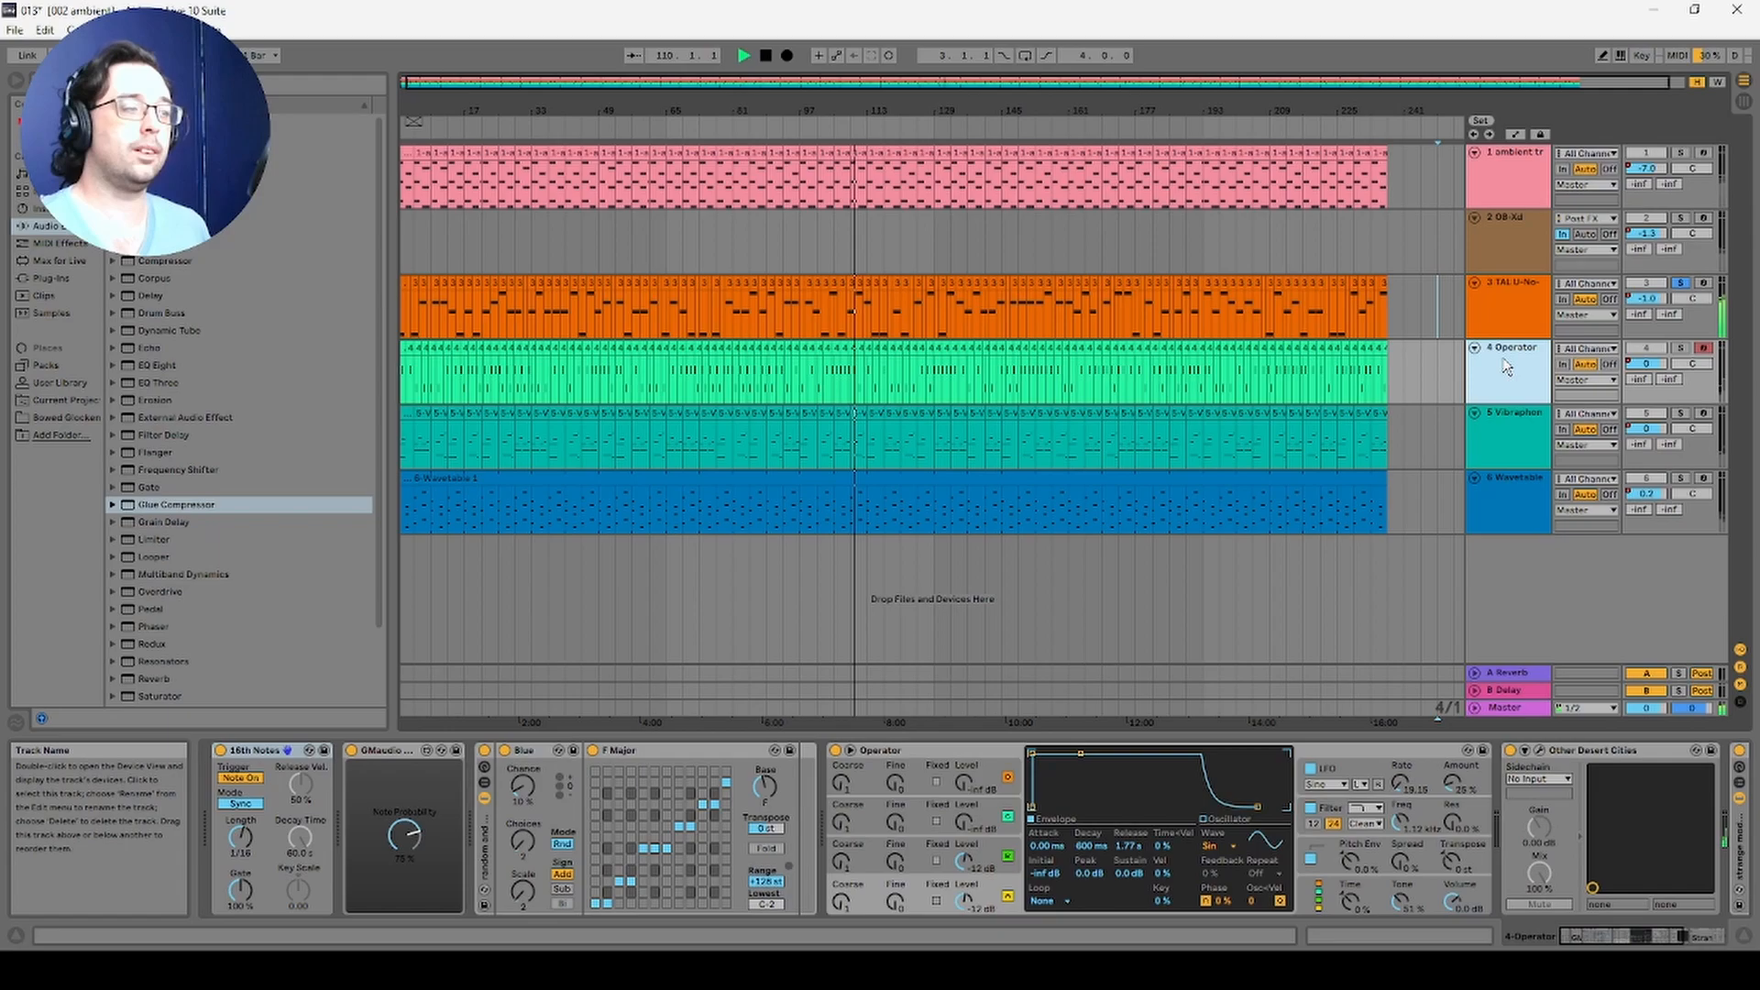
pyautogui.click(1681, 350)
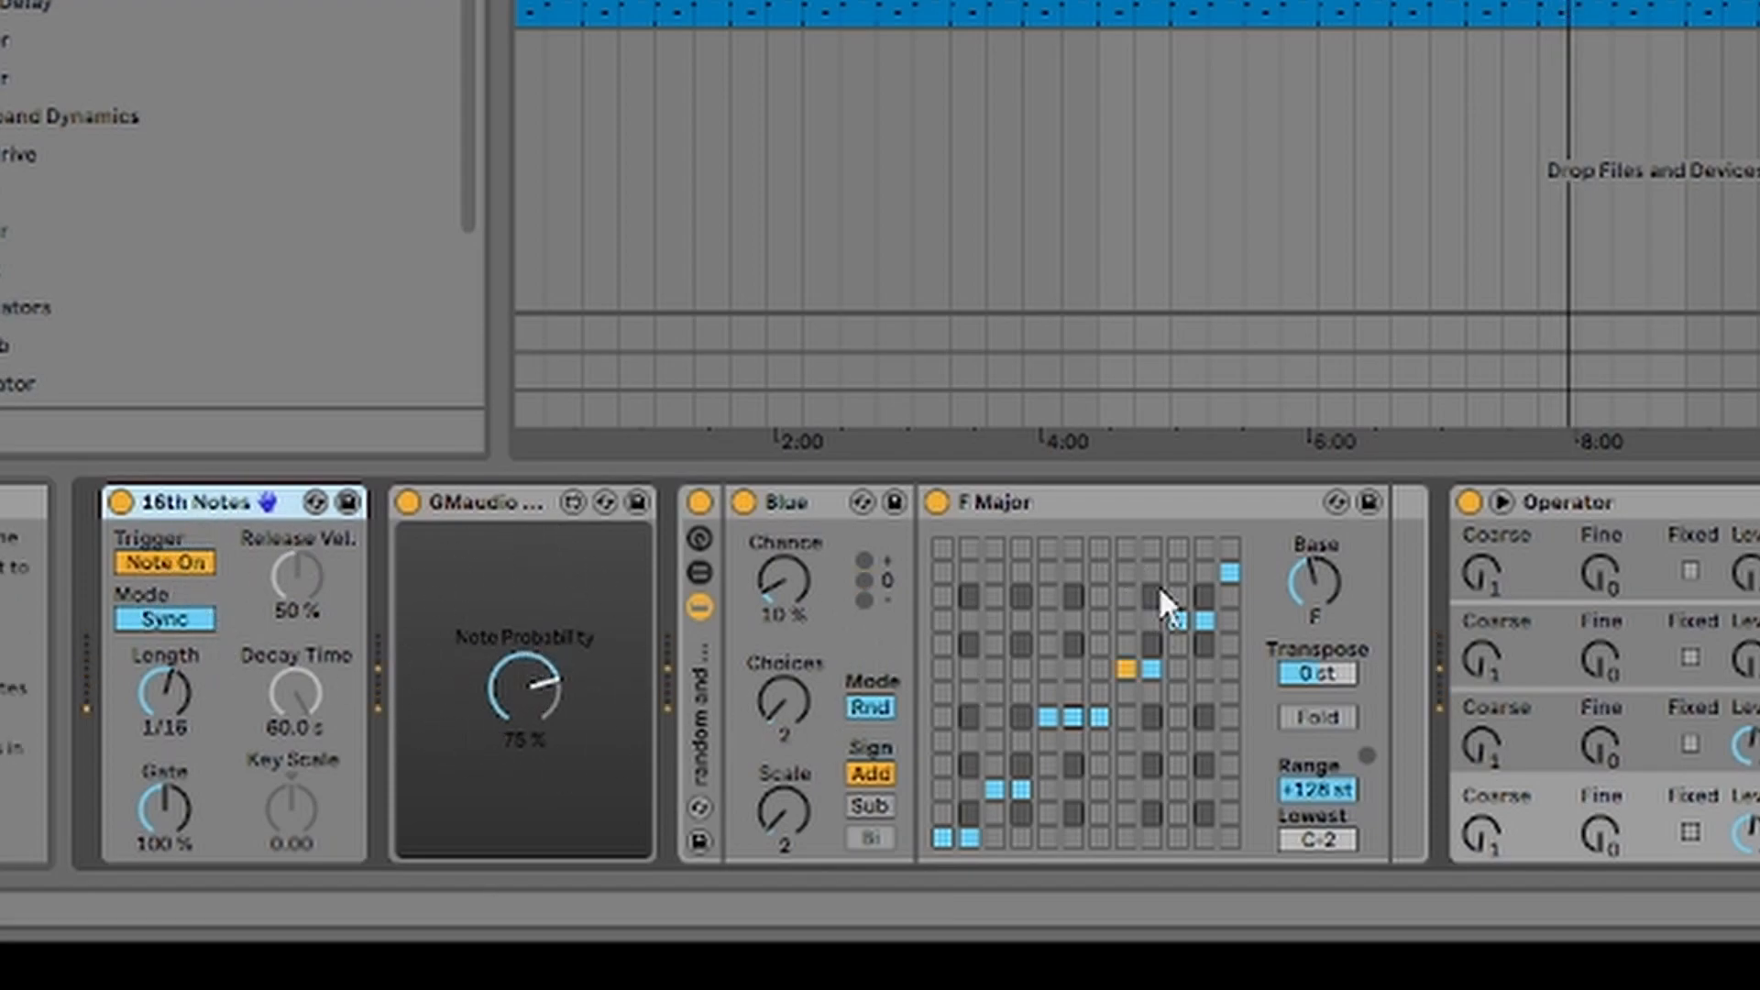
# Step: Examine the Operator synth's oscillator B settings and switch that oscillator off and back on to compare the sound
pyautogui.click(1694, 499)
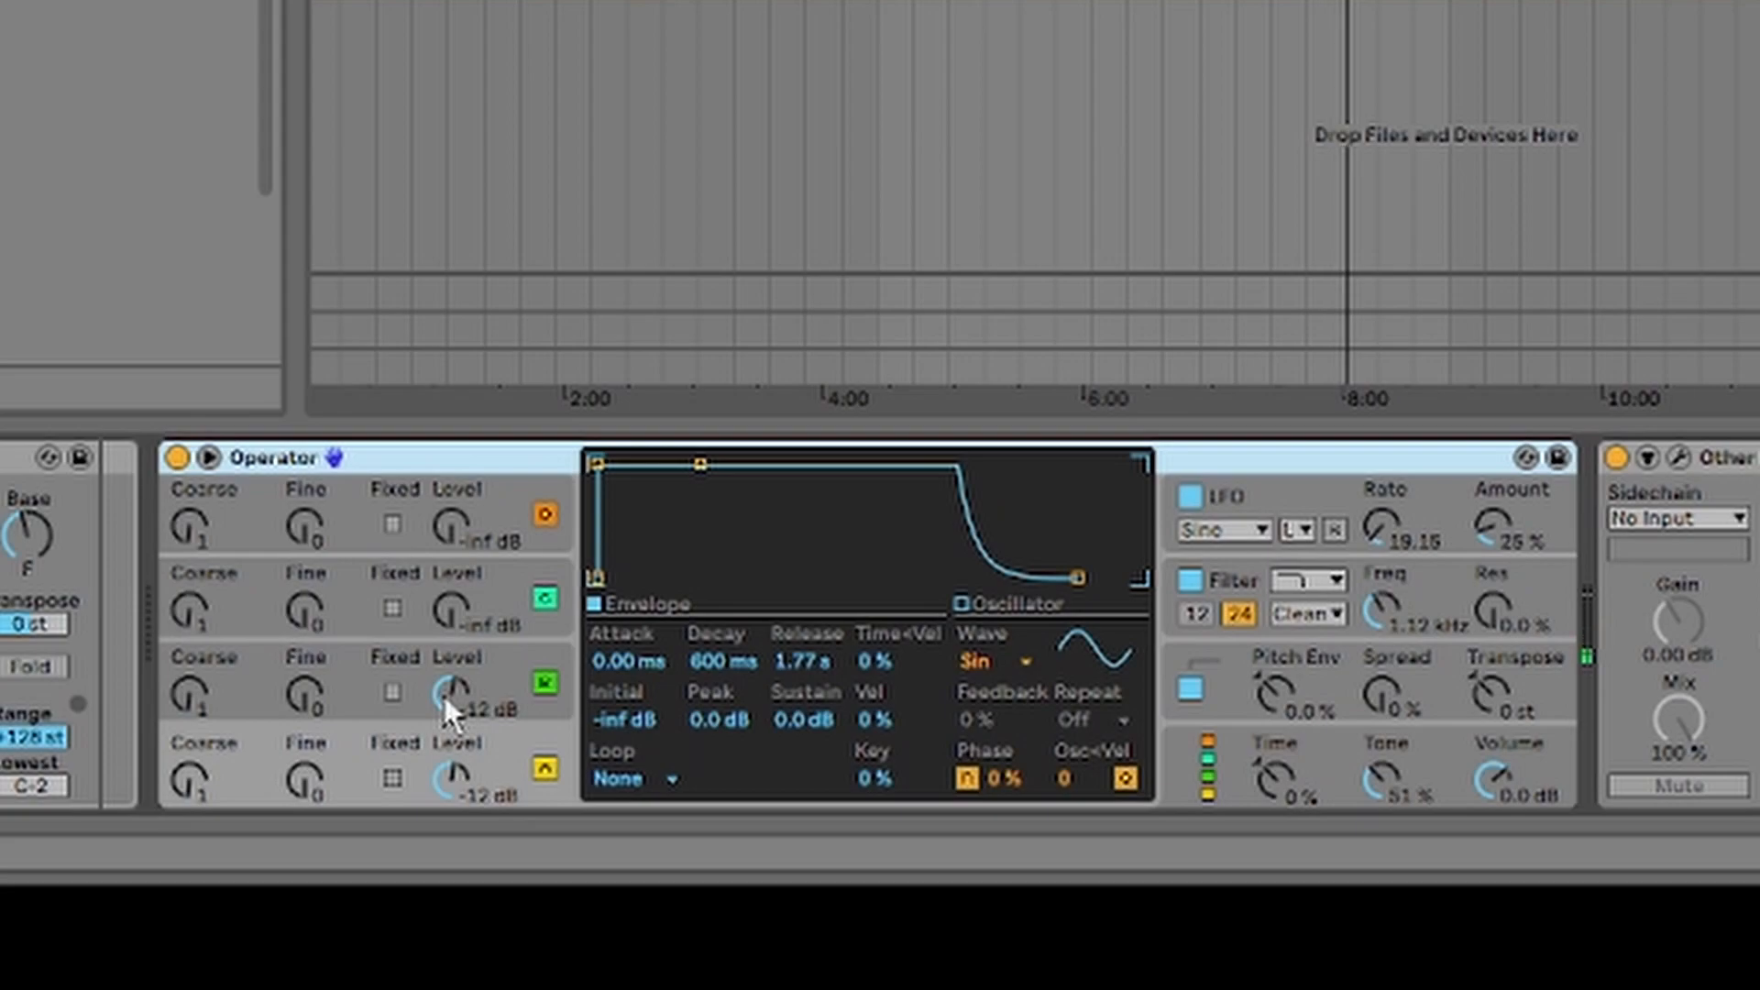
pyautogui.click(488, 664)
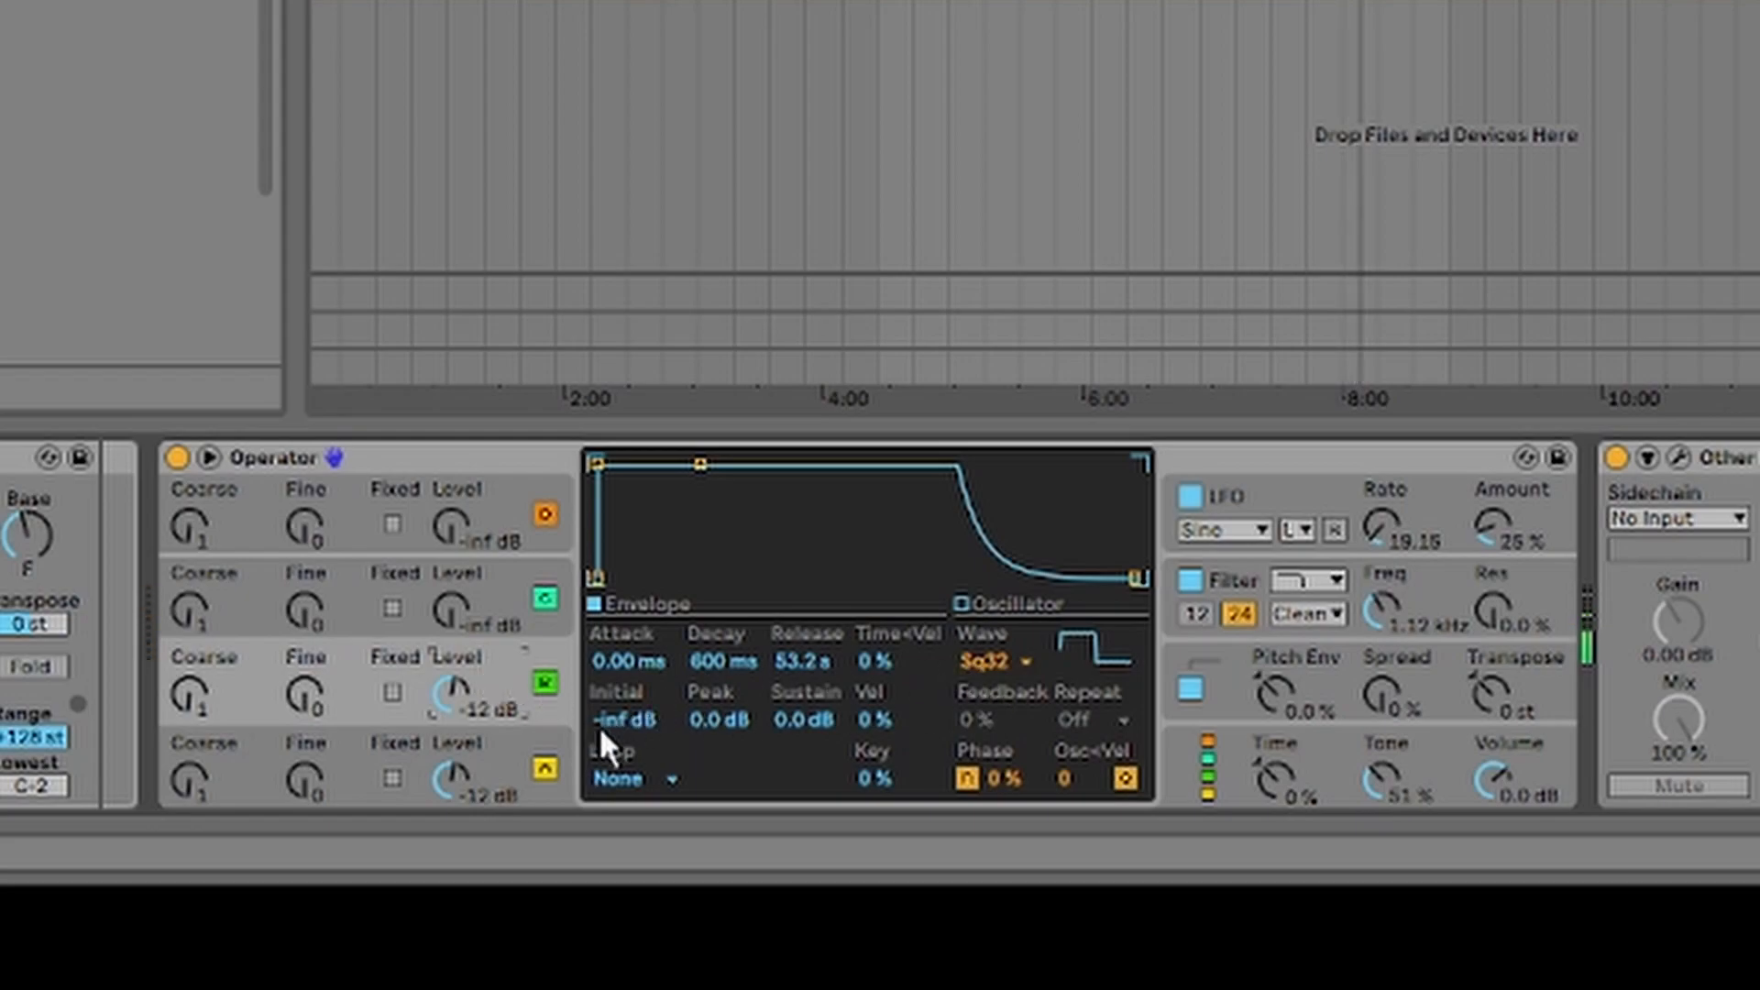
pyautogui.click(545, 682)
pyautogui.click(544, 682)
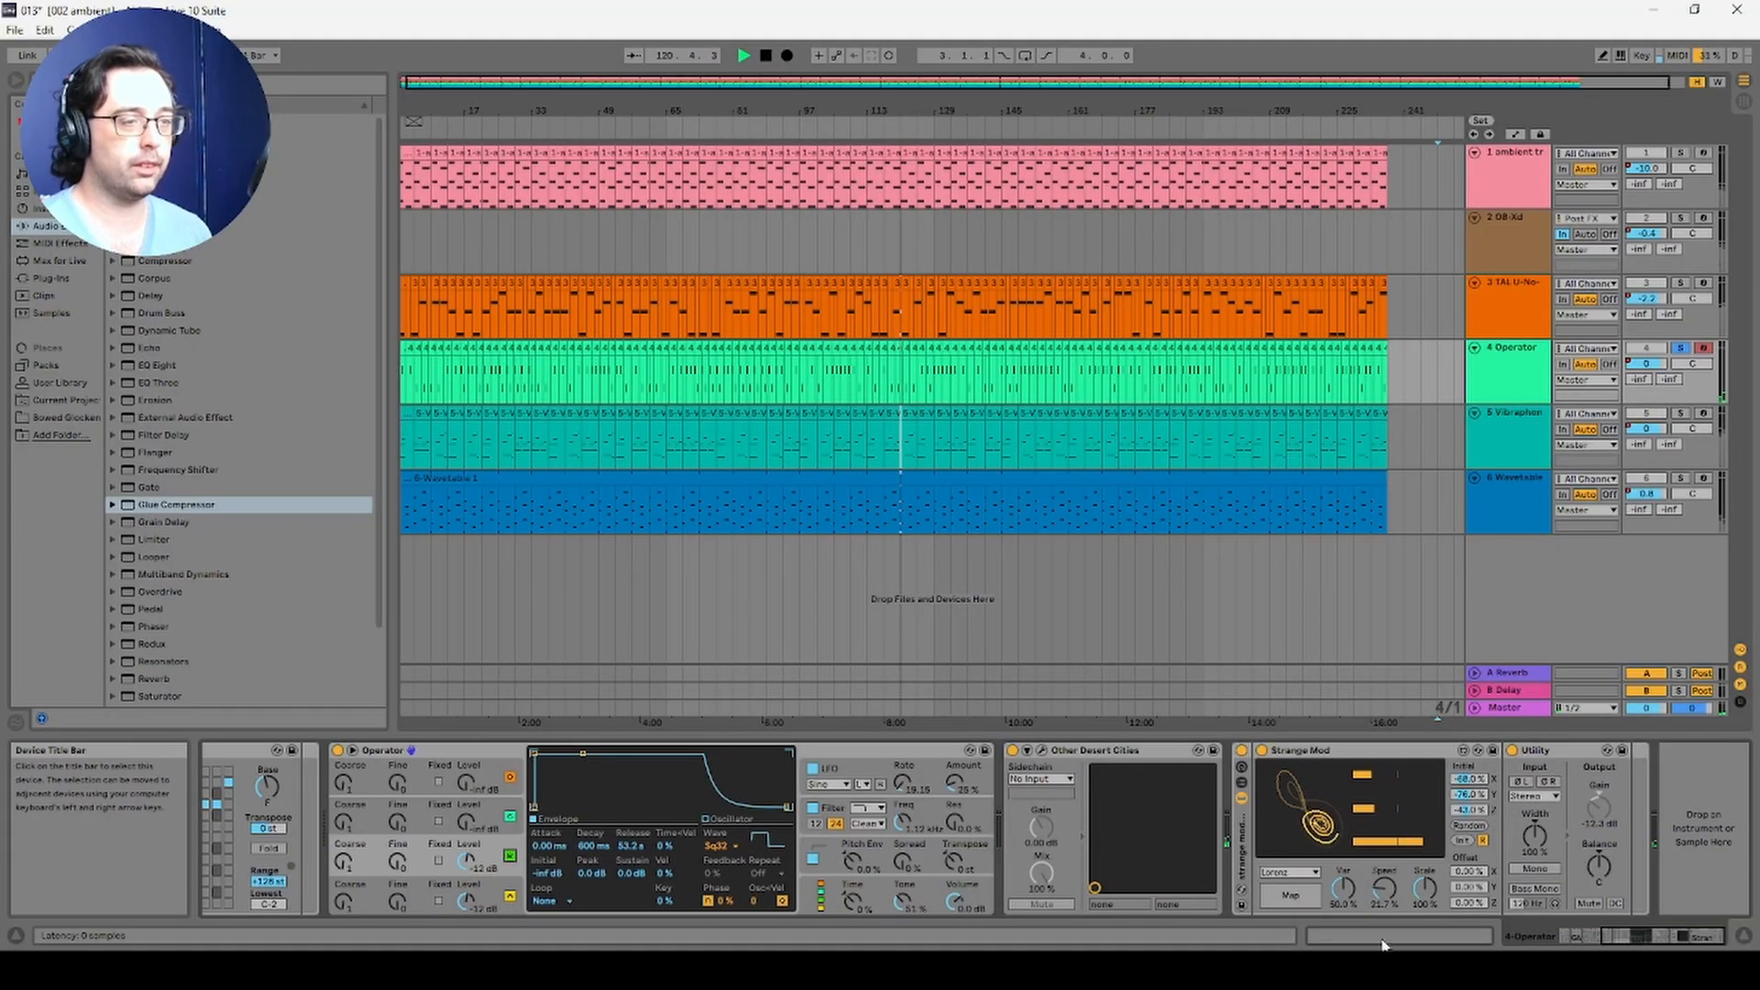
# Step: Examine the Other Desert Cities delay window, close it, and briefly view the mappings of the Operator track's Strange Mod device
pyautogui.click(1041, 750)
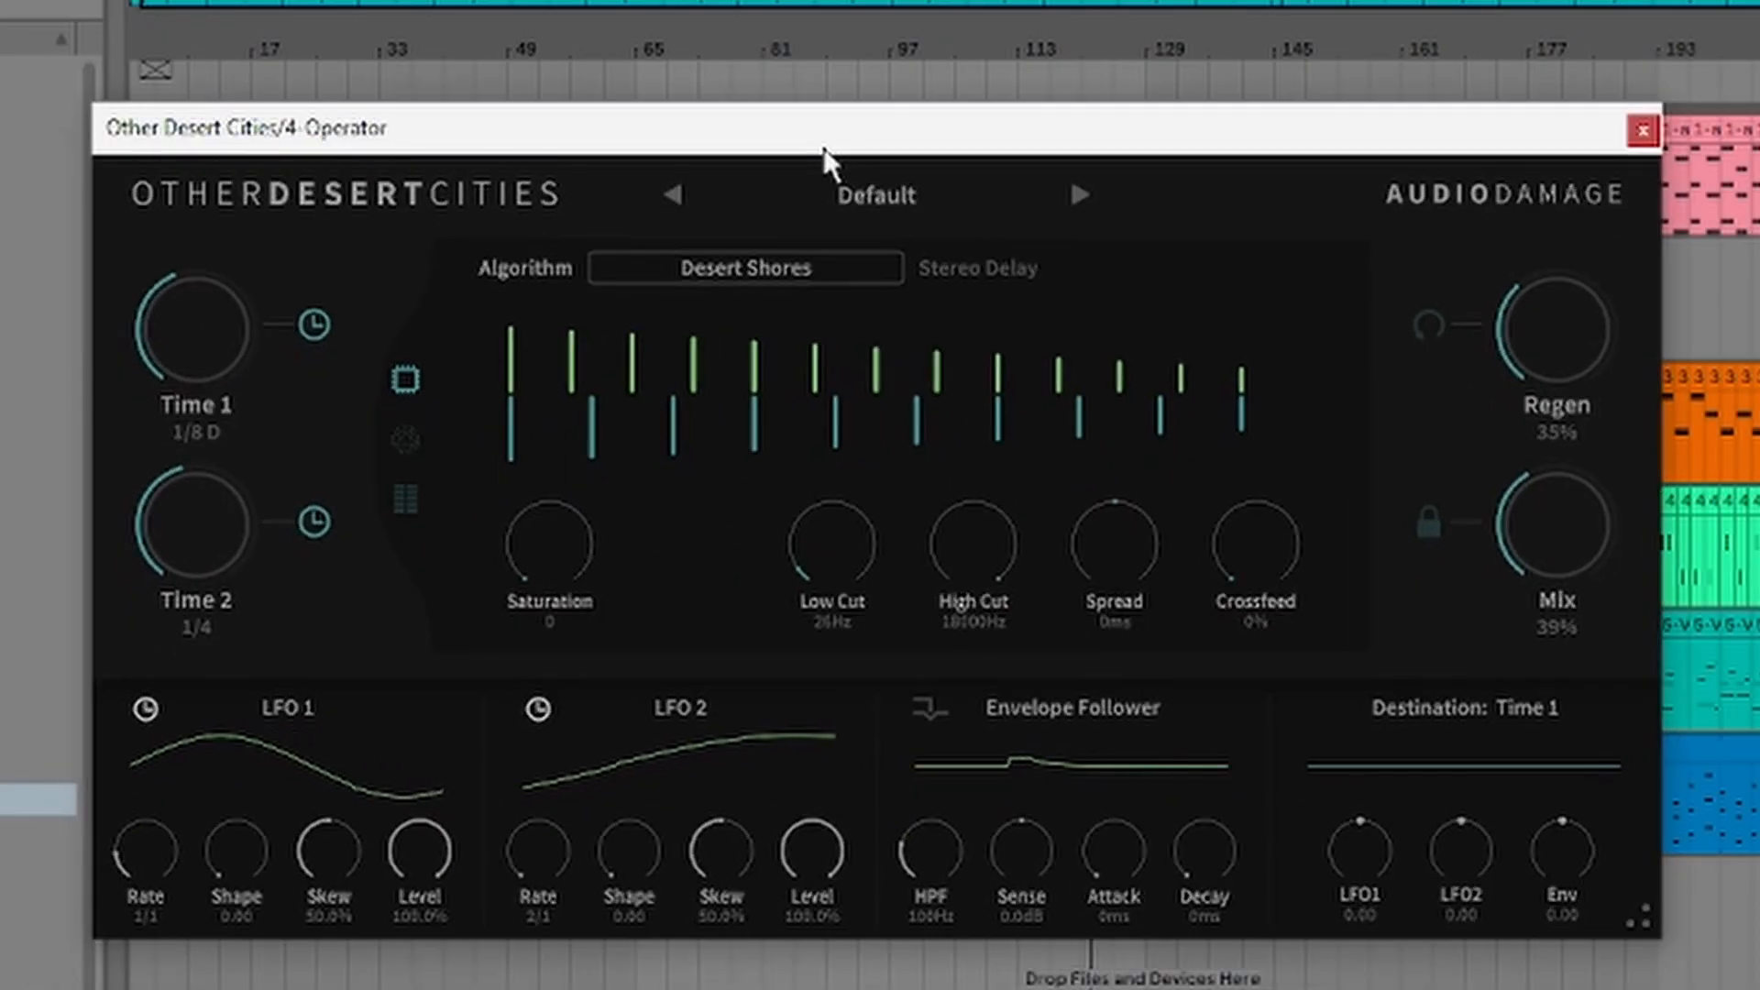
pyautogui.moveTo(823, 147); pyautogui.dragTo(884, 118)
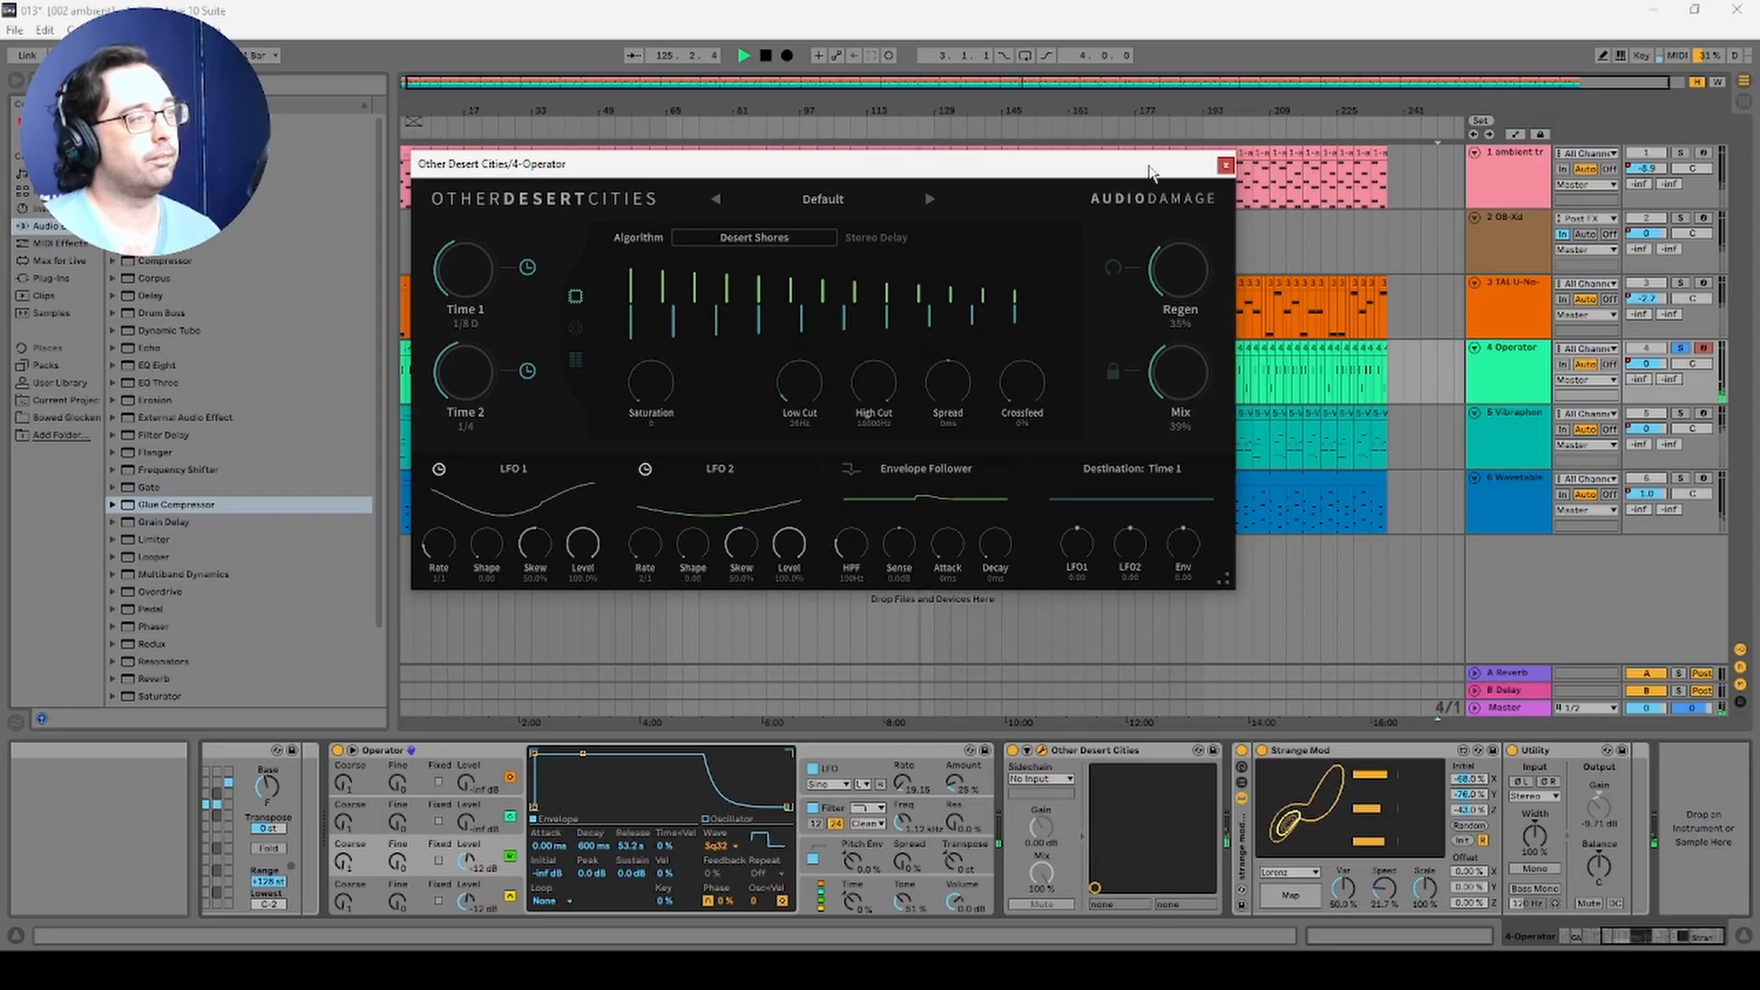
pyautogui.click(1226, 165)
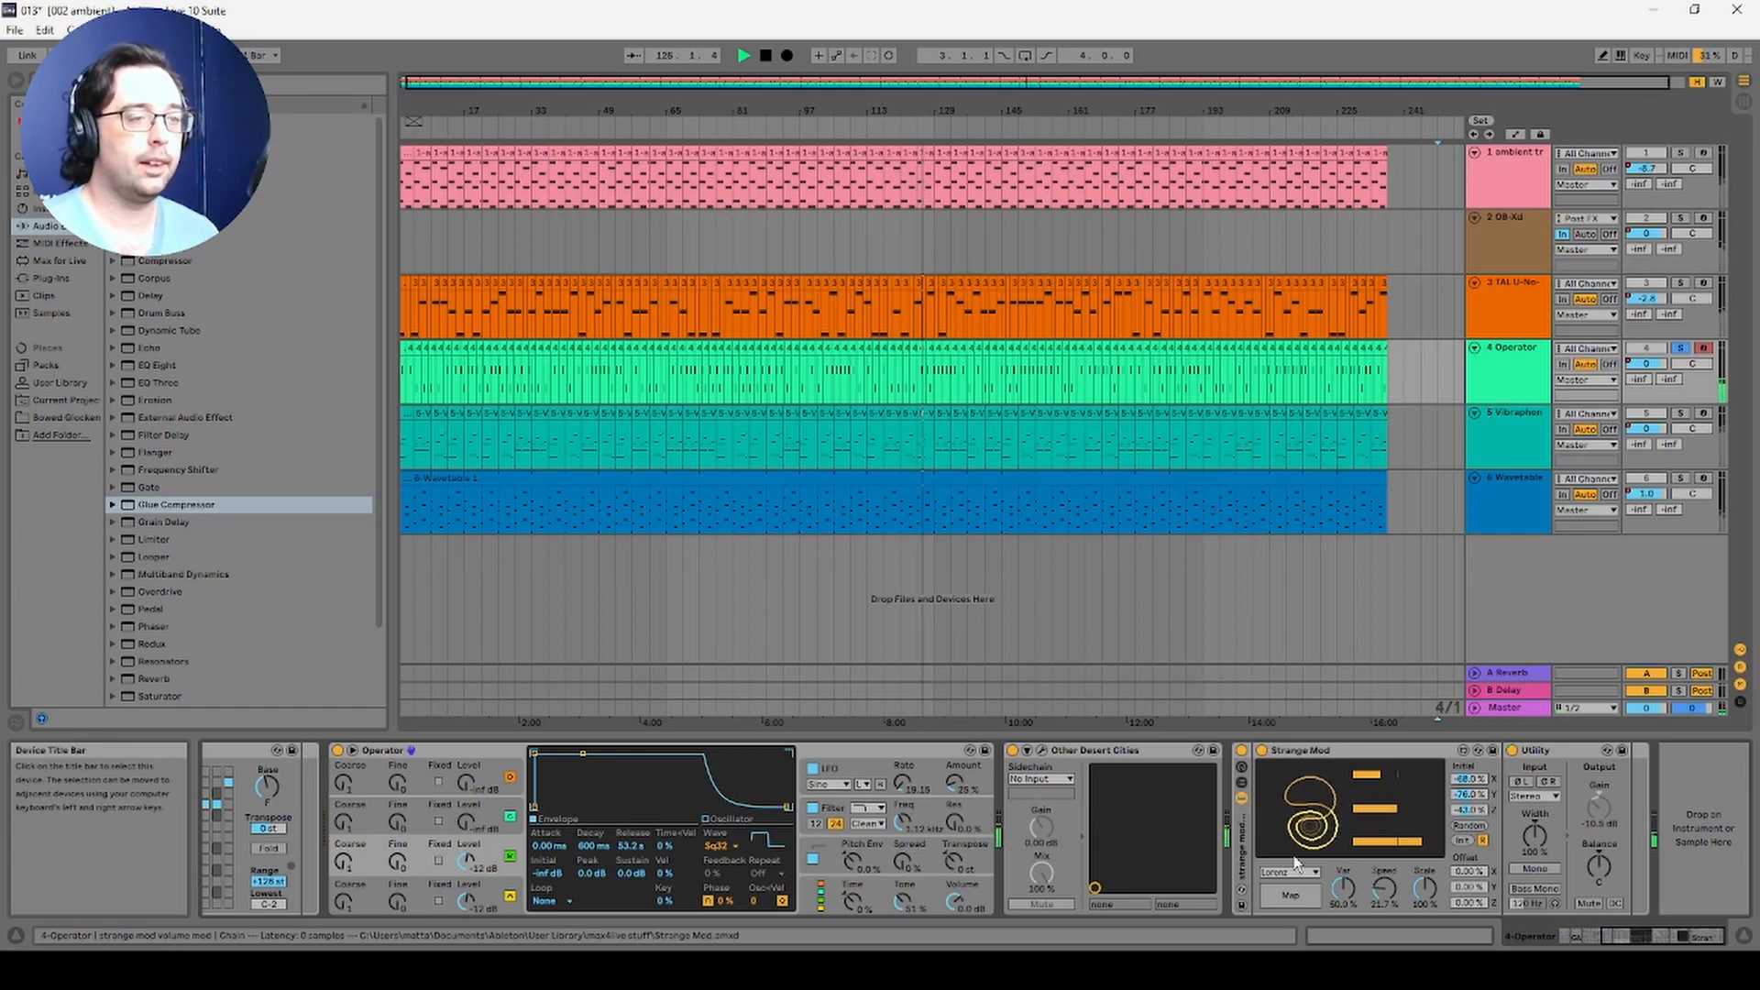
pyautogui.click(1290, 894)
pyautogui.click(1290, 895)
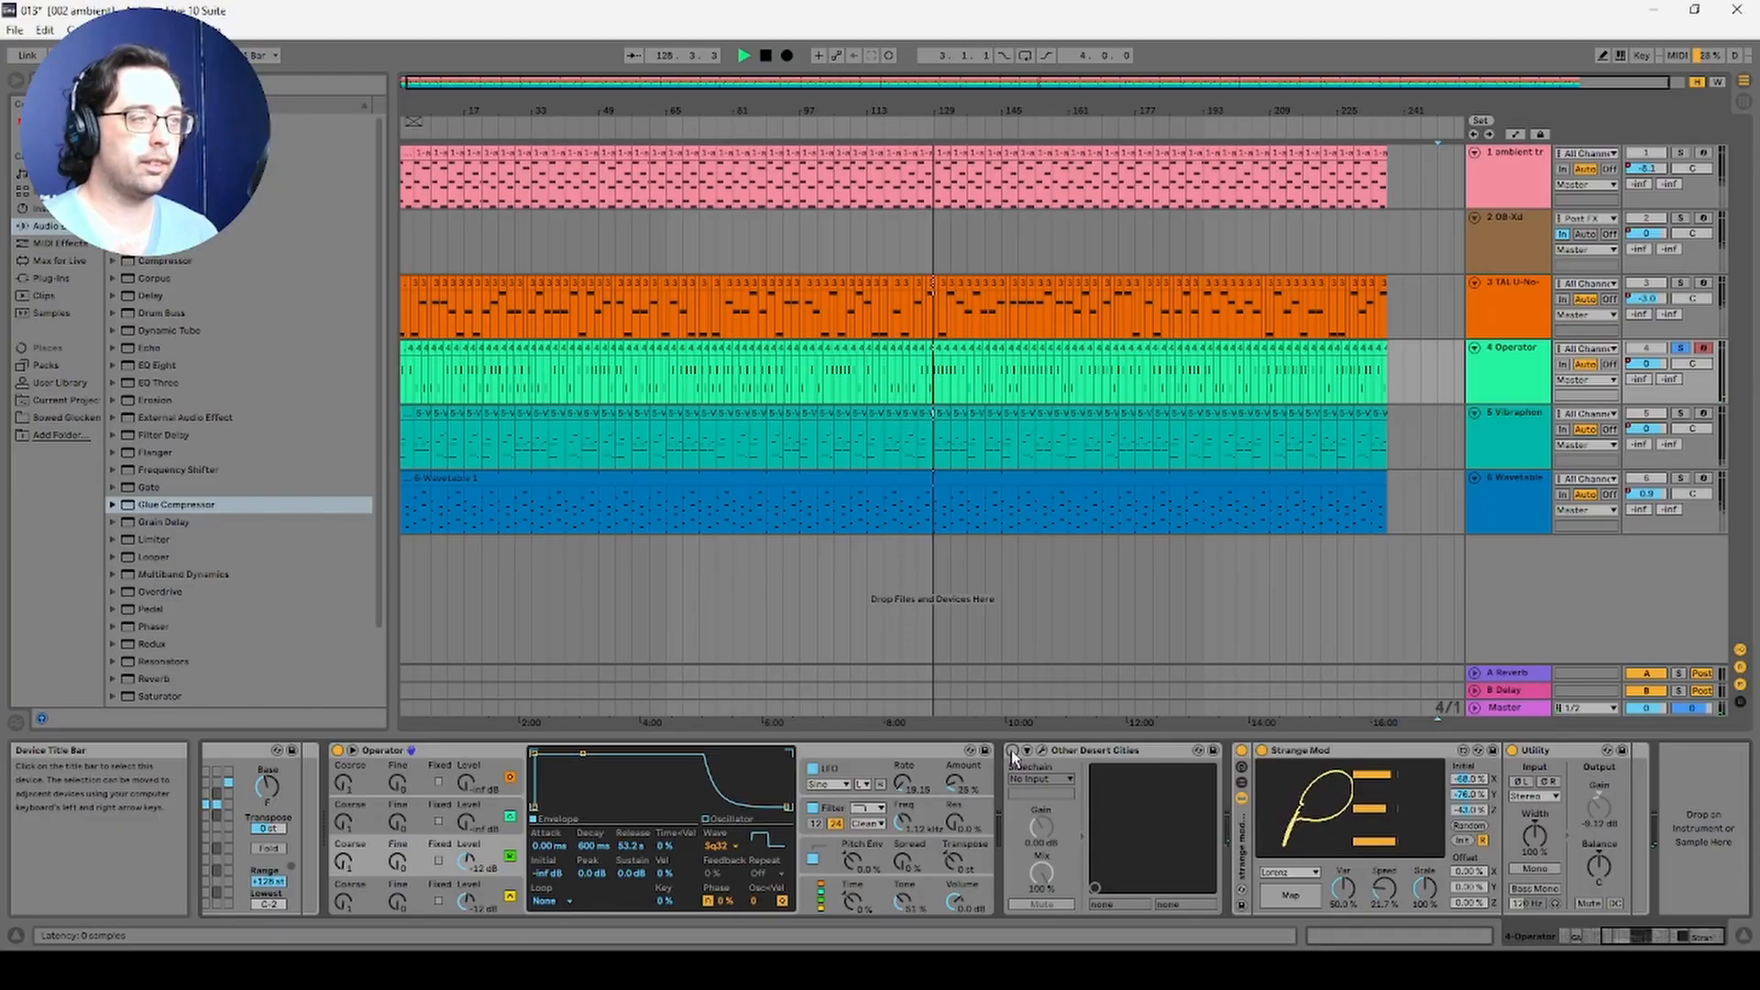
# Step: Reactivate the bypassed Other Desert Cities to compare the sound, and review its Time 1 and Time 2 settings before closing its window
pyautogui.click(1012, 752)
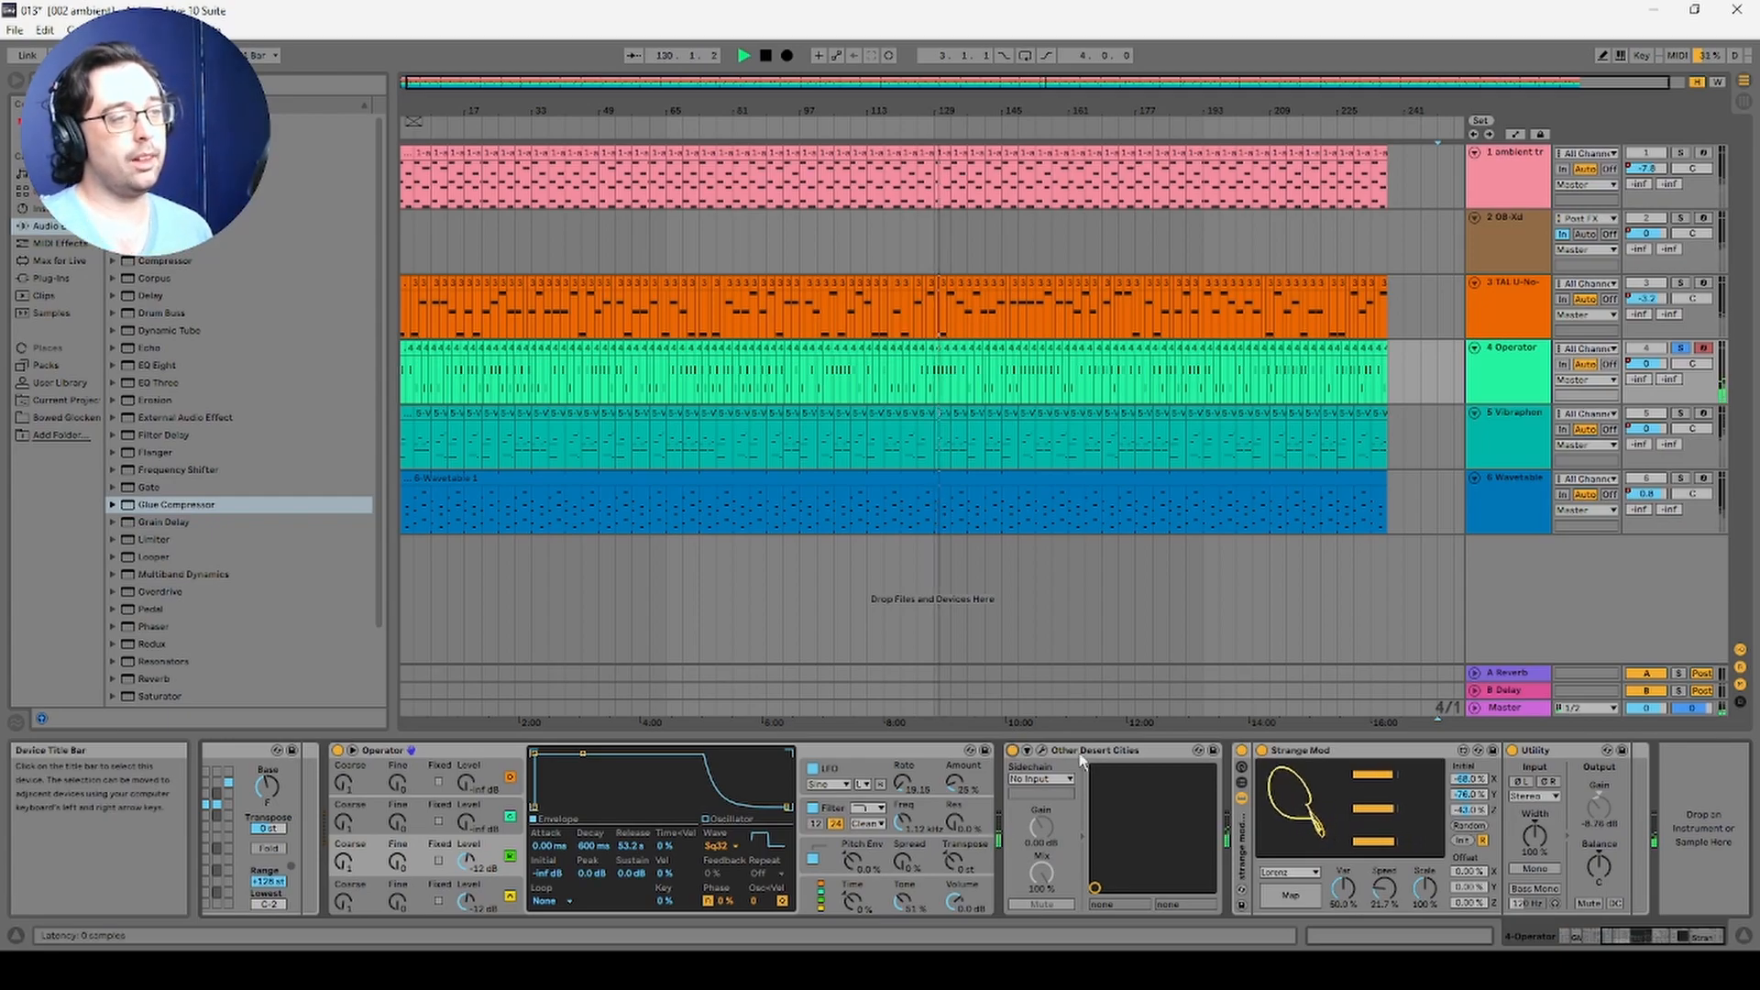
pyautogui.click(1042, 750)
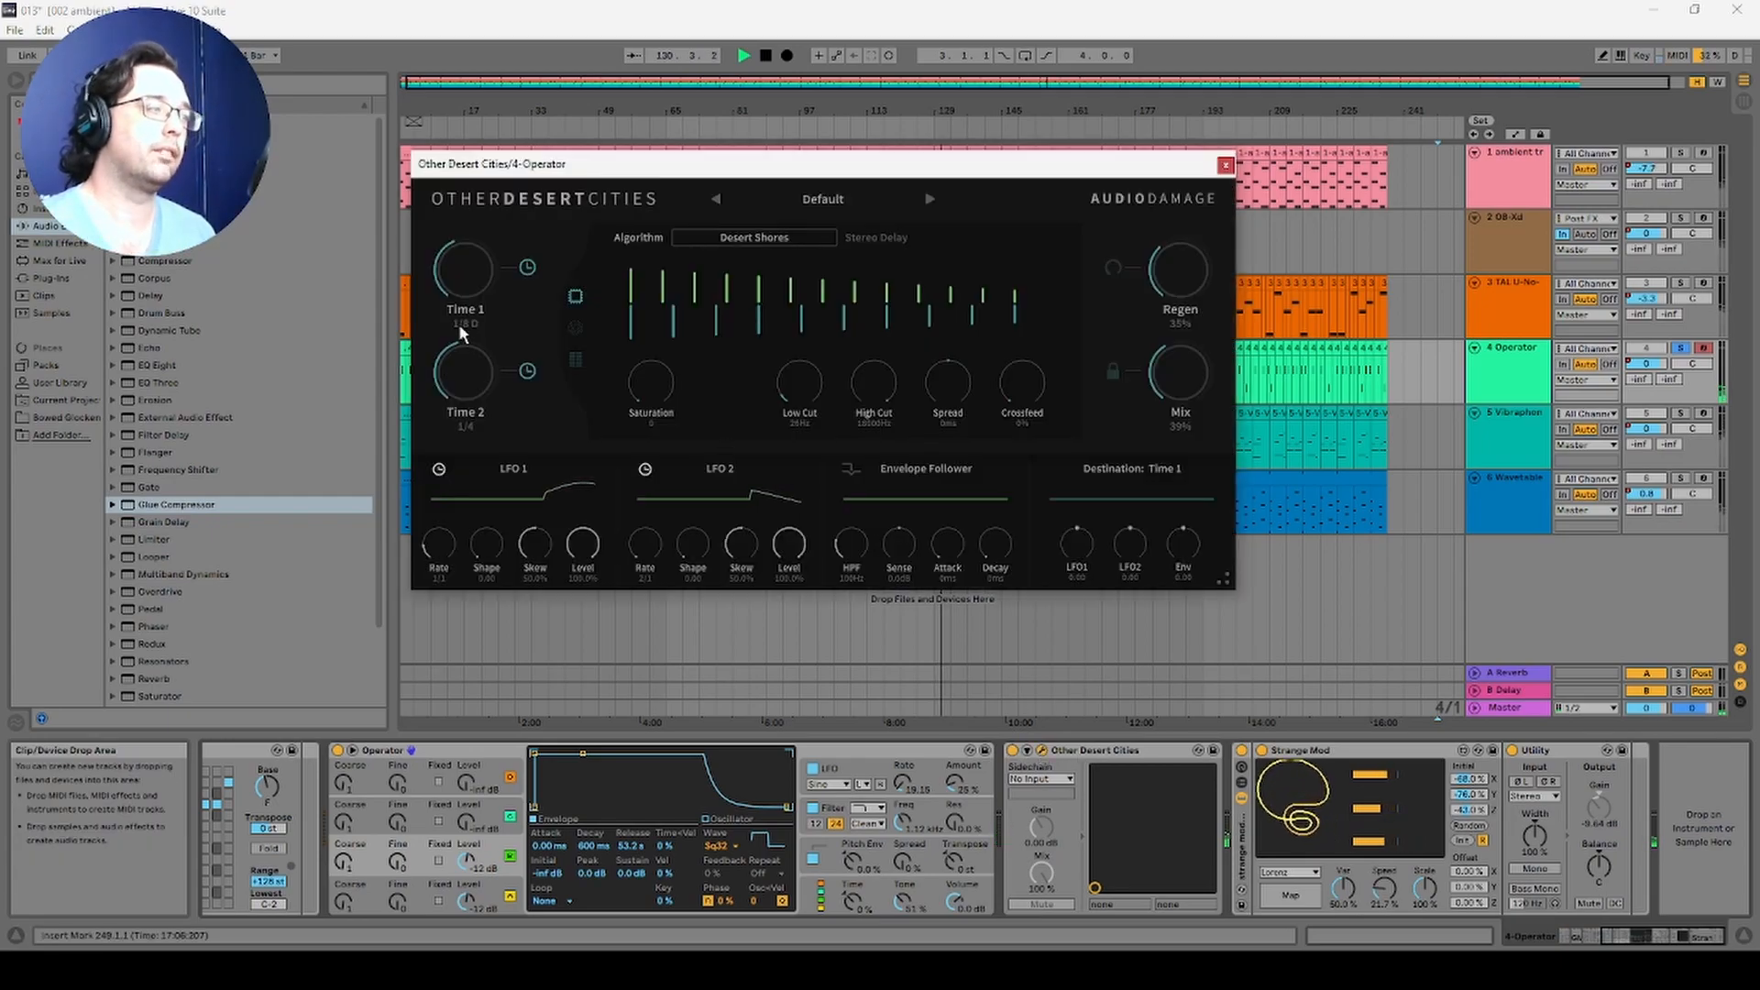
pyautogui.click(1226, 166)
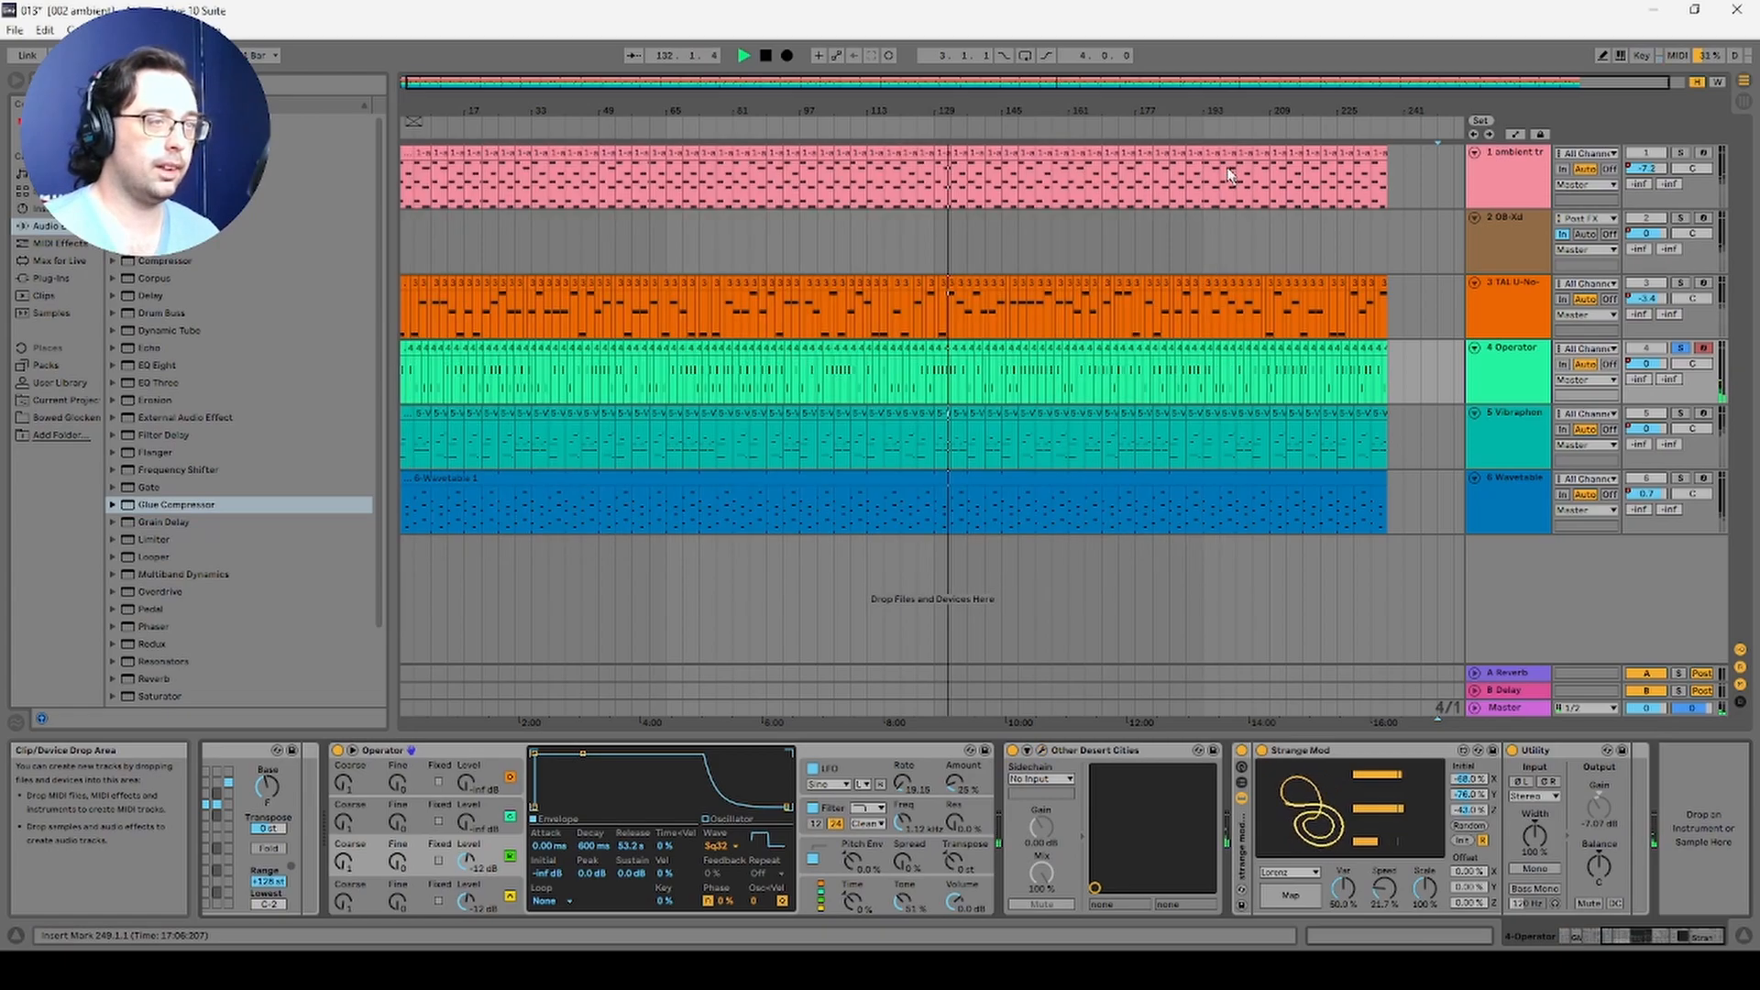
# Step: Move the solo from Operator to the Vibraphone track, restart playback from an earlier bar, and show the track's full device chain
pyautogui.click(1504, 417)
pyautogui.click(775, 123)
pyautogui.click(1681, 348)
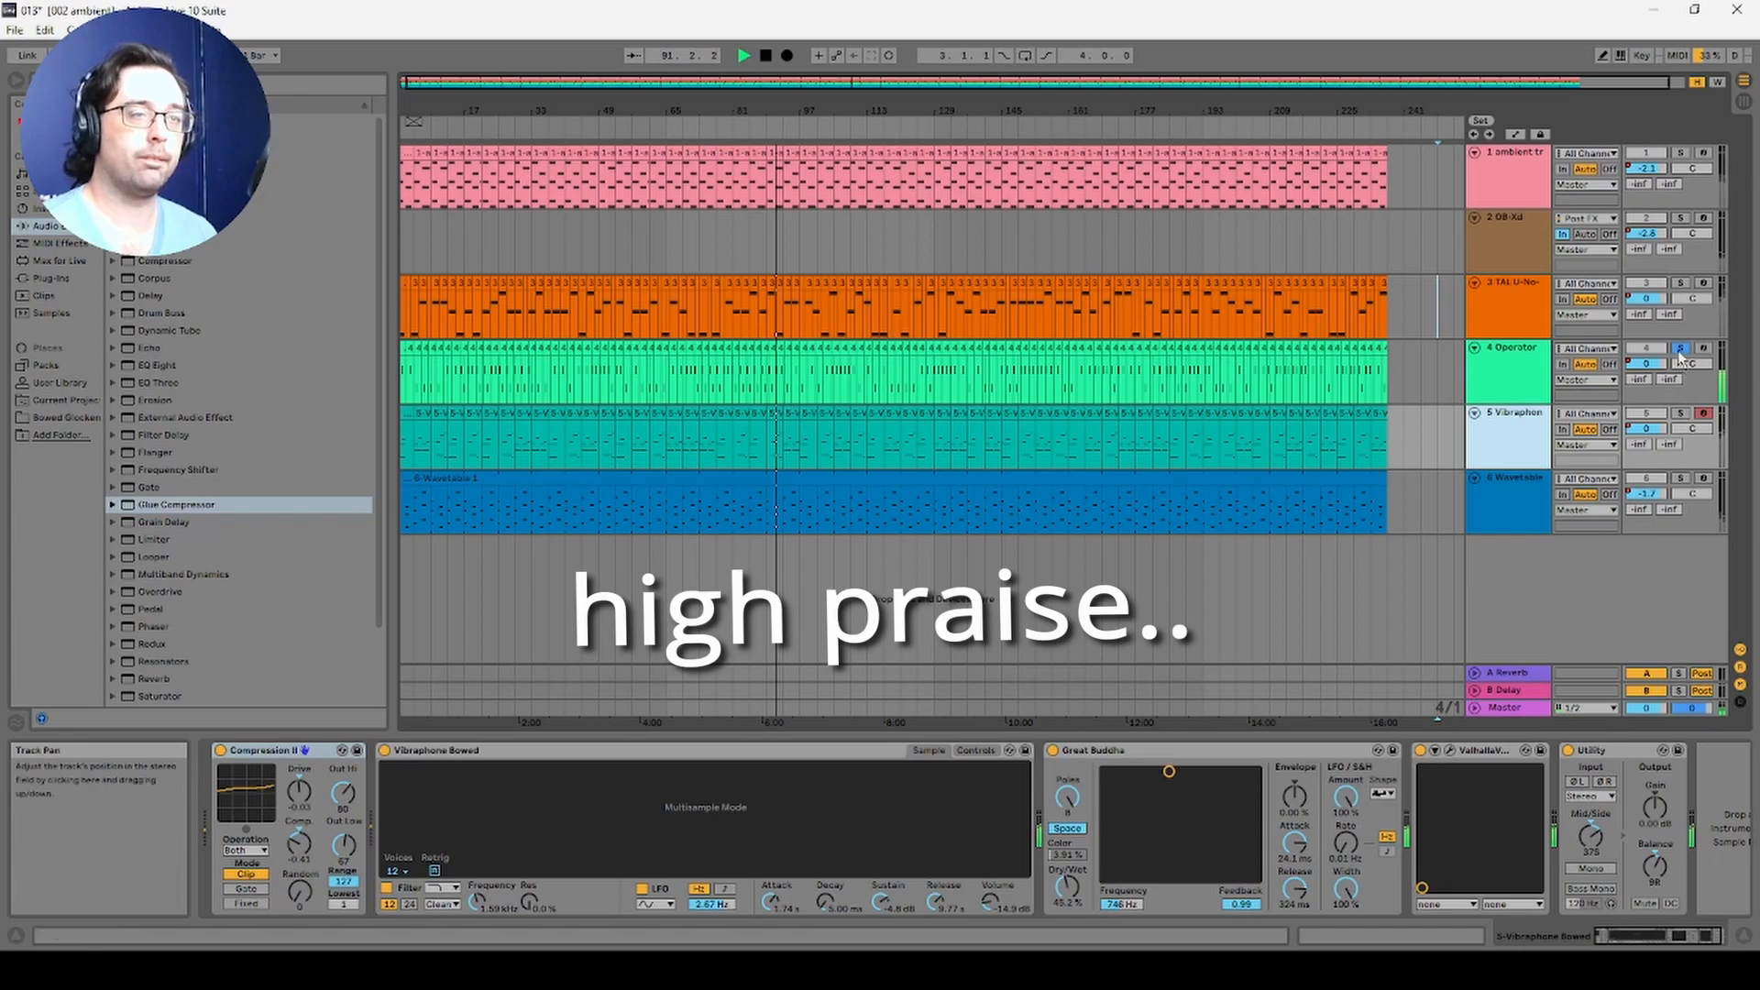
pyautogui.click(1680, 414)
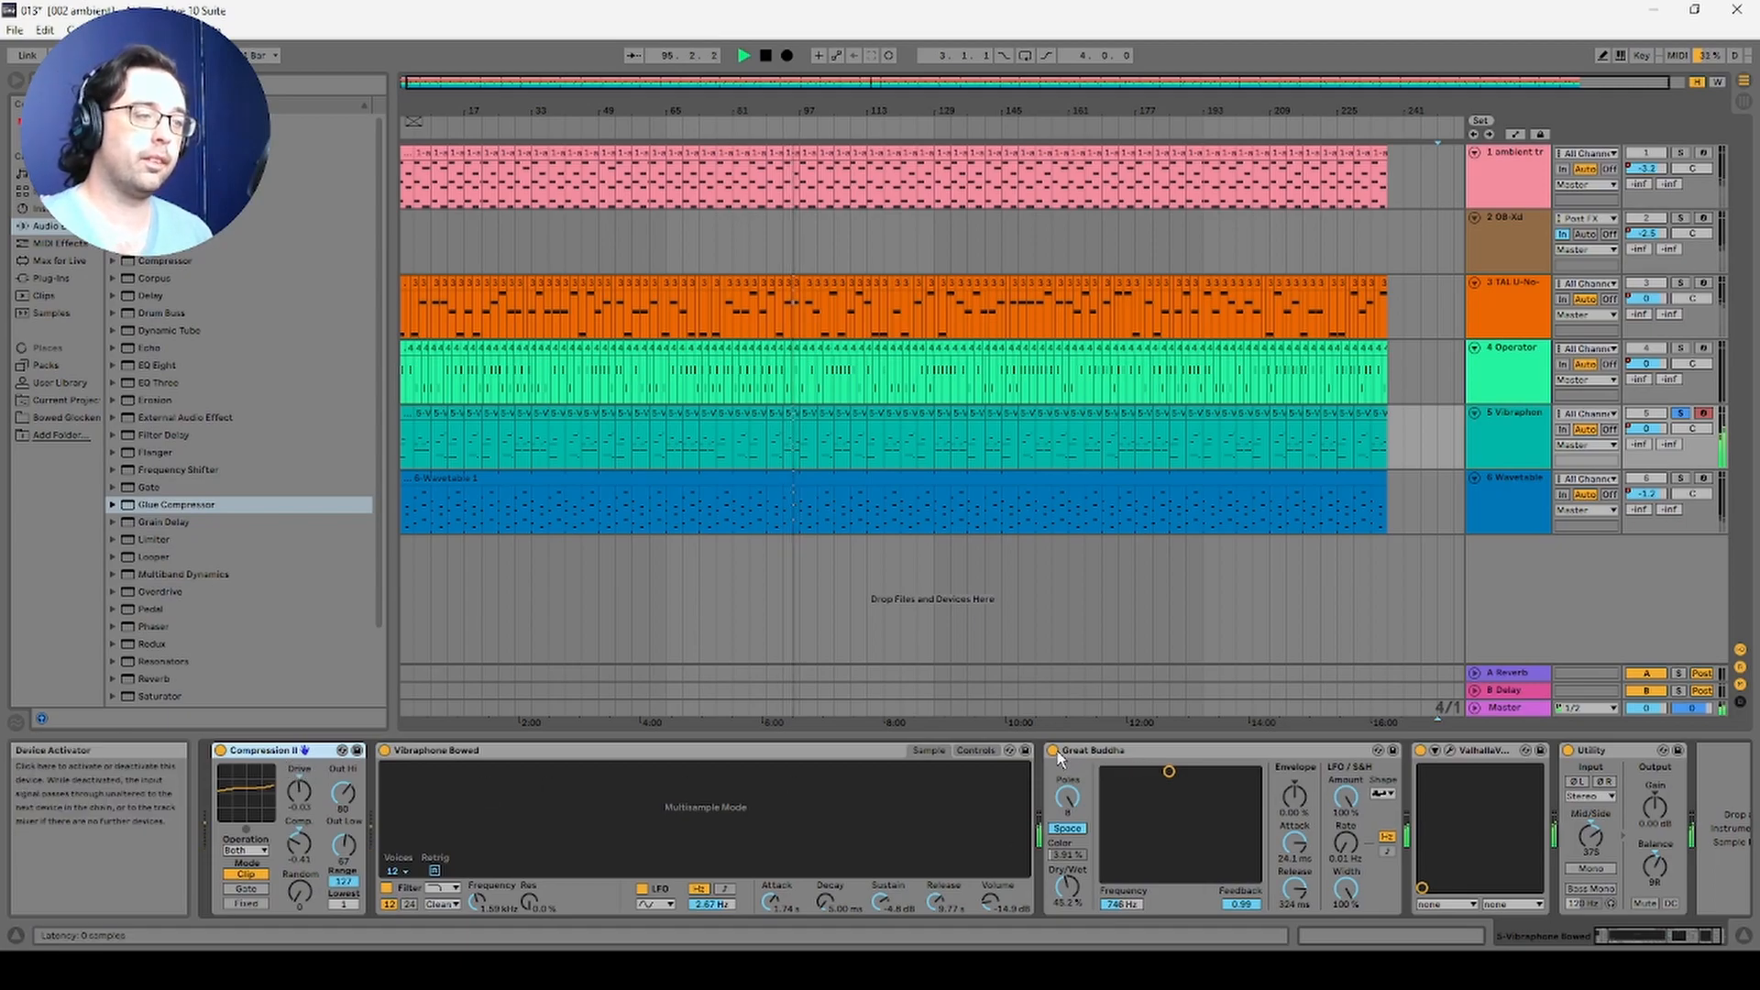
pyautogui.click(1703, 939)
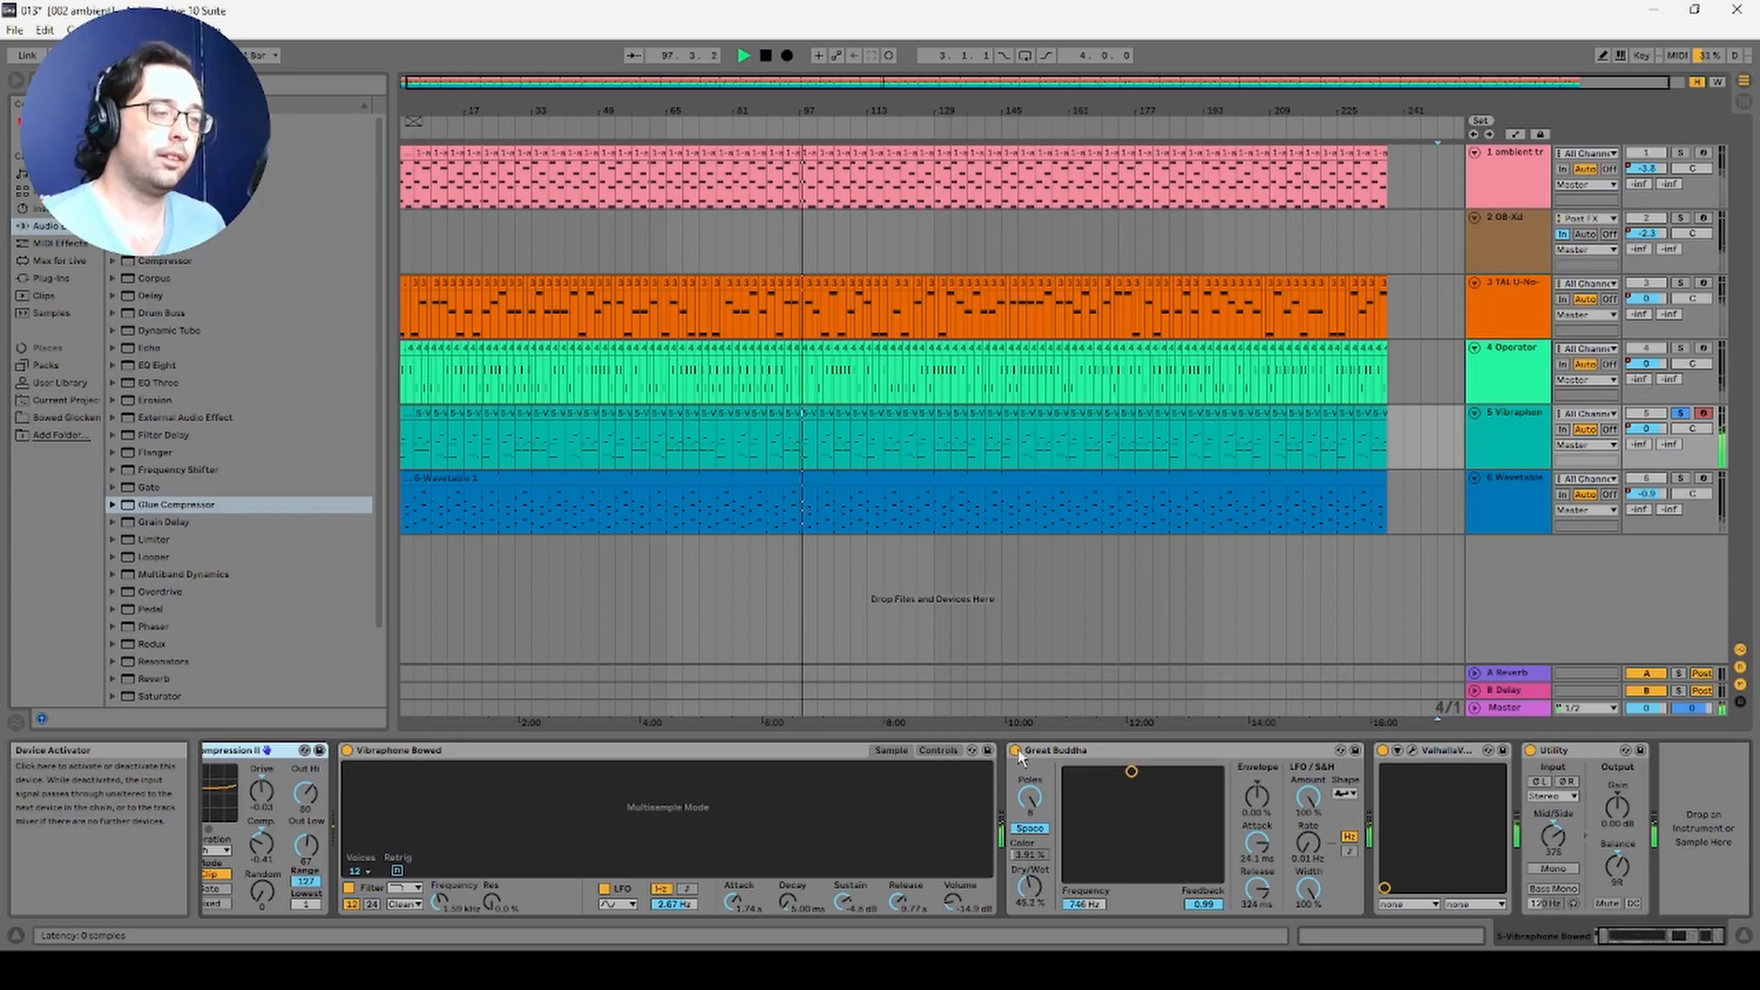
# Step: Bypass Great Buddha and the Valhalla reverb on the Vibraphone track, and briefly view the reverb's plug-in window
pyautogui.click(1116, 750)
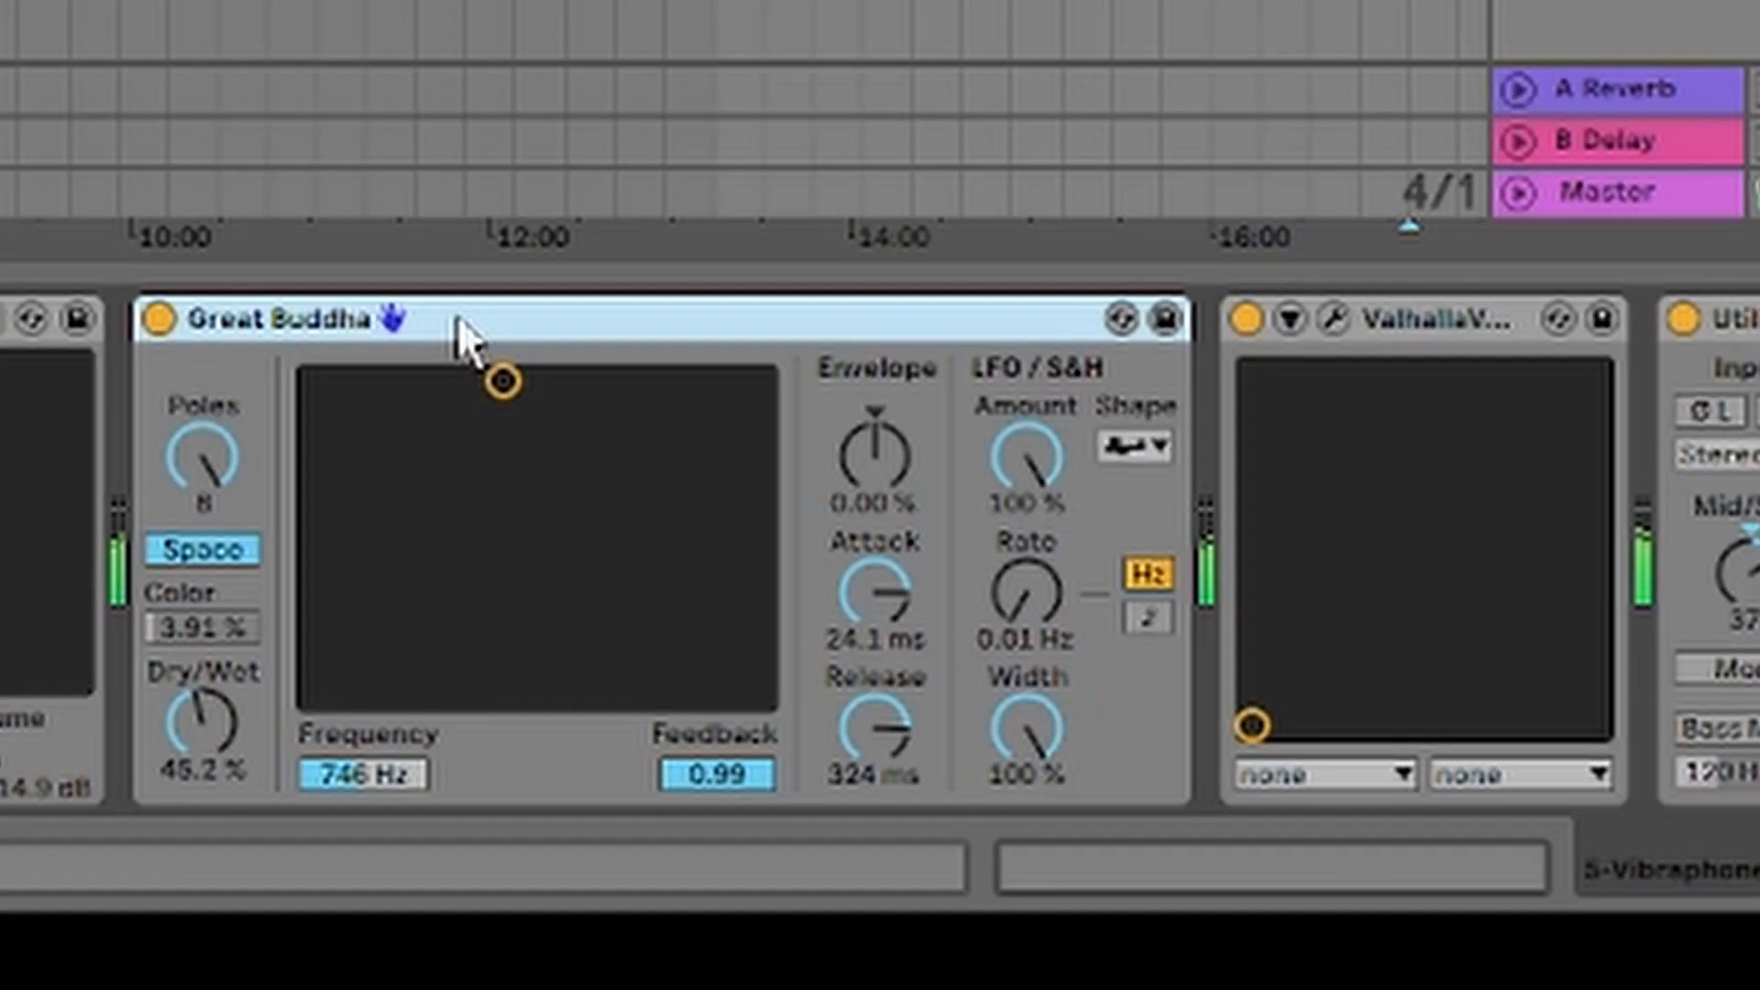
pyautogui.click(165, 327)
pyautogui.click(1246, 320)
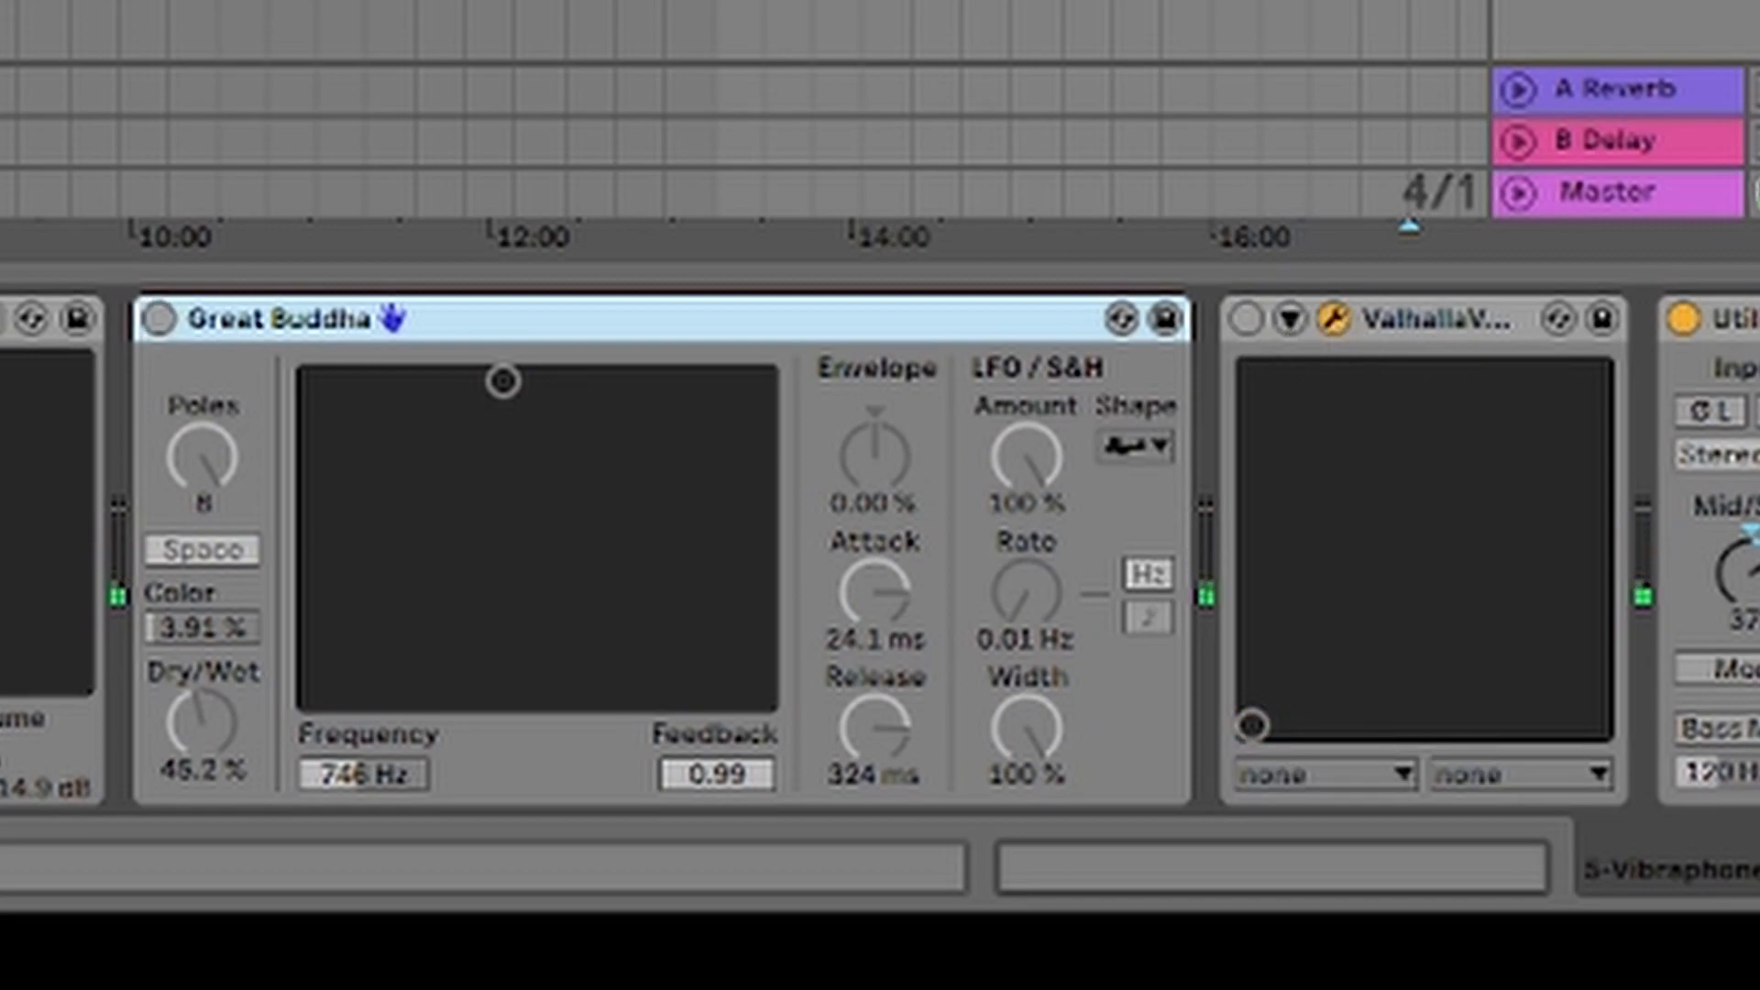
pyautogui.click(1334, 319)
pyautogui.click(1391, 192)
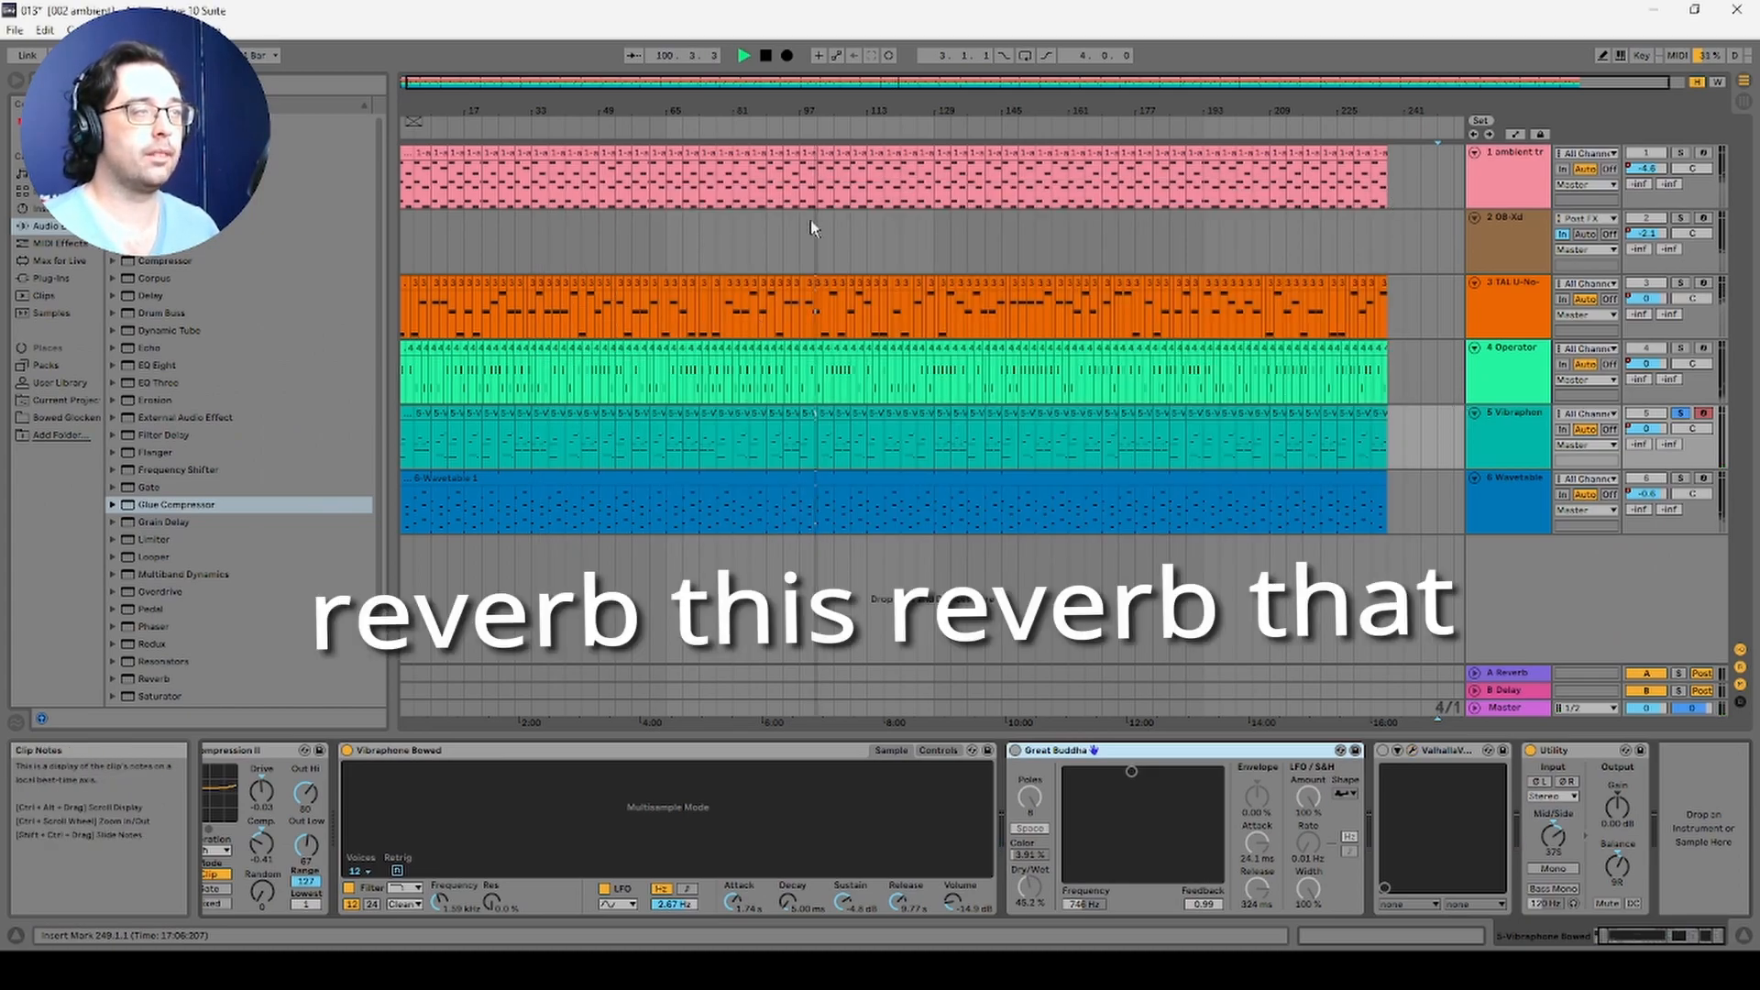
# Step: Reactivate Great Buddha and the Valhalla reverb on the Vibraphone track to compare the sound
pyautogui.moveTo(824, 102); pyautogui.dragTo(810, 139)
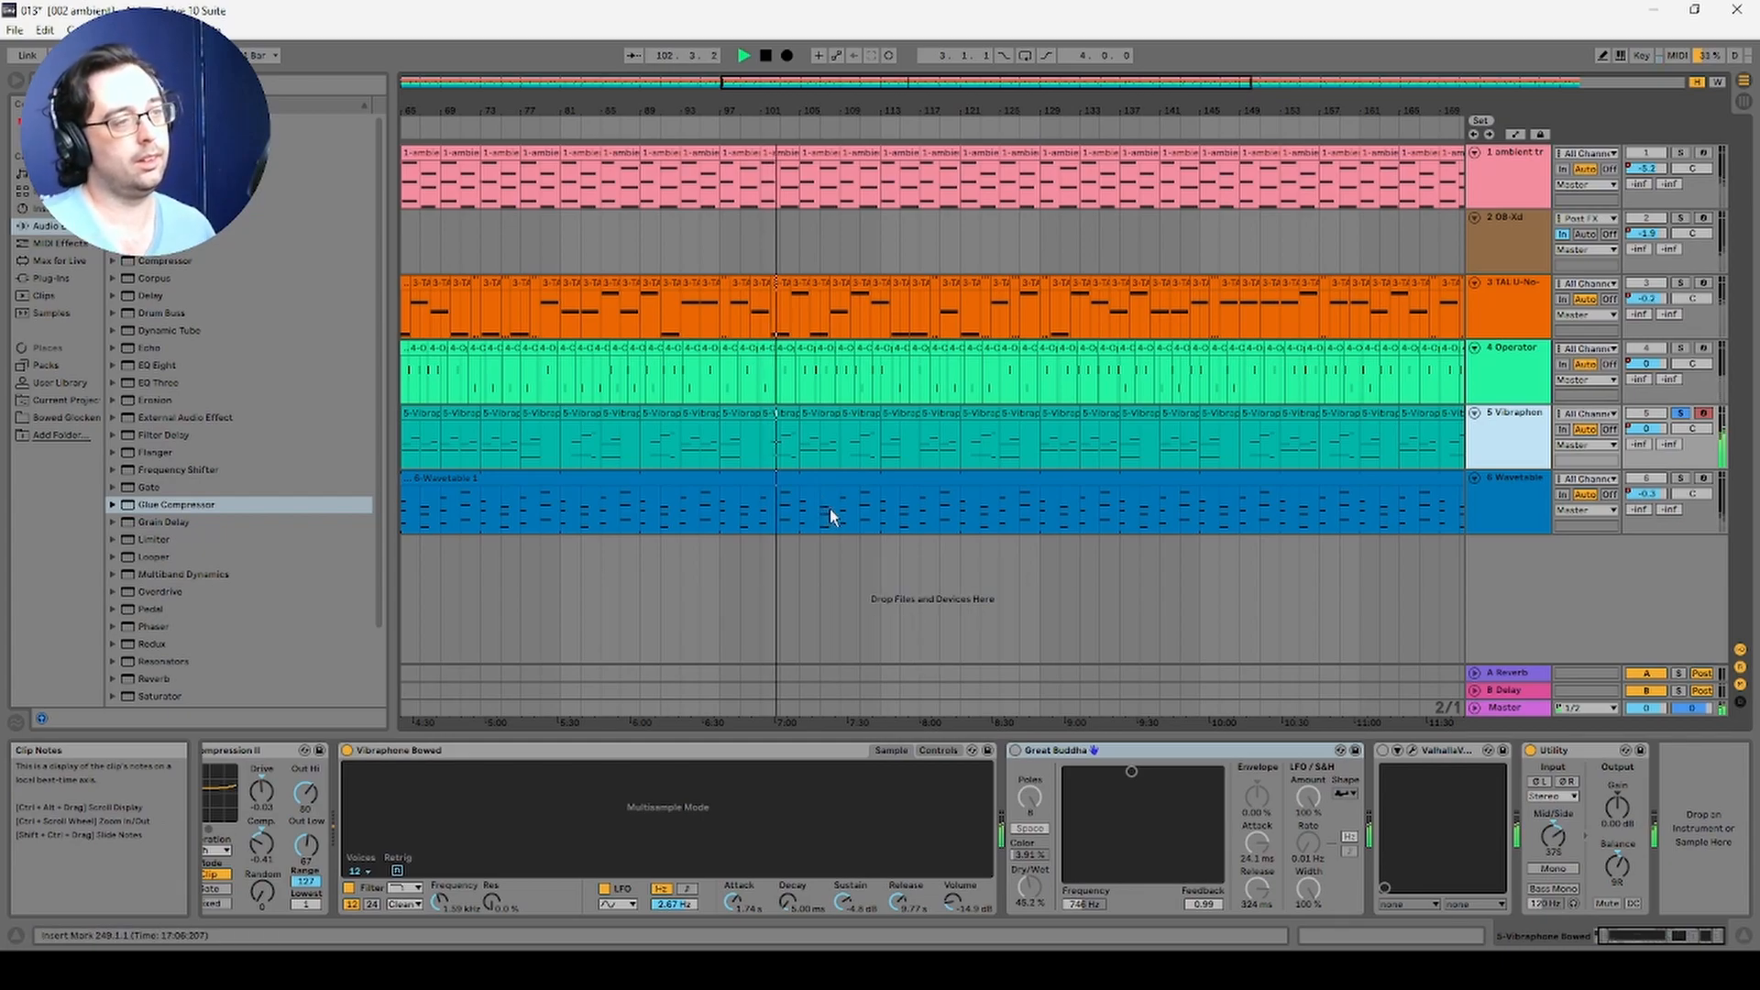
pyautogui.click(1015, 751)
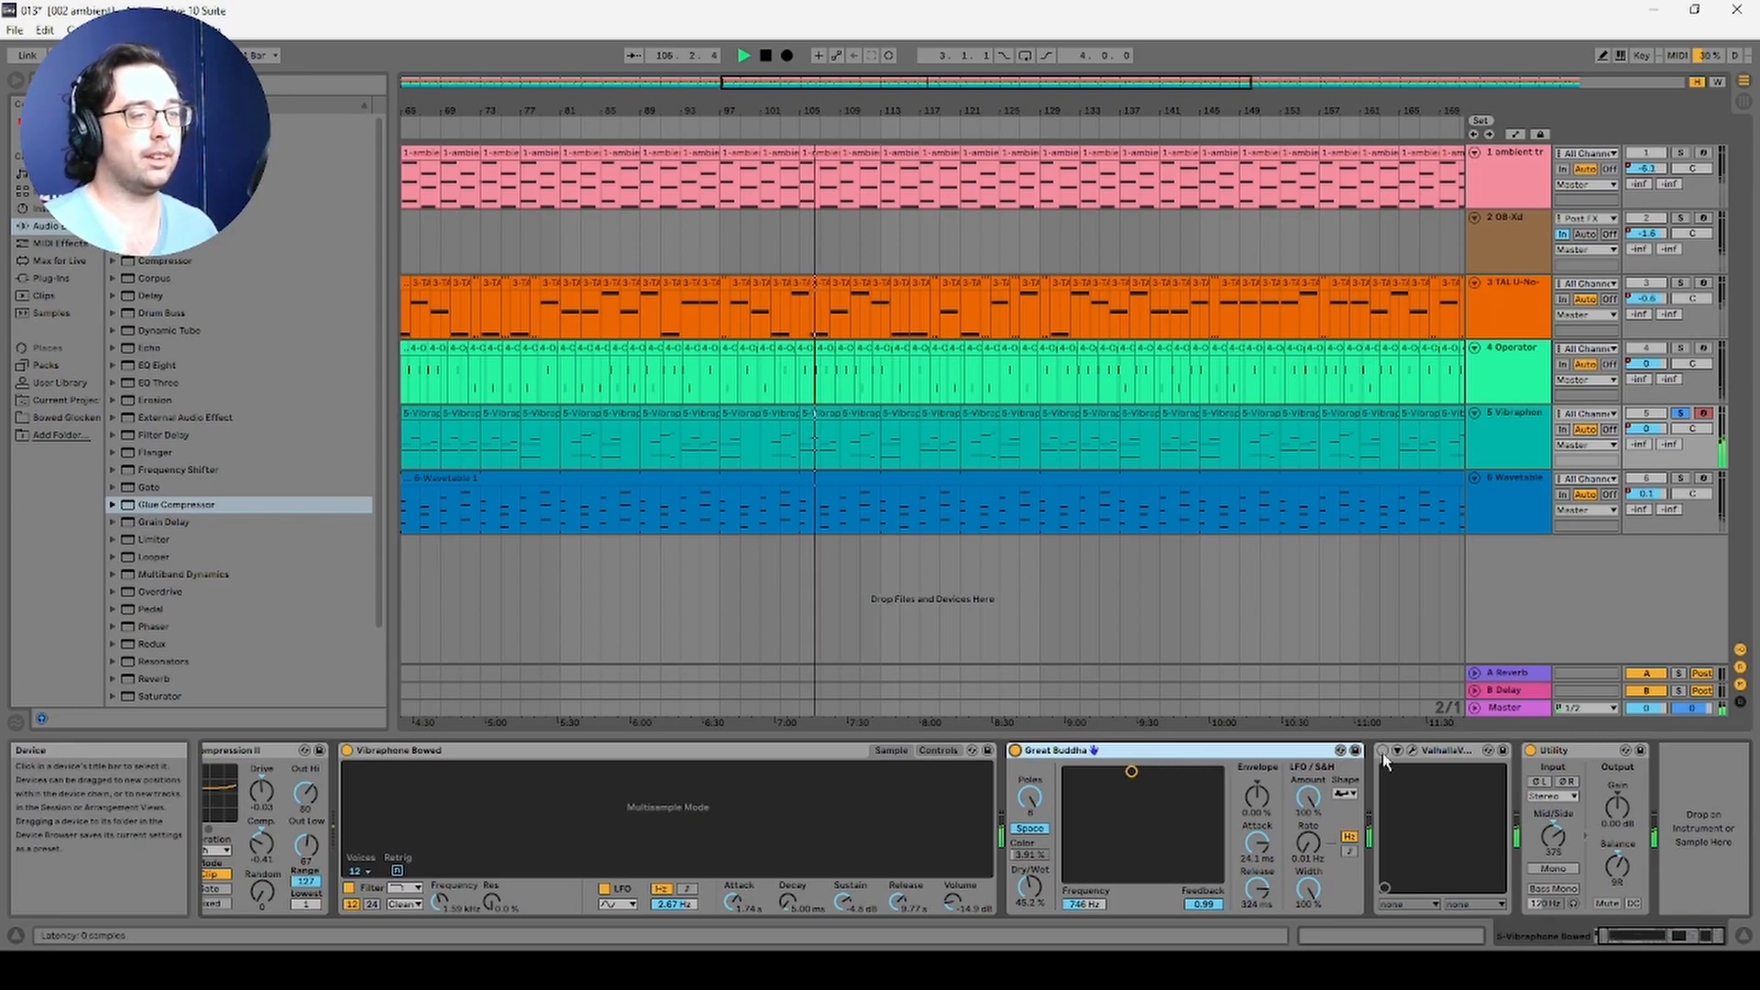
pyautogui.click(1441, 754)
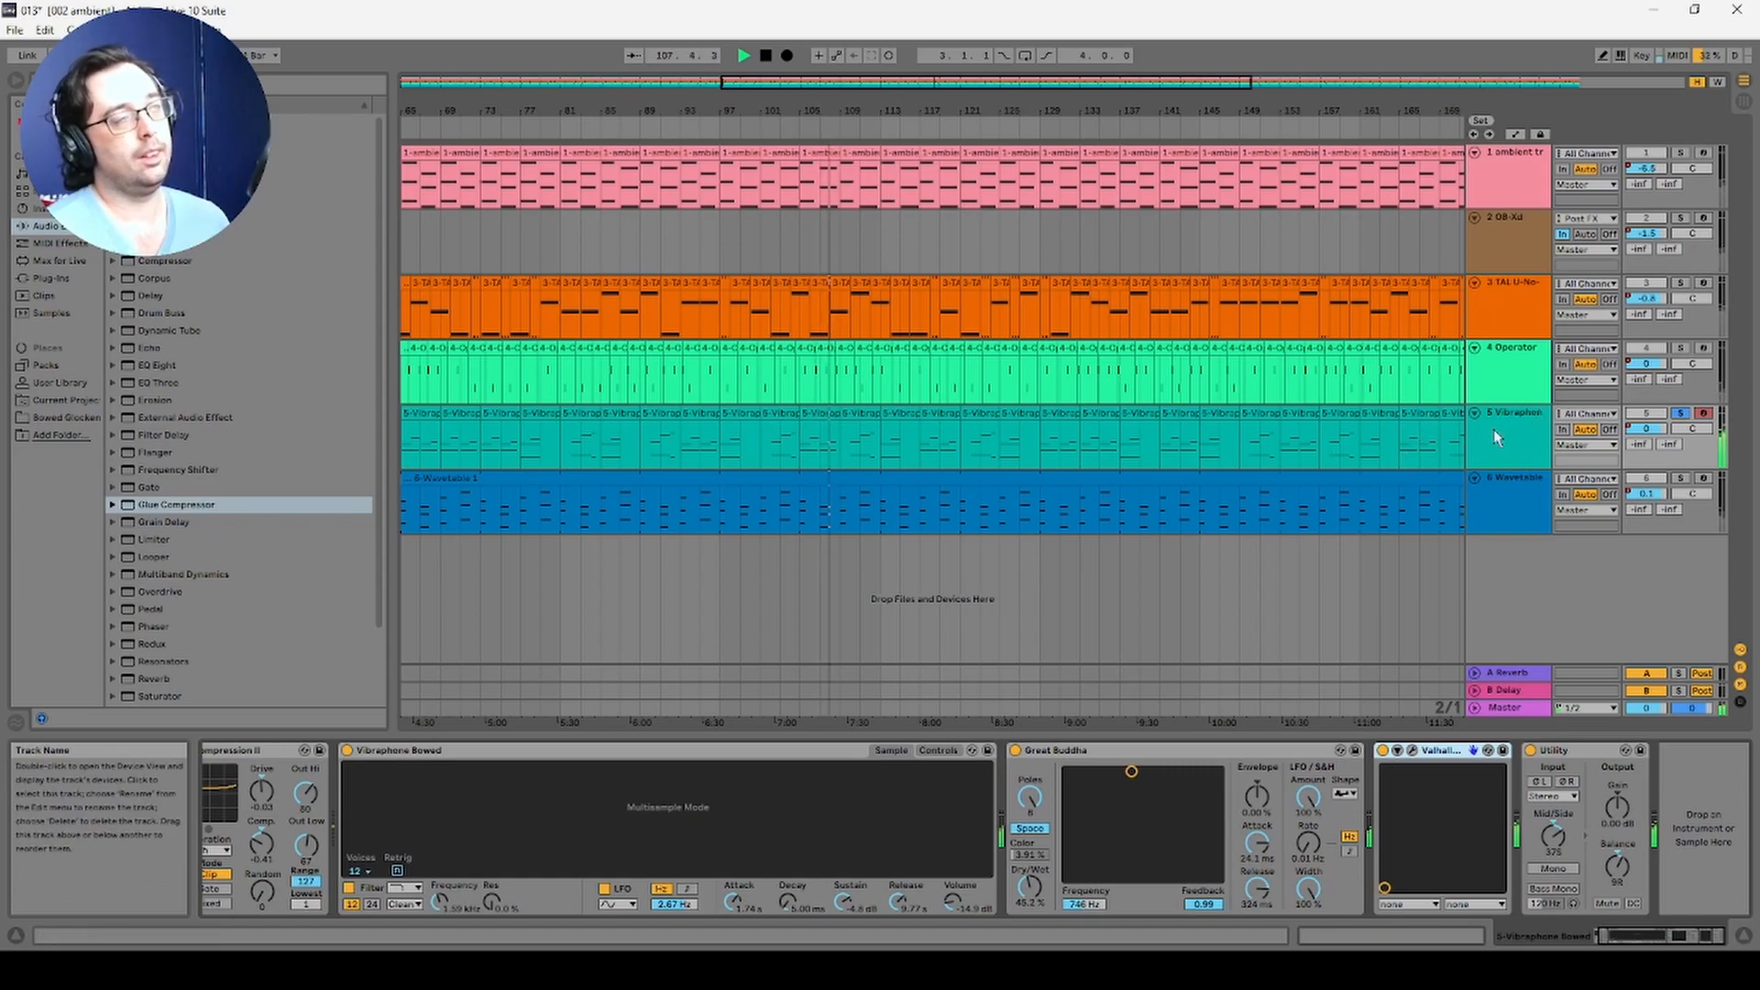
# Step: Move the solo from Vibraphone to the Wavetable track and review Wavetable's Matrix, MIDI and Mod Sources pages and its Osc 1 position
pyautogui.click(1682, 417)
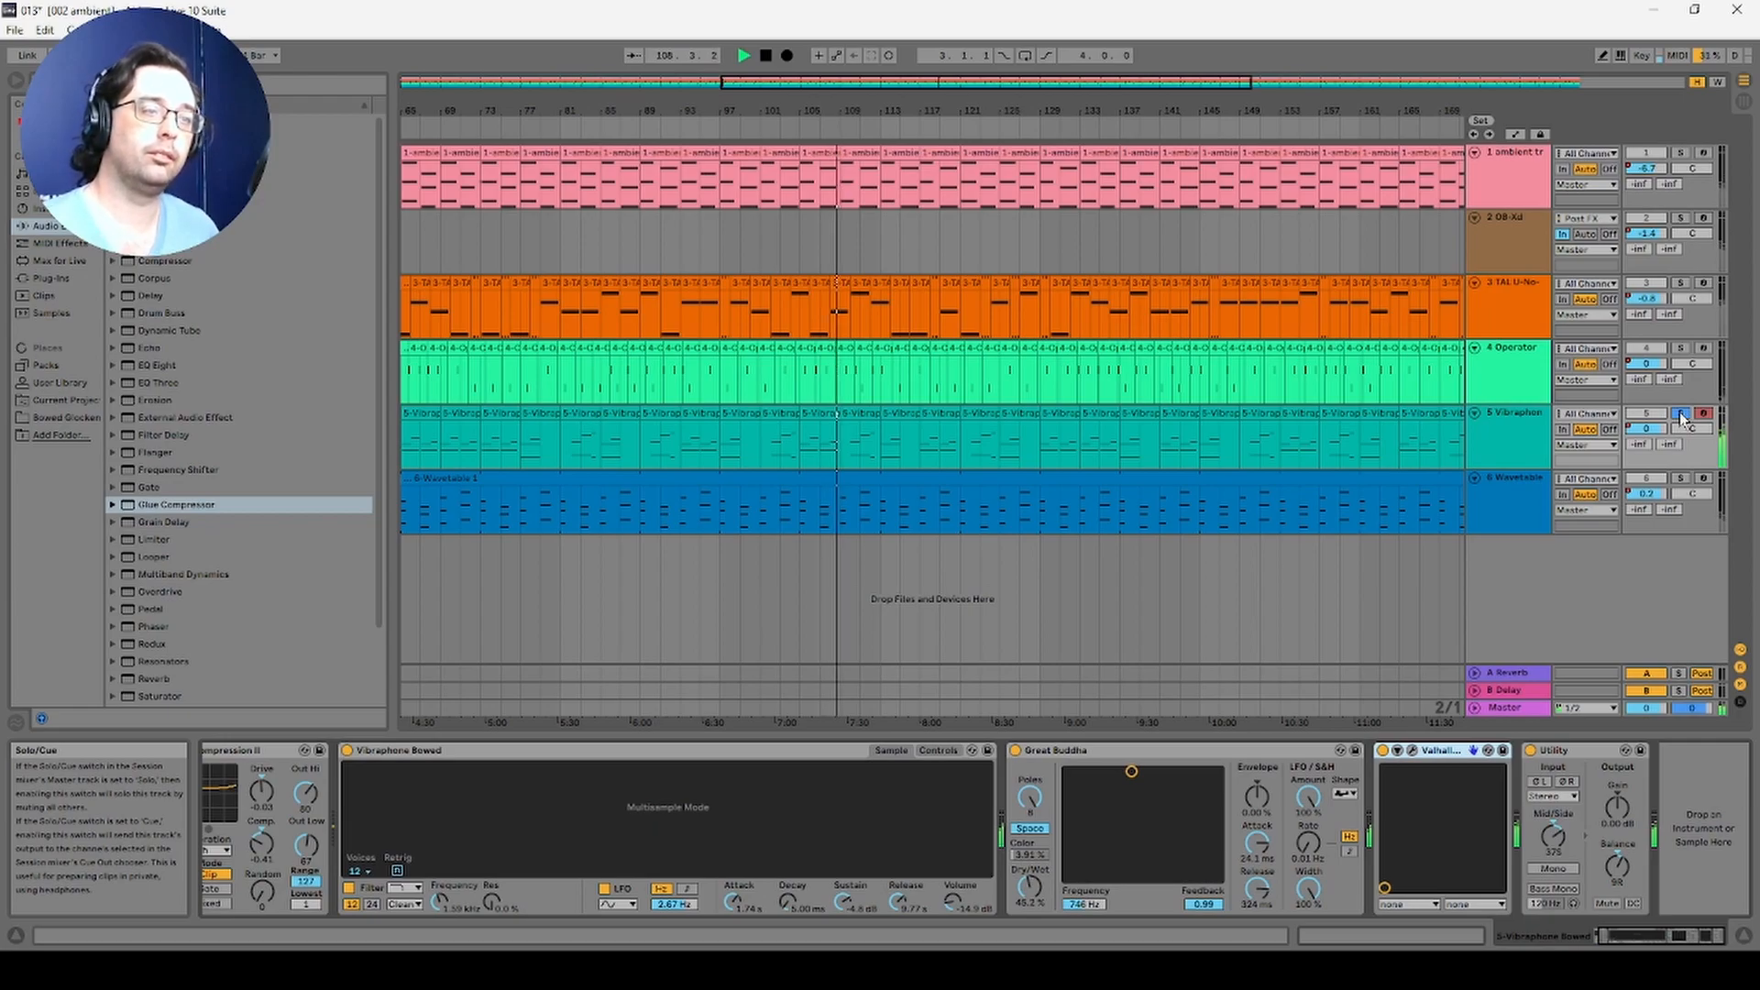
pyautogui.click(1683, 480)
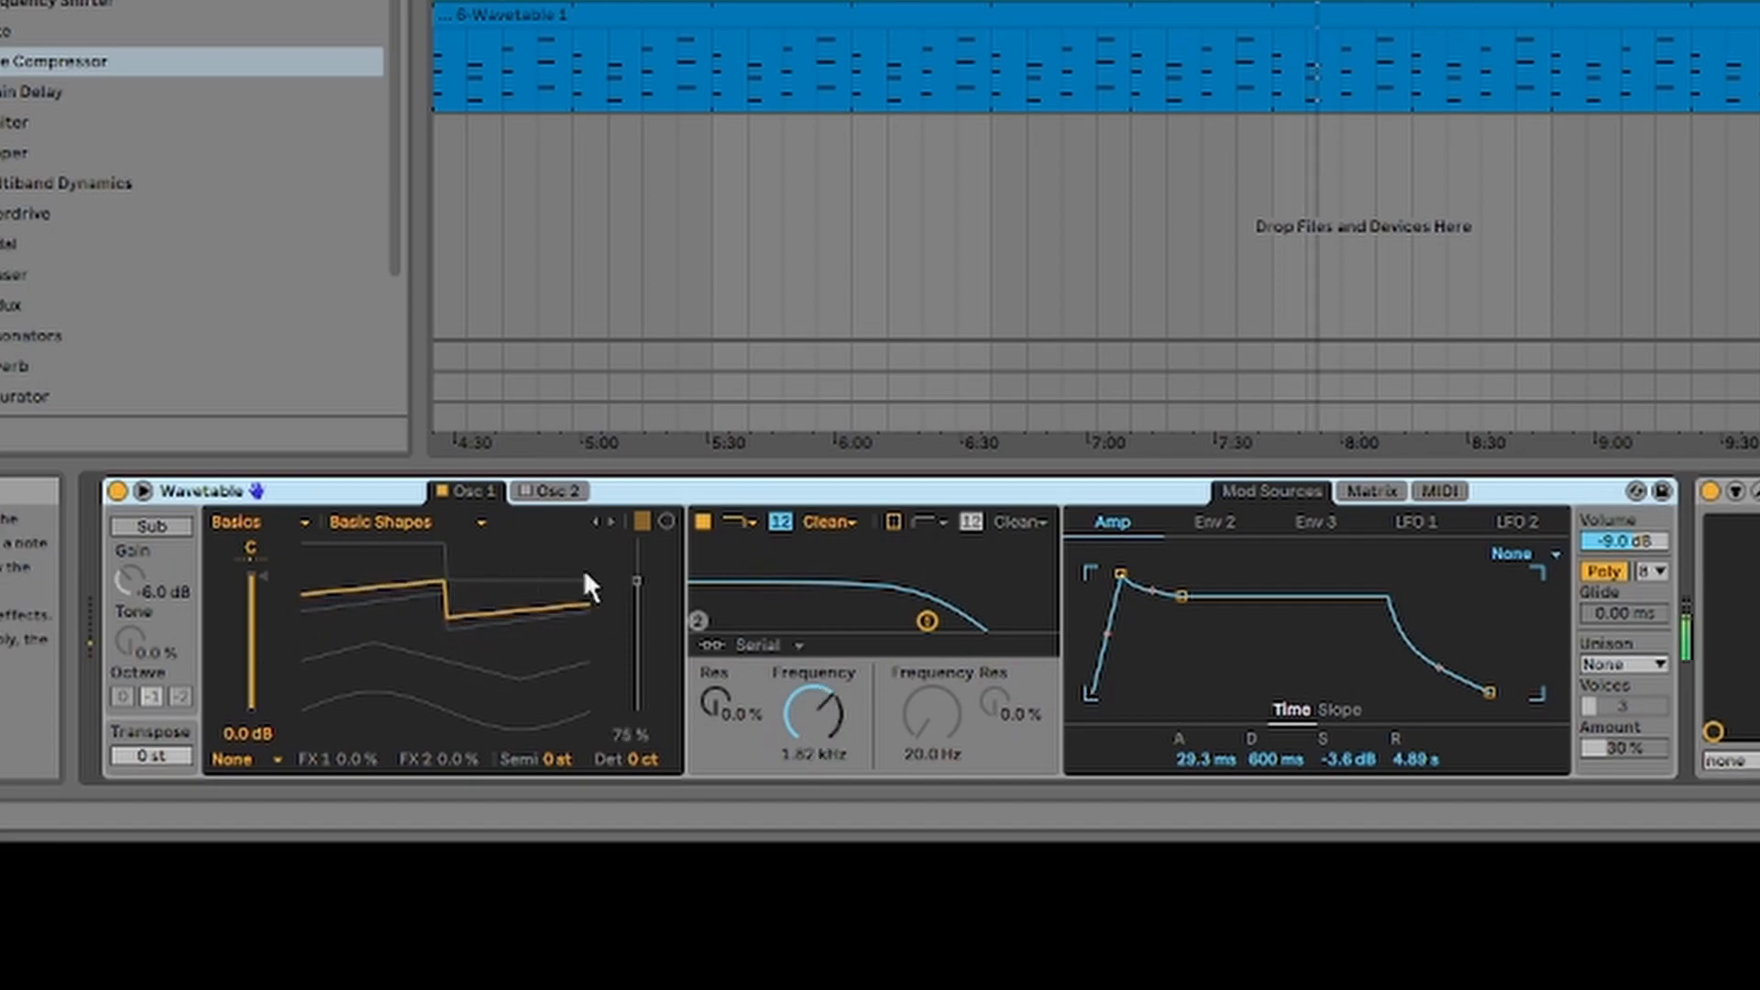
pyautogui.click(1389, 491)
pyautogui.click(1430, 490)
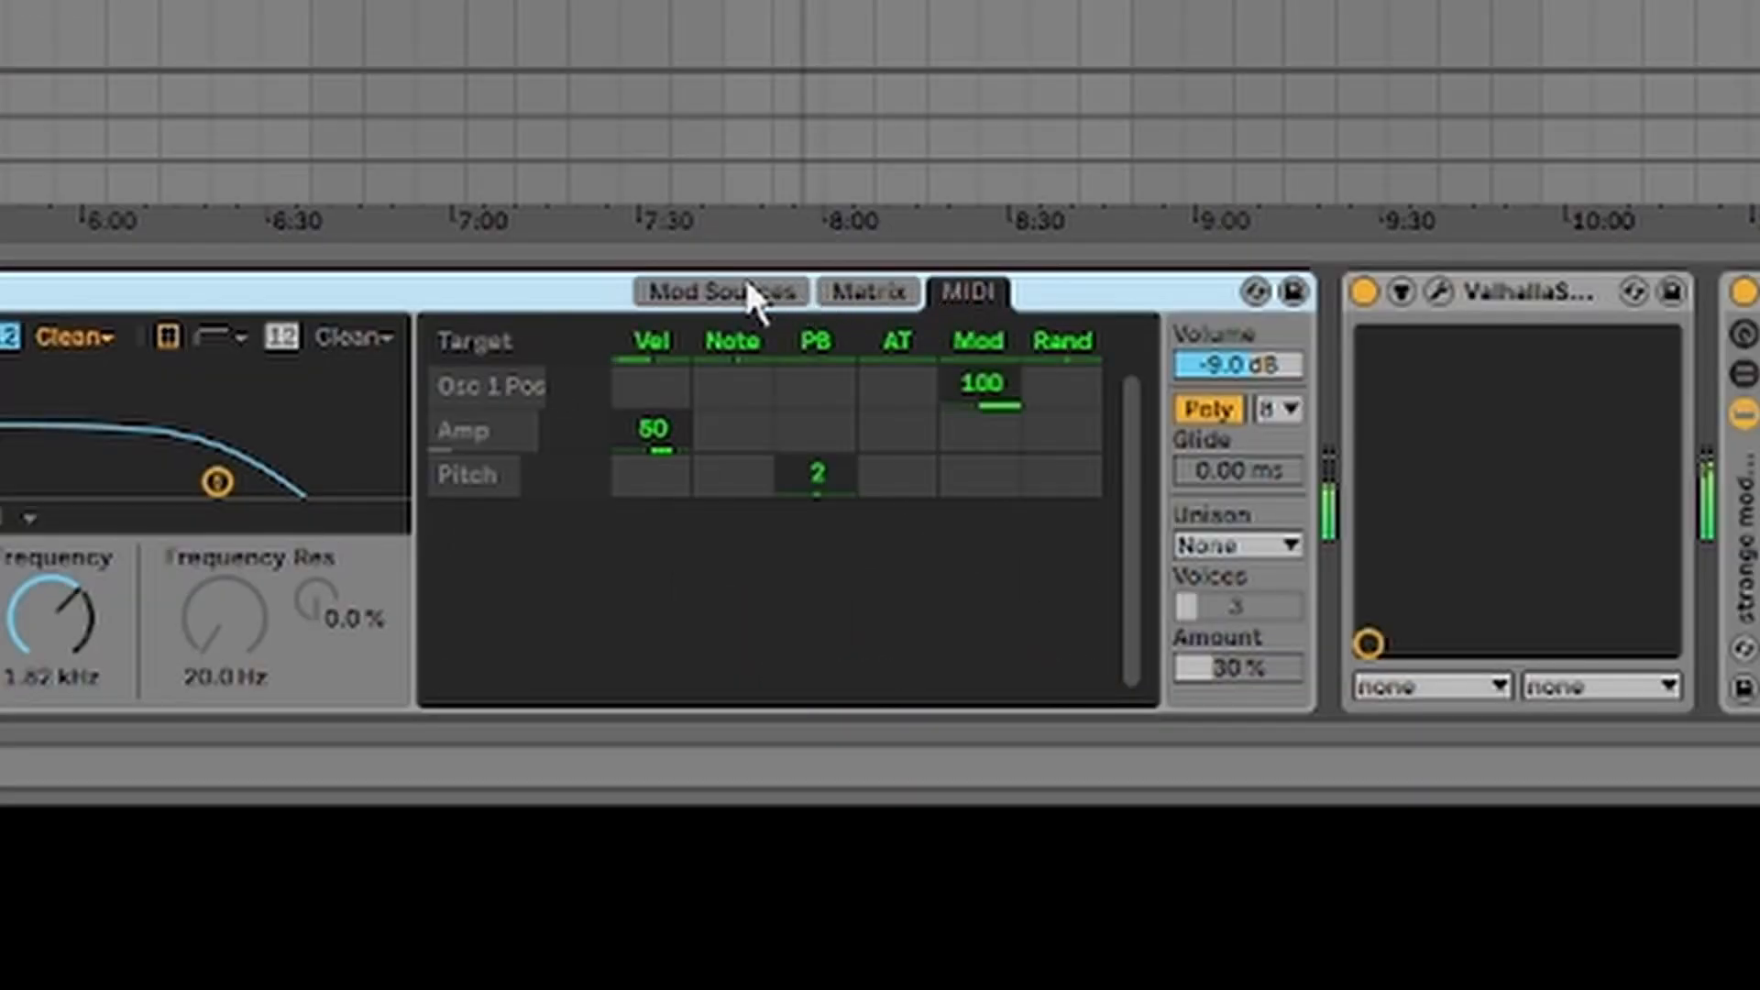
pyautogui.click(1288, 490)
pyautogui.click(880, 480)
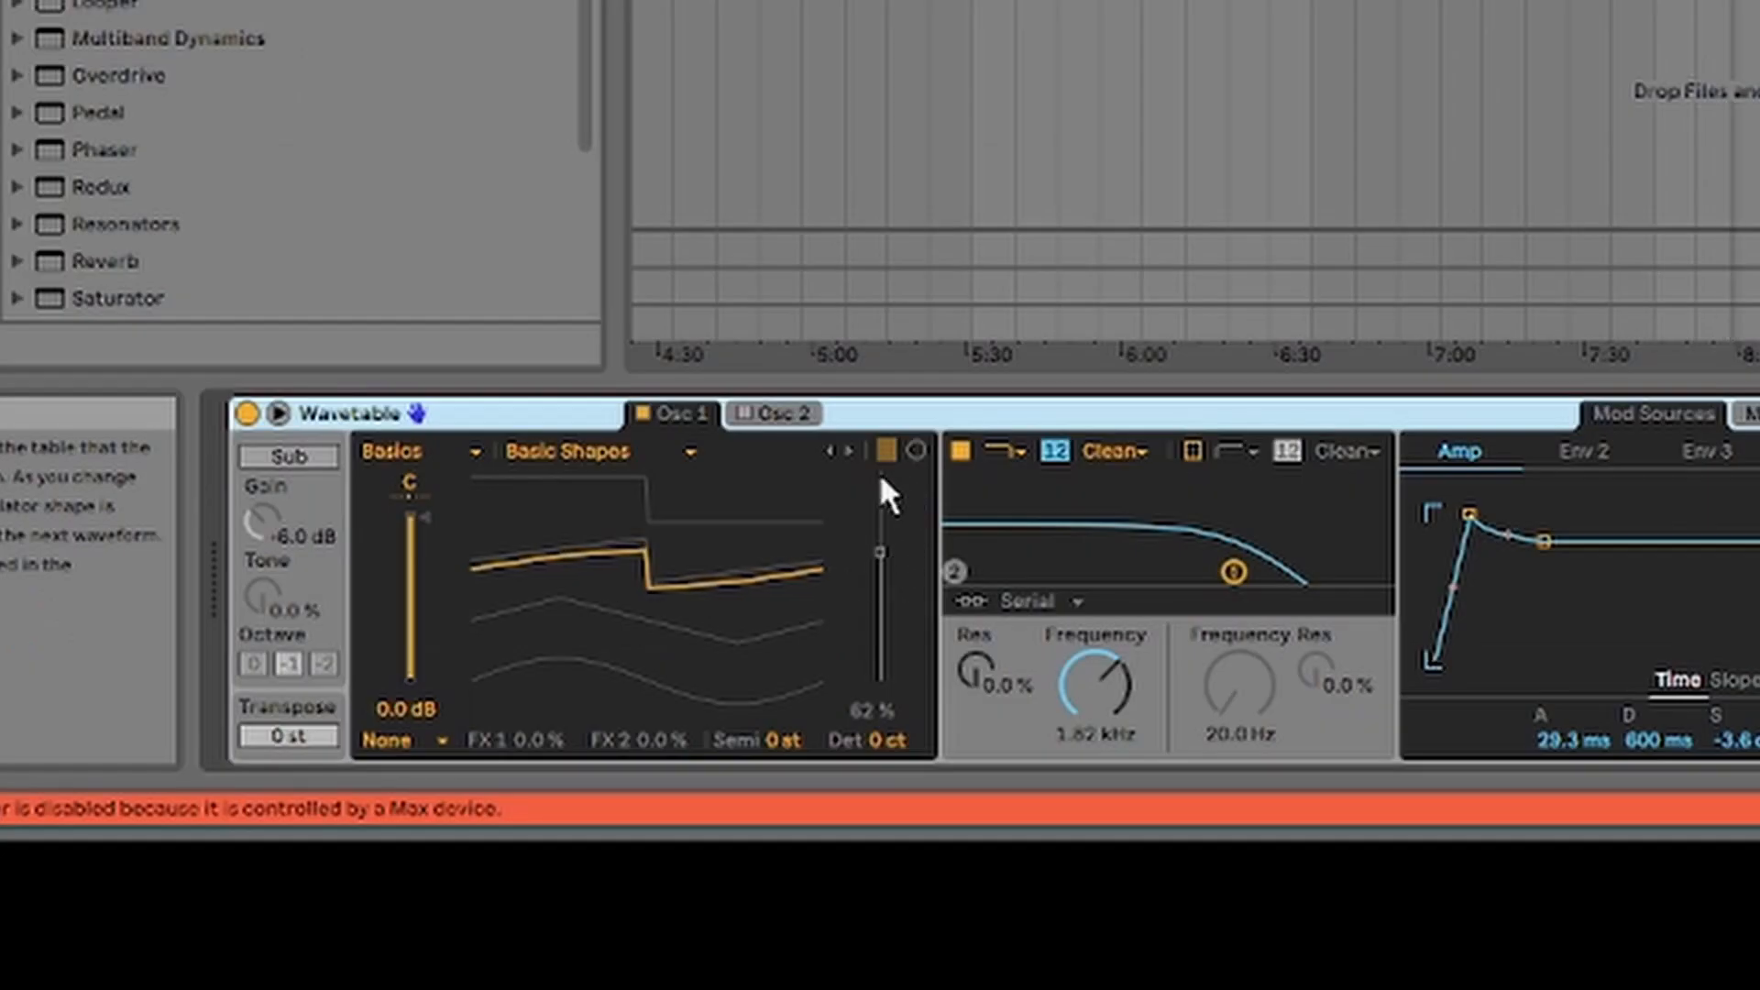
pyautogui.click(881, 558)
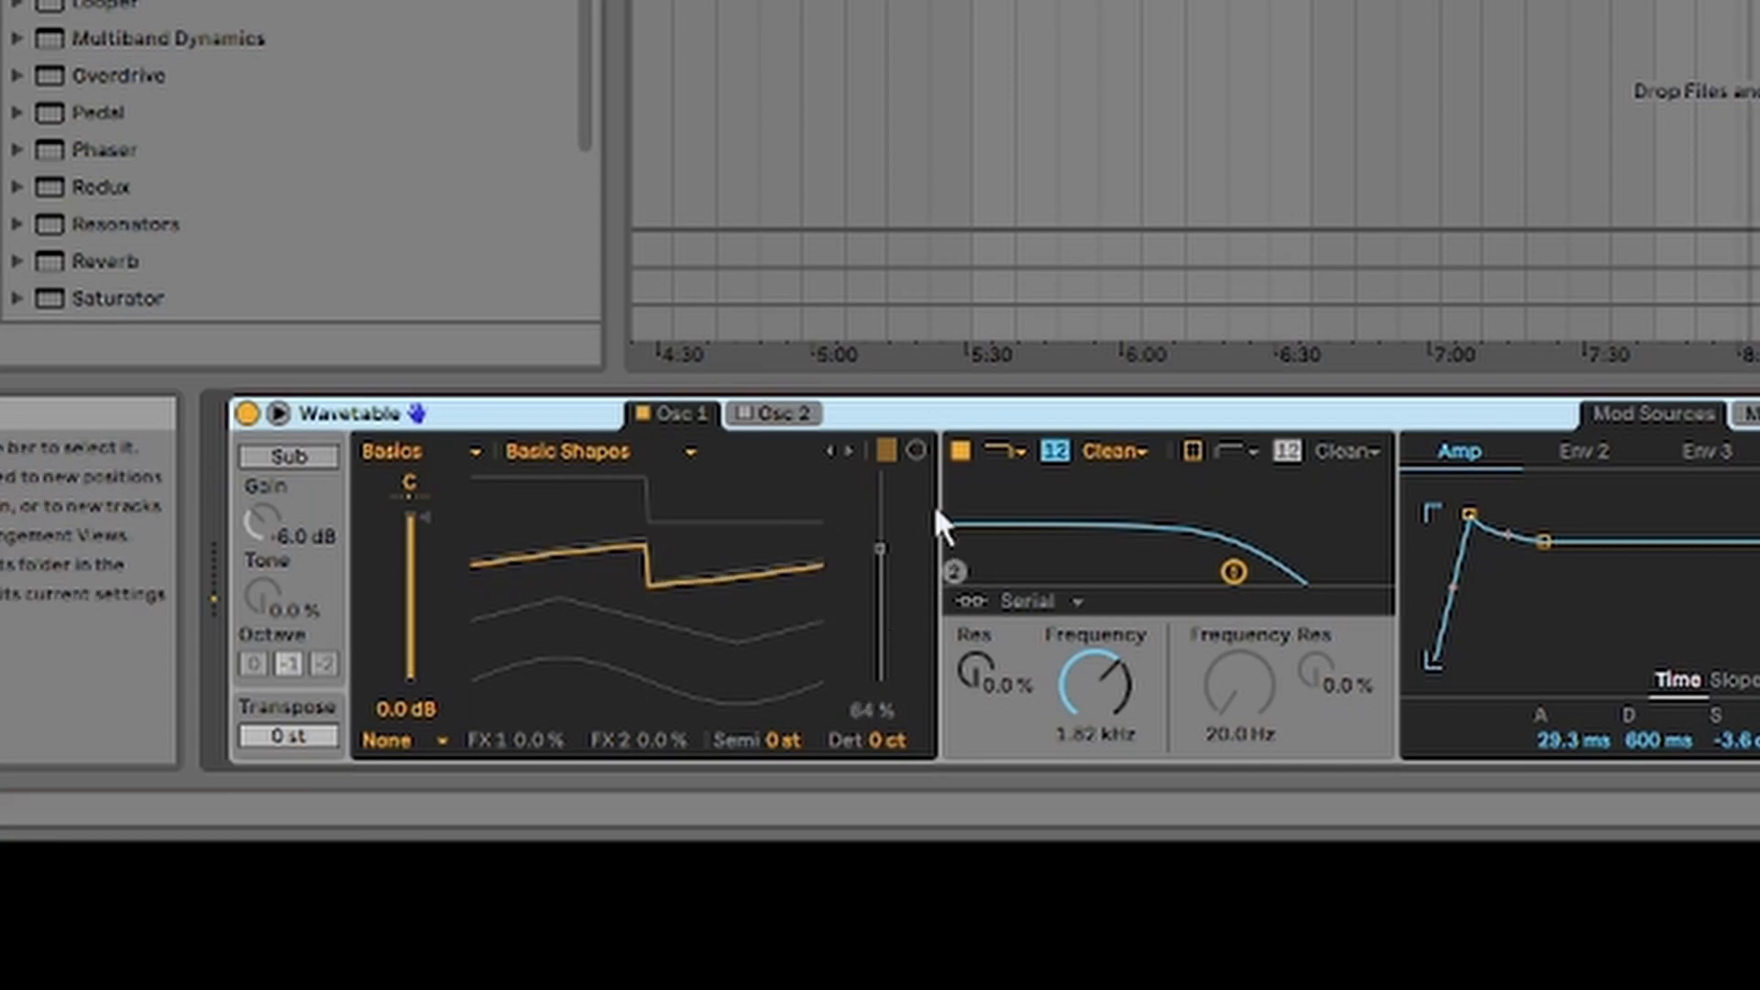
# Step: Review the ValhallaShimmer settings and its DeepBlueDay program on the Wavetable track, and close the plug-in window
pyautogui.click(1199, 750)
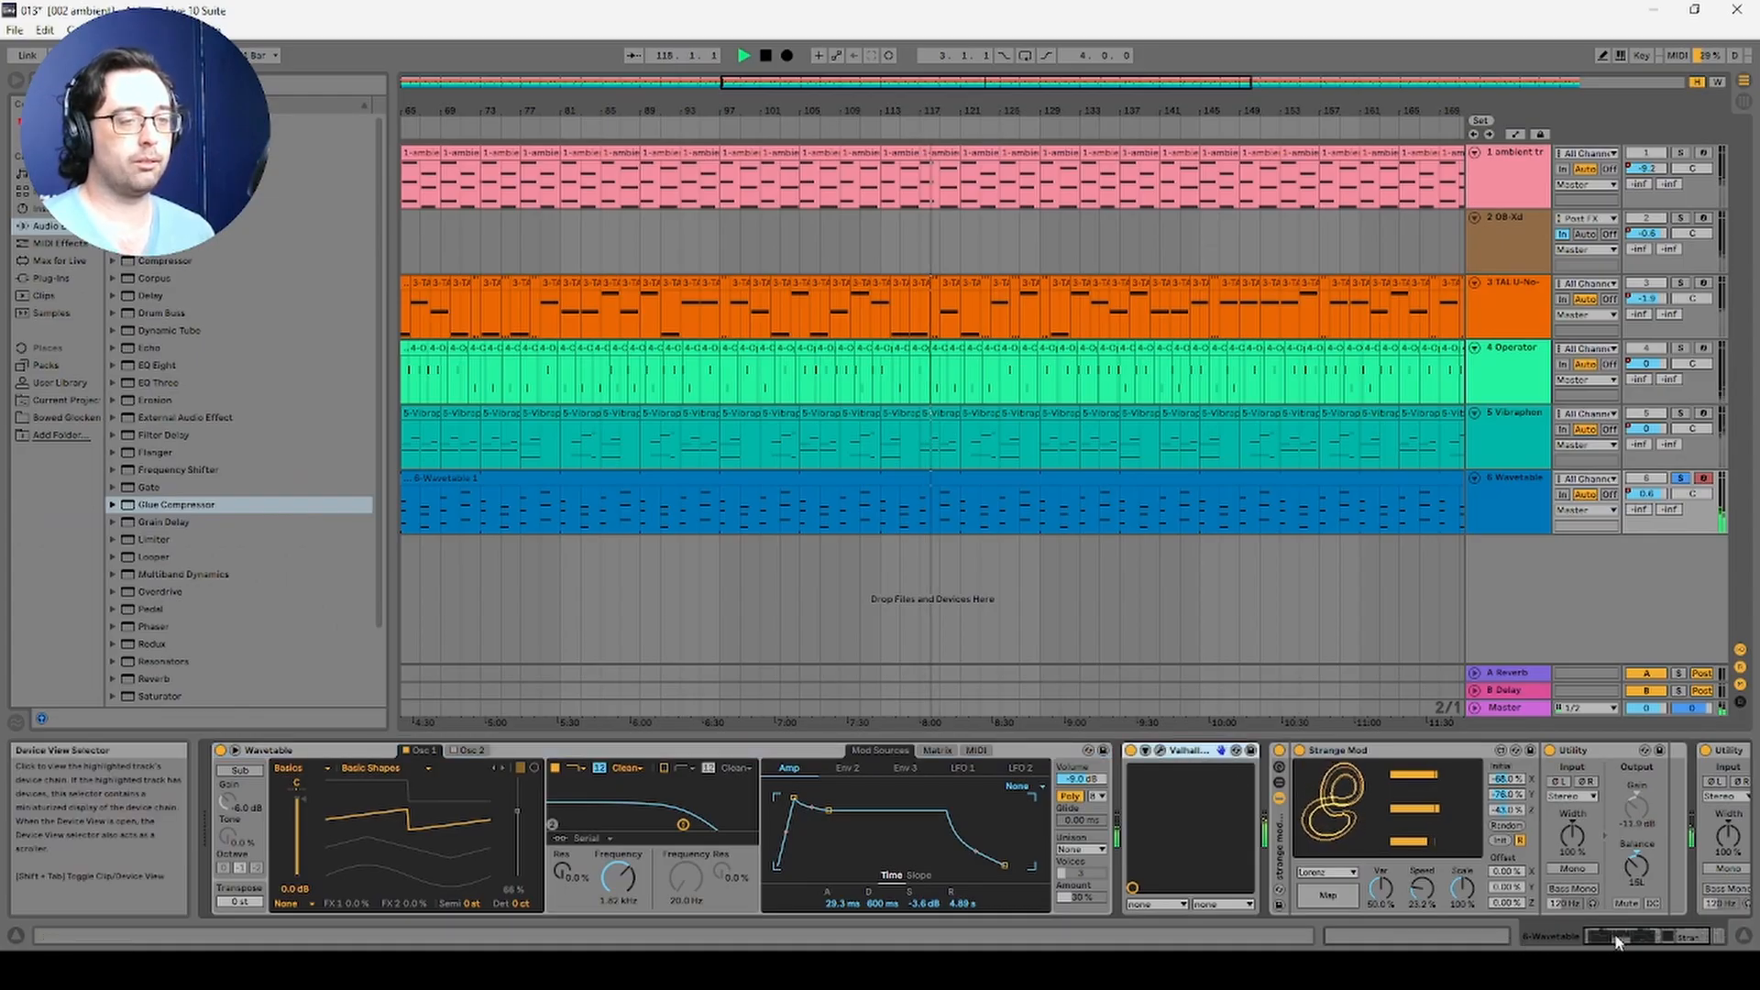
pyautogui.click(1618, 936)
pyautogui.click(986, 749)
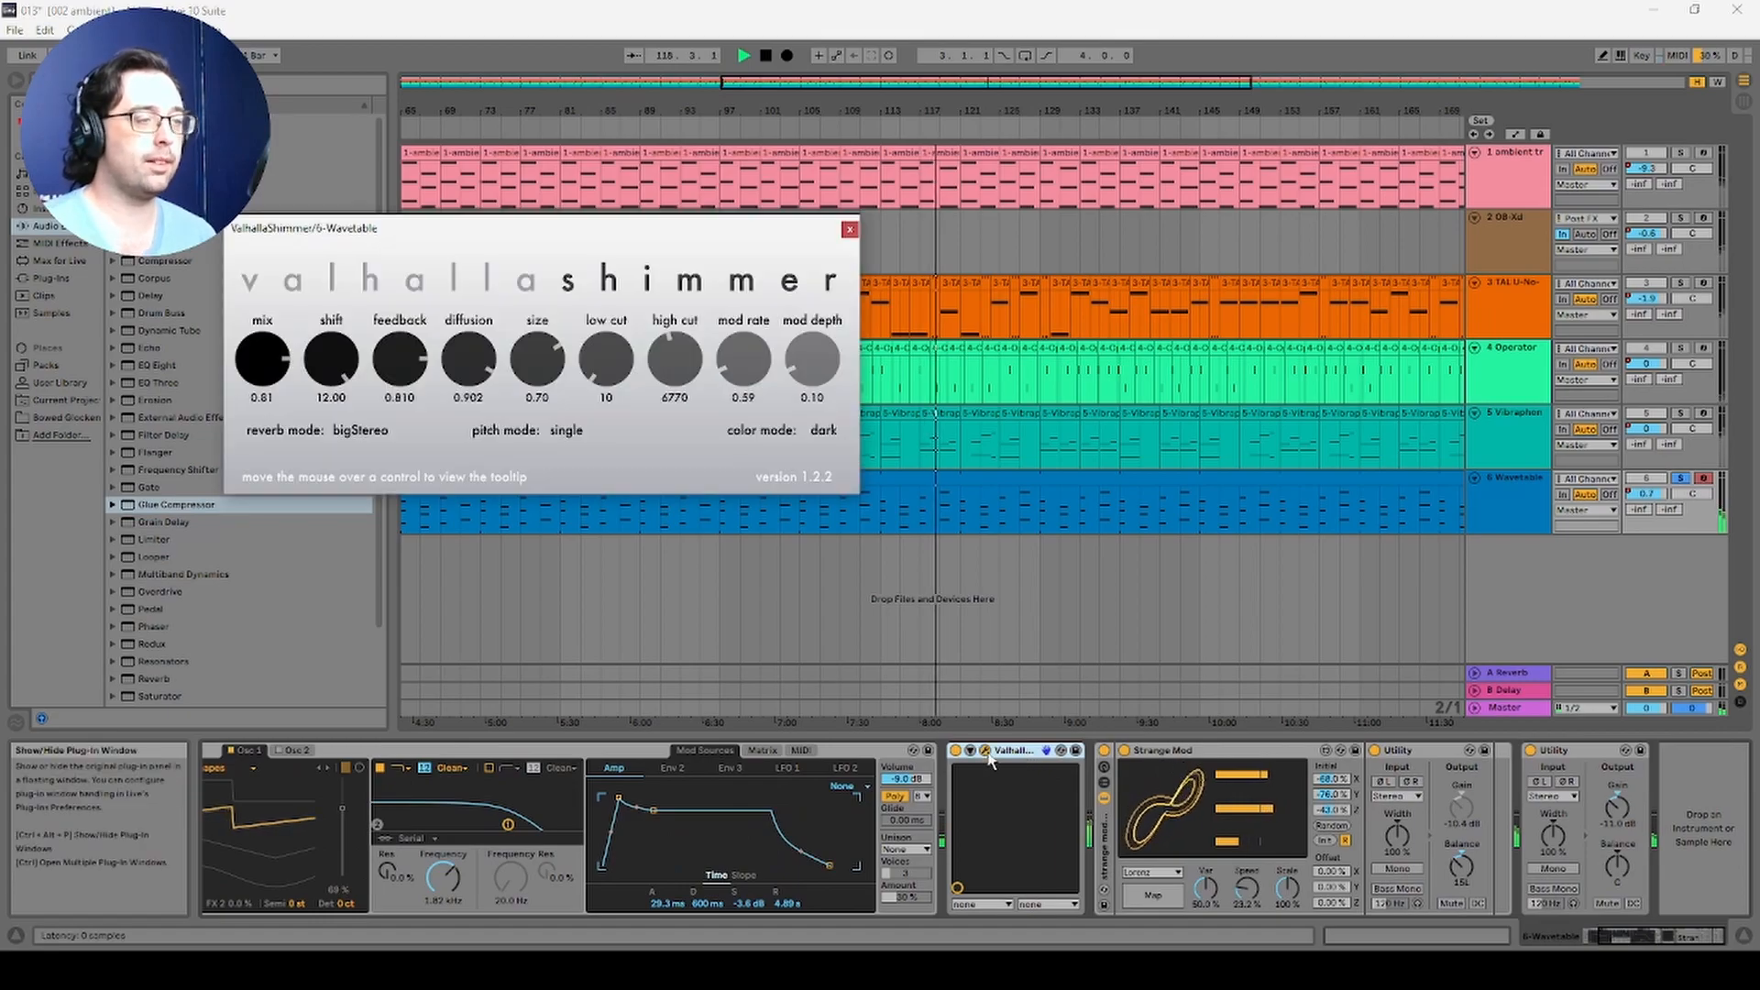
pyautogui.moveTo(0, 98); pyautogui.dragTo(910, 203)
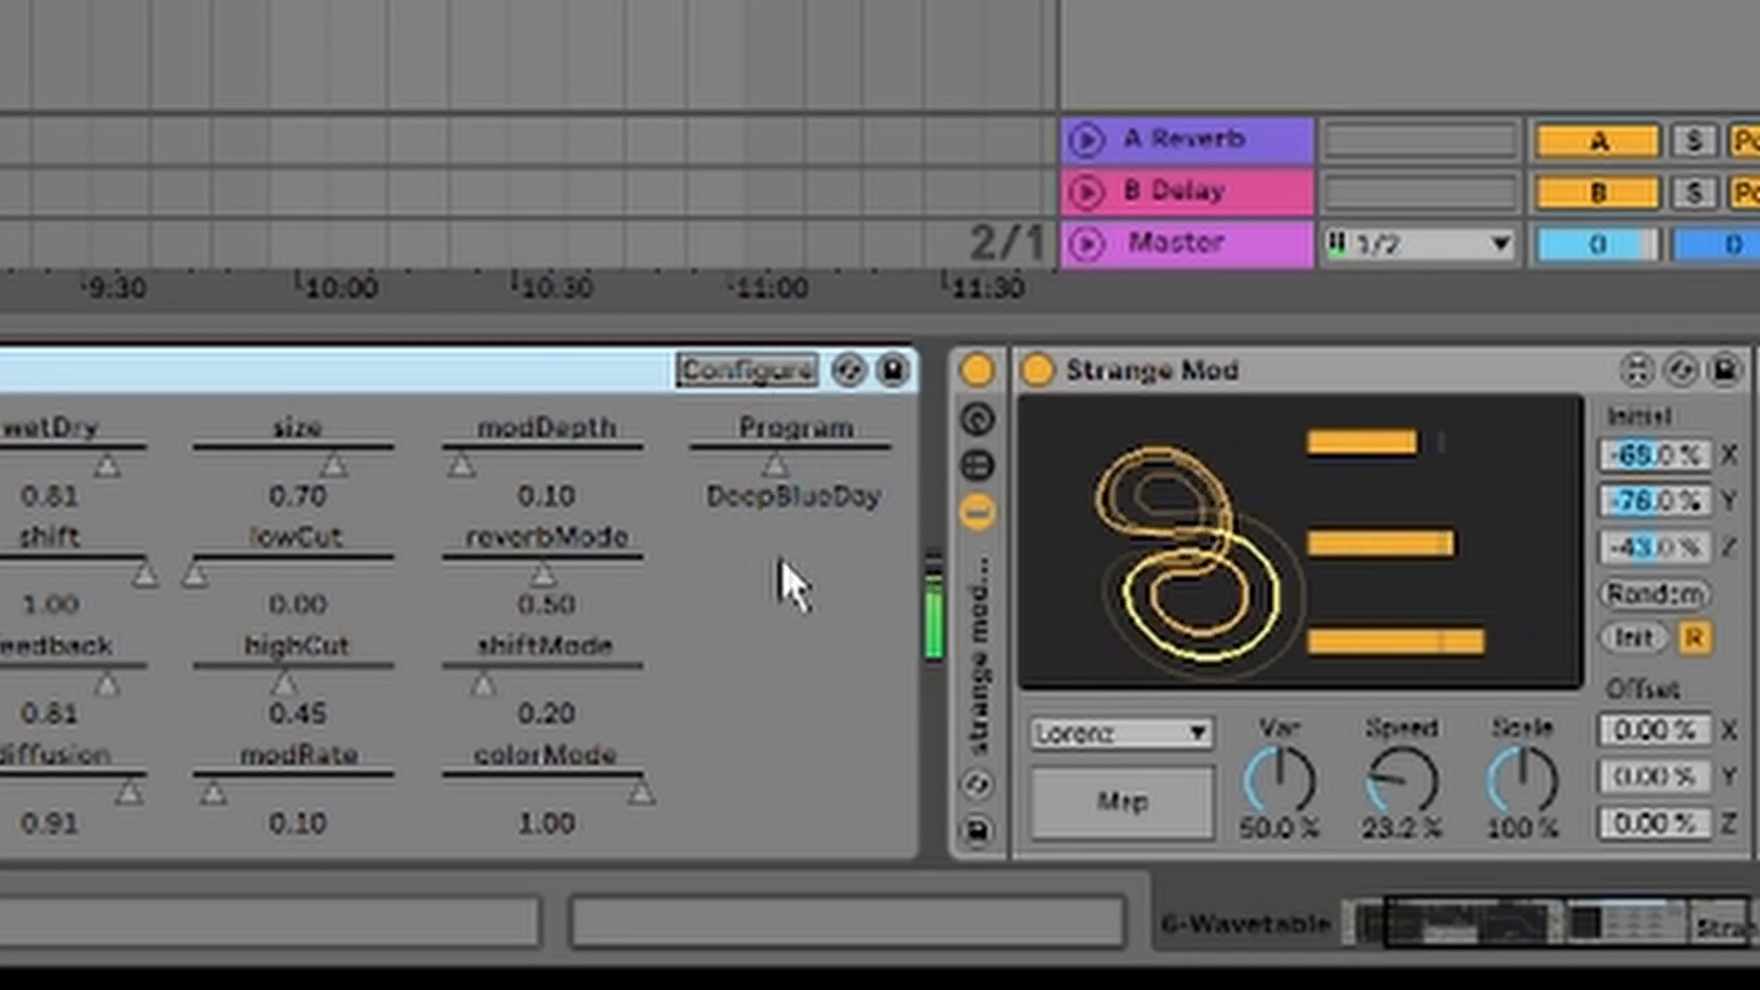
pyautogui.click(782, 466)
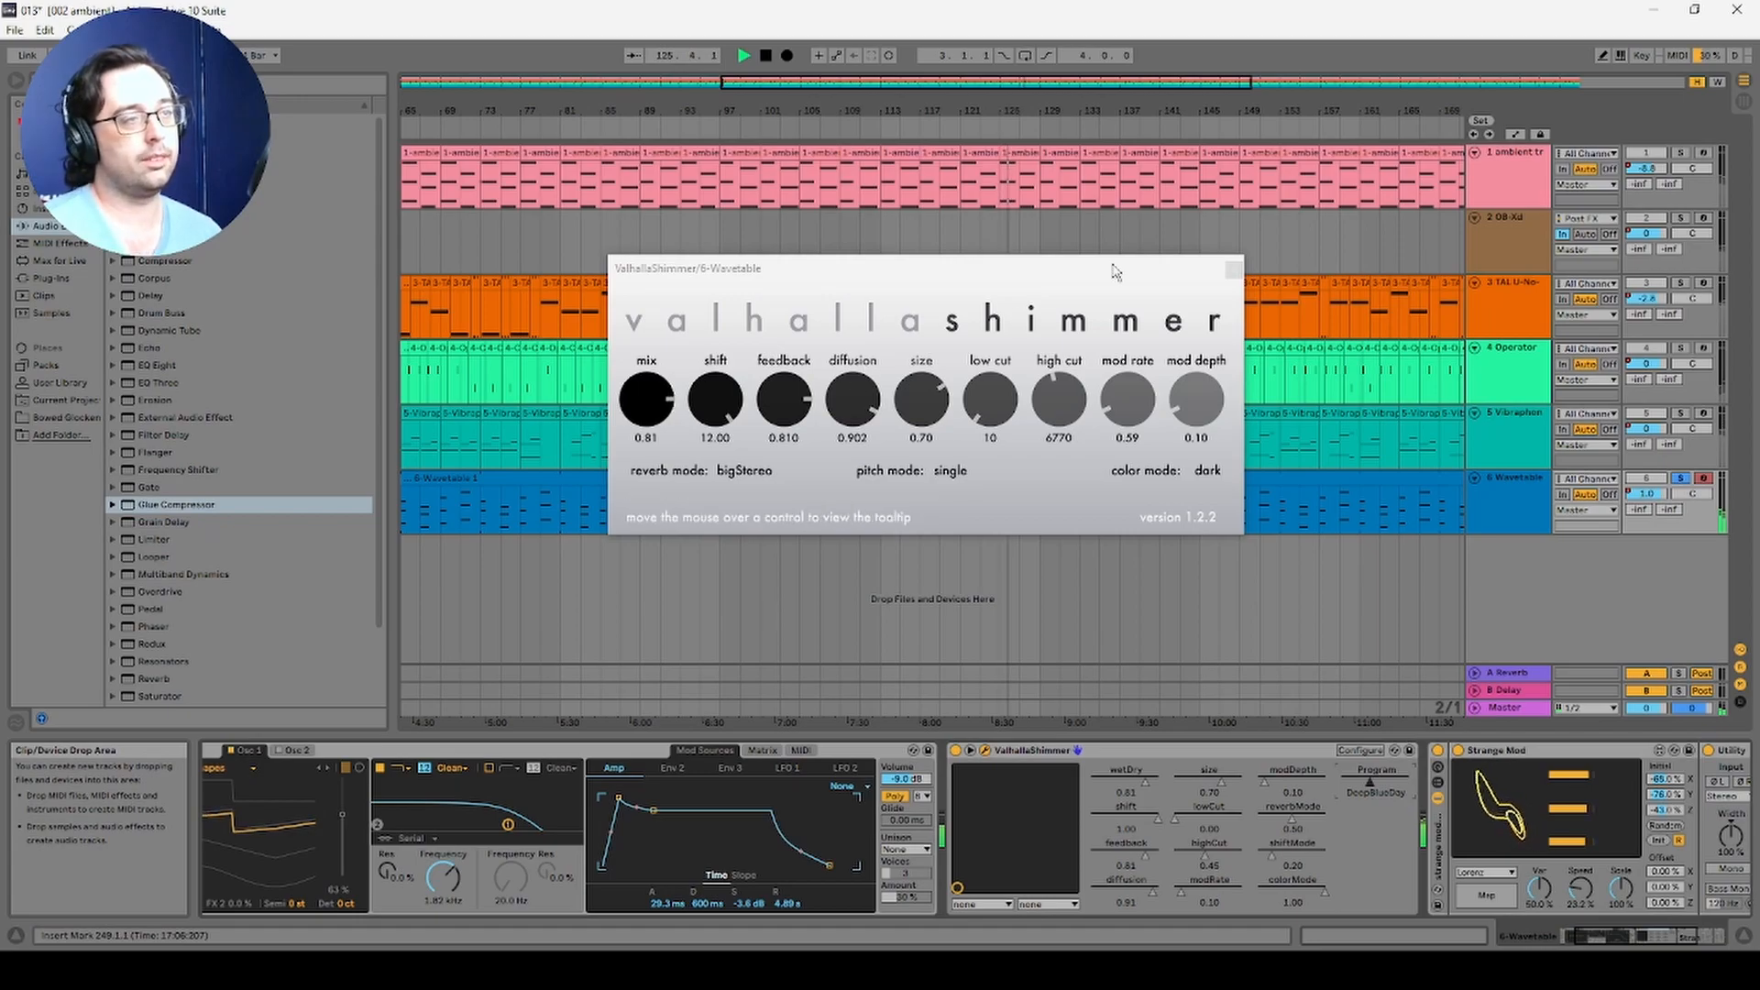
pyautogui.click(1228, 273)
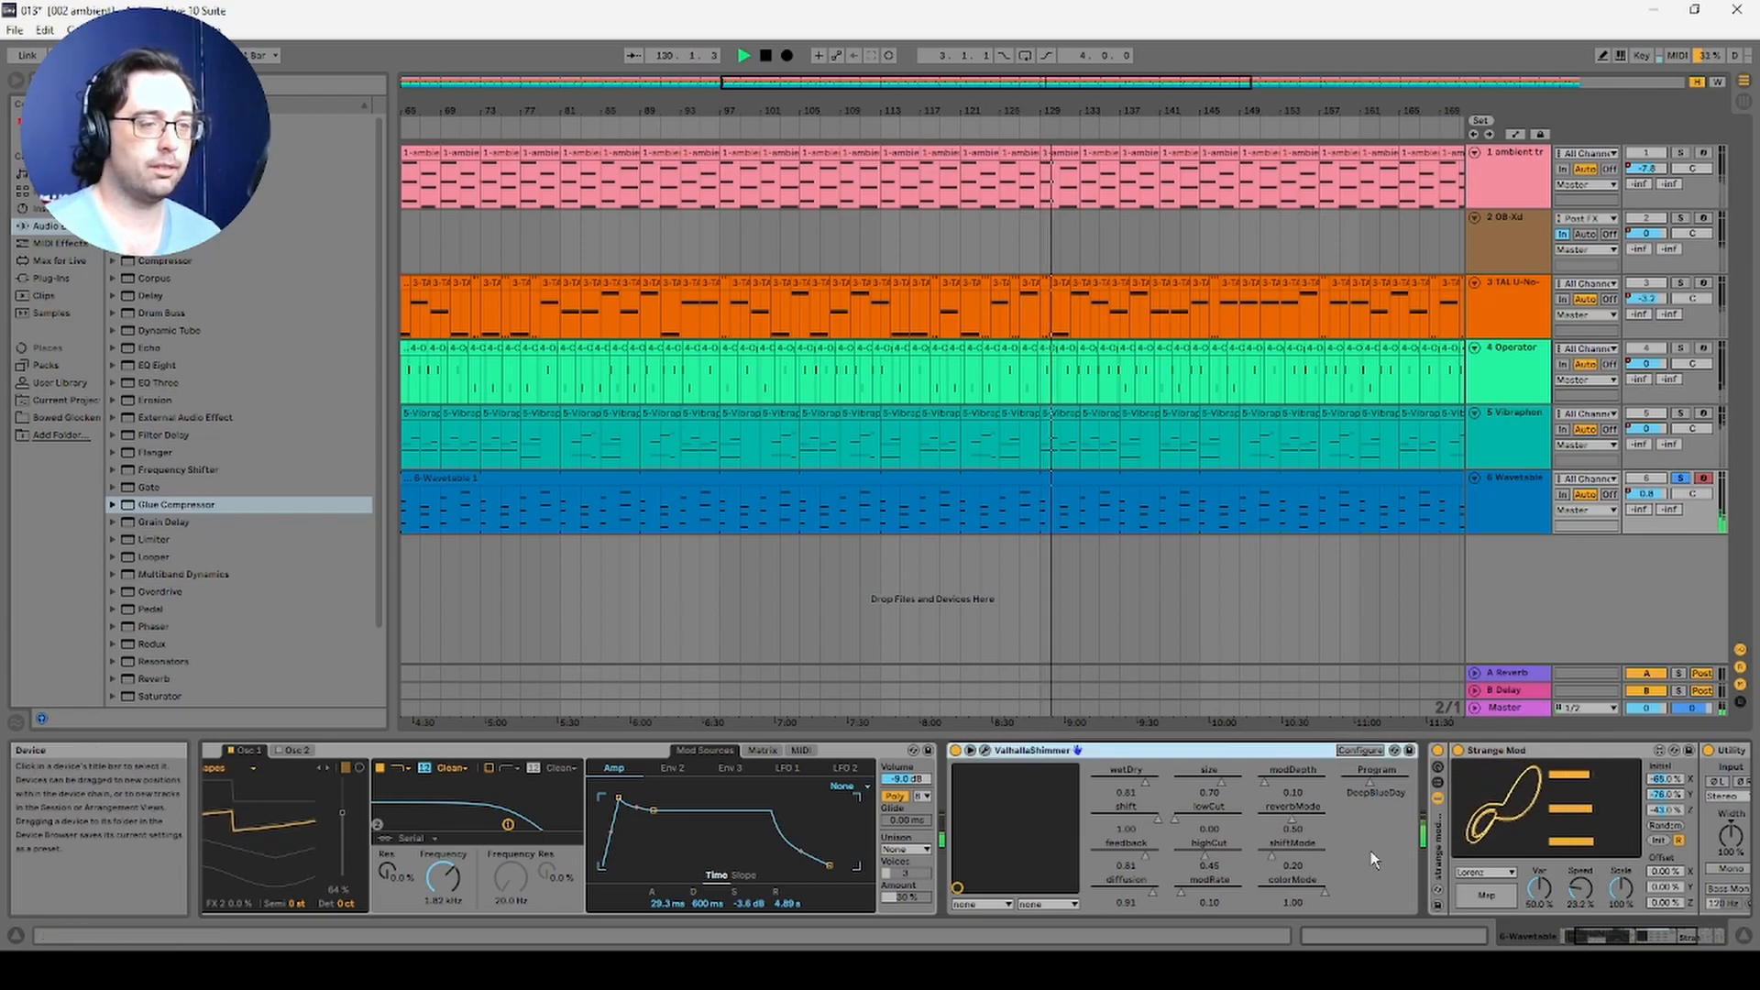
# Step: Show the mappings of the Wavetable track's Strange Mod and check them against the Osc 1 position and the Utility gain
pyautogui.moveTo(1618, 944); pyautogui.dragTo(1664, 945)
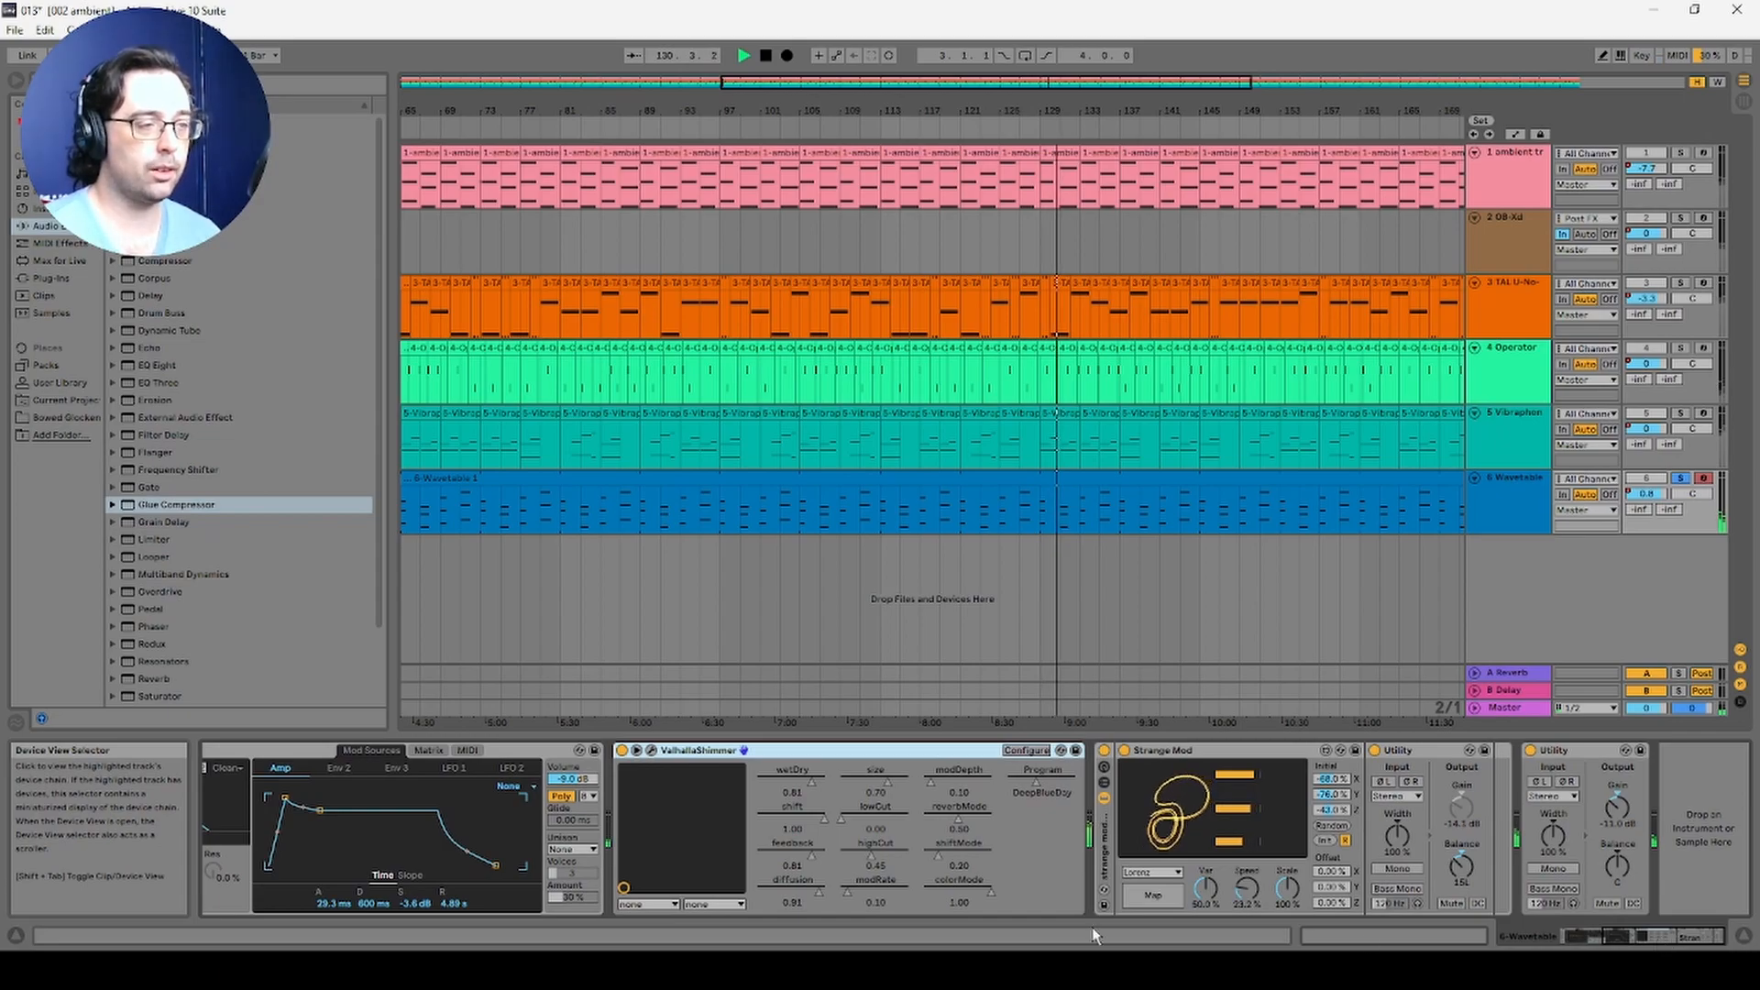
pyautogui.click(1139, 898)
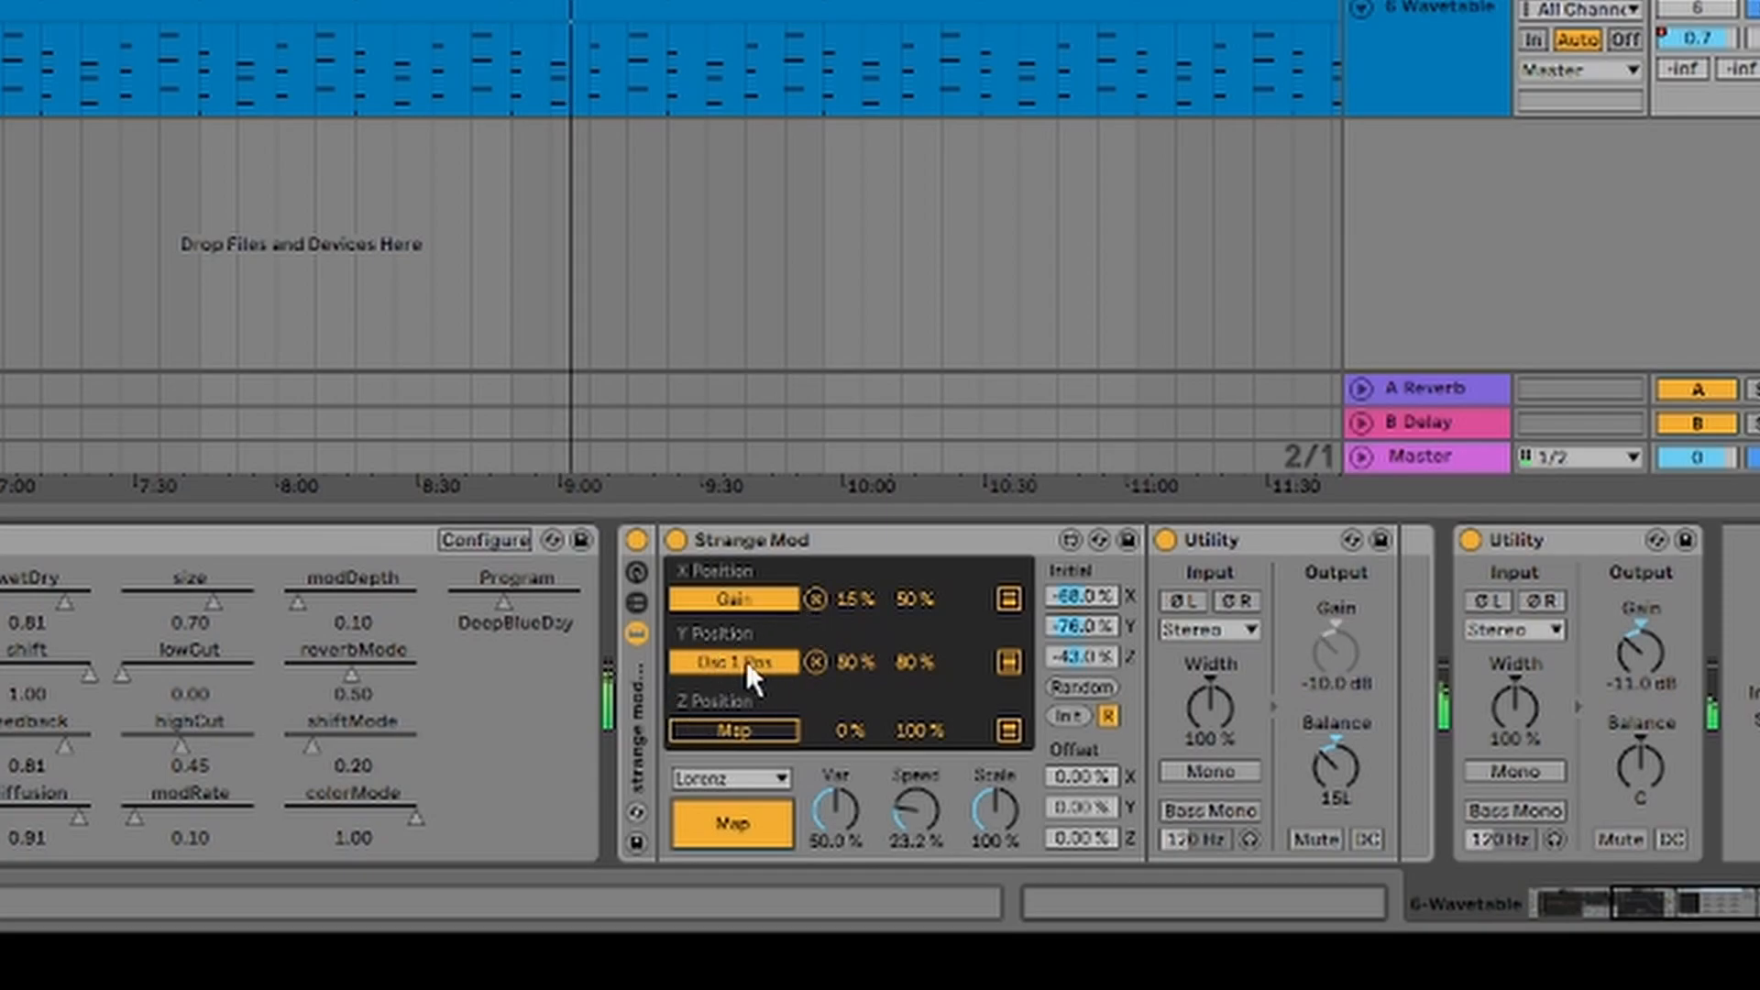
pyautogui.moveTo(1690, 894); pyautogui.dragTo(1600, 898)
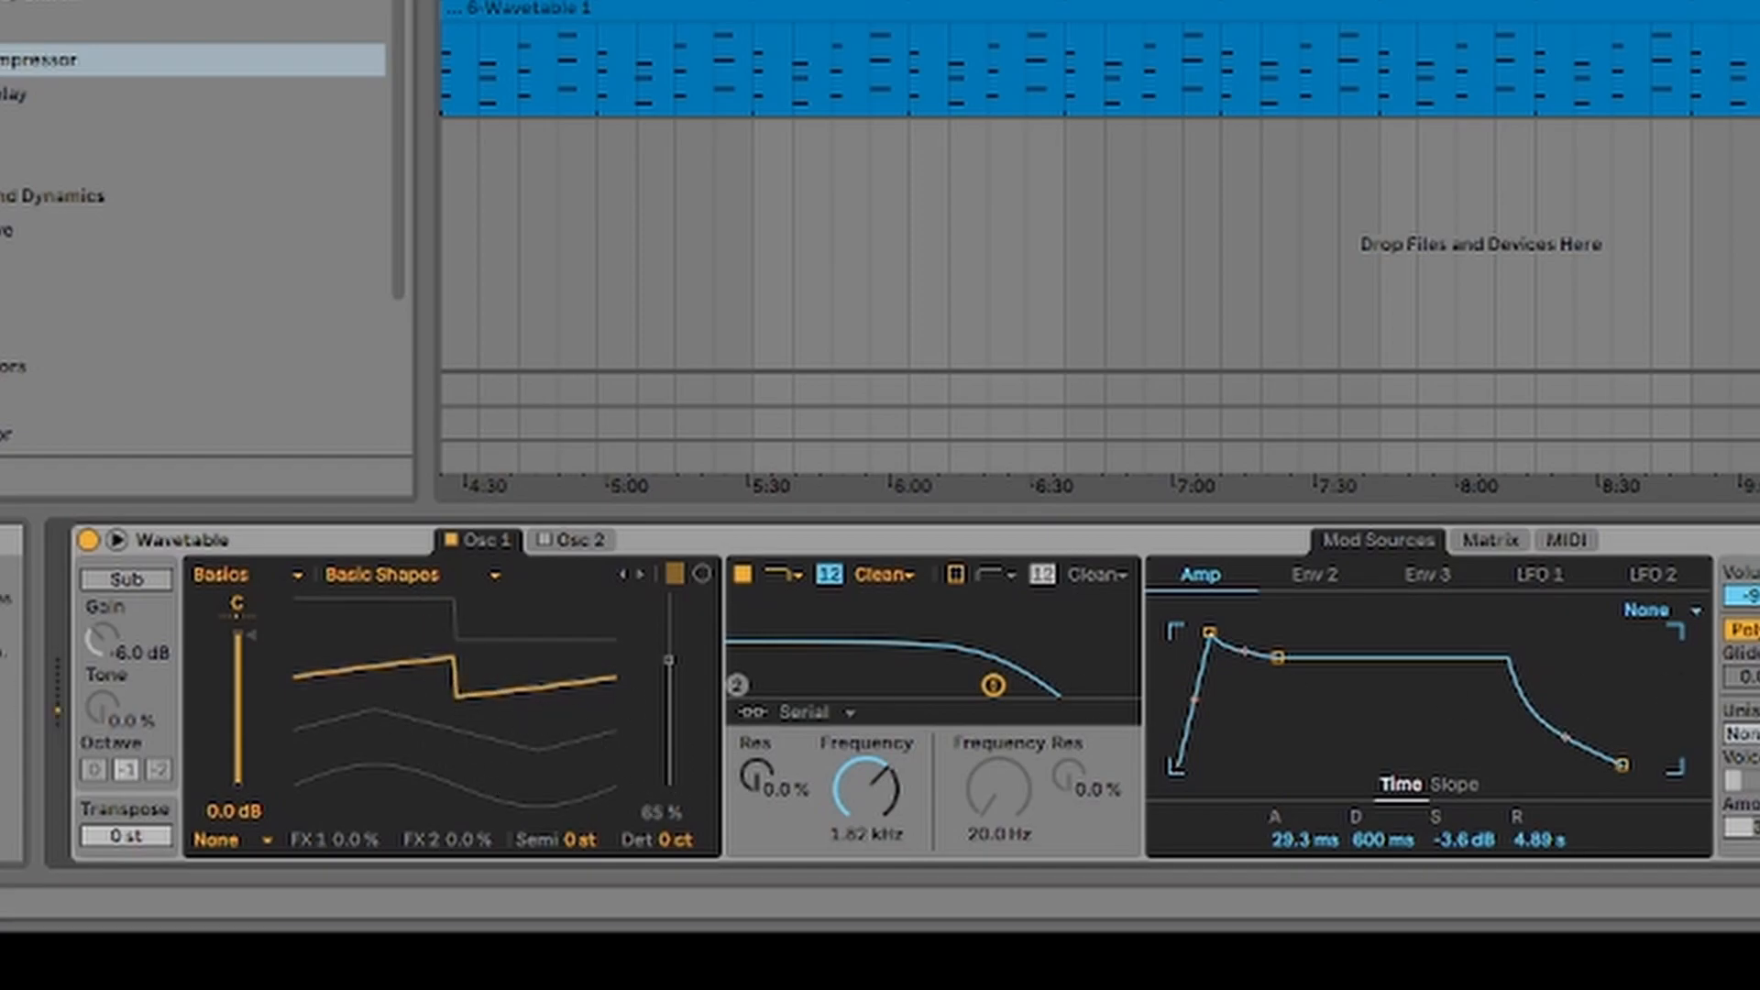
pyautogui.hscroll(10, 972, 693)
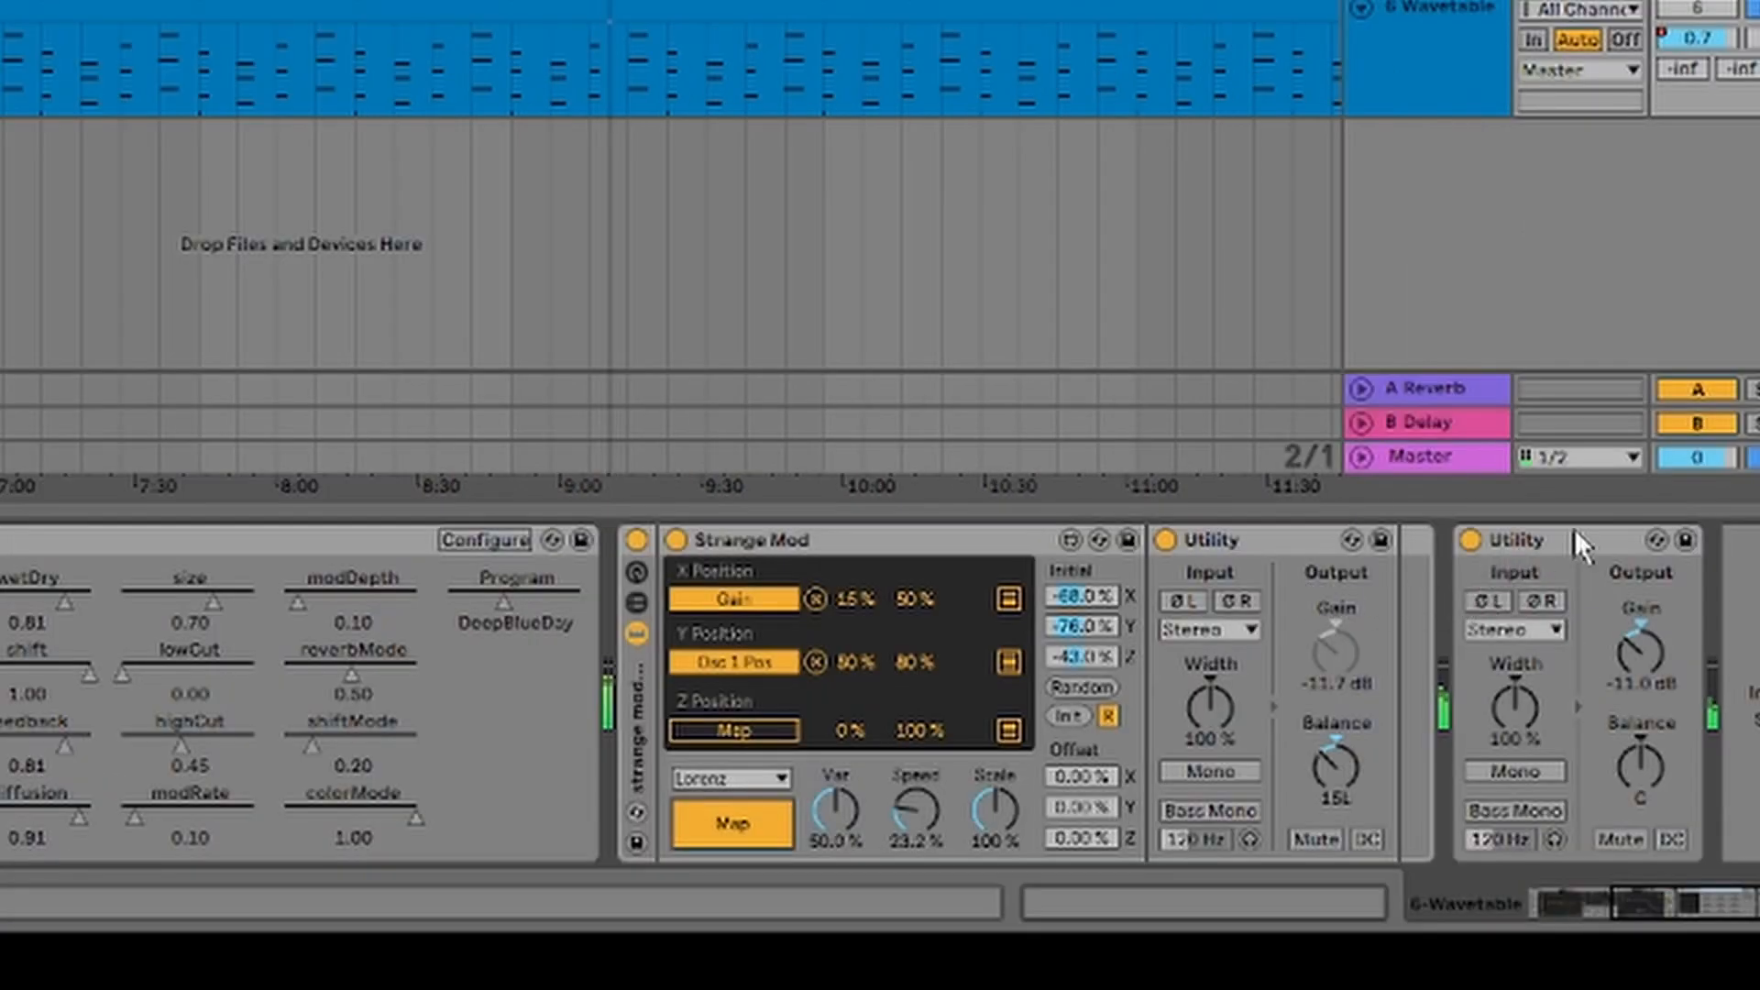
pyautogui.click(1582, 541)
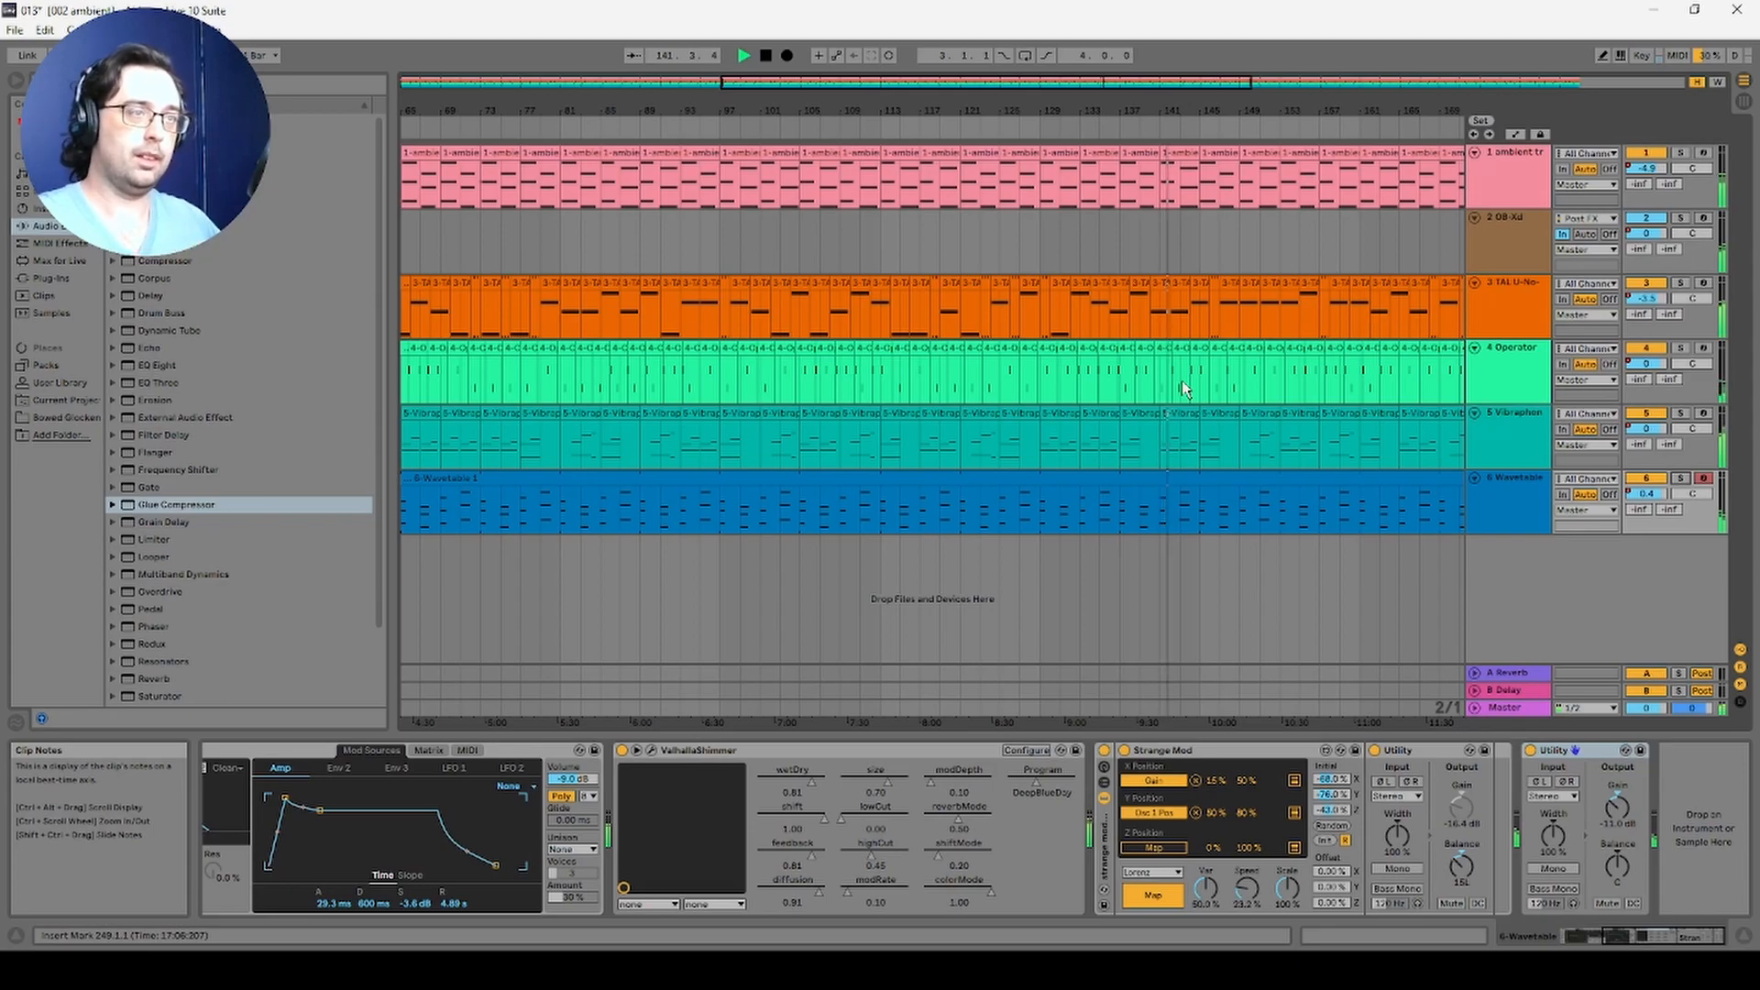
# Step: Show the whole arrangement, and view the Master track's Ozone 9 Elements window before closing it
pyautogui.moveTo(1150, 111); pyautogui.dragTo(1150, 46)
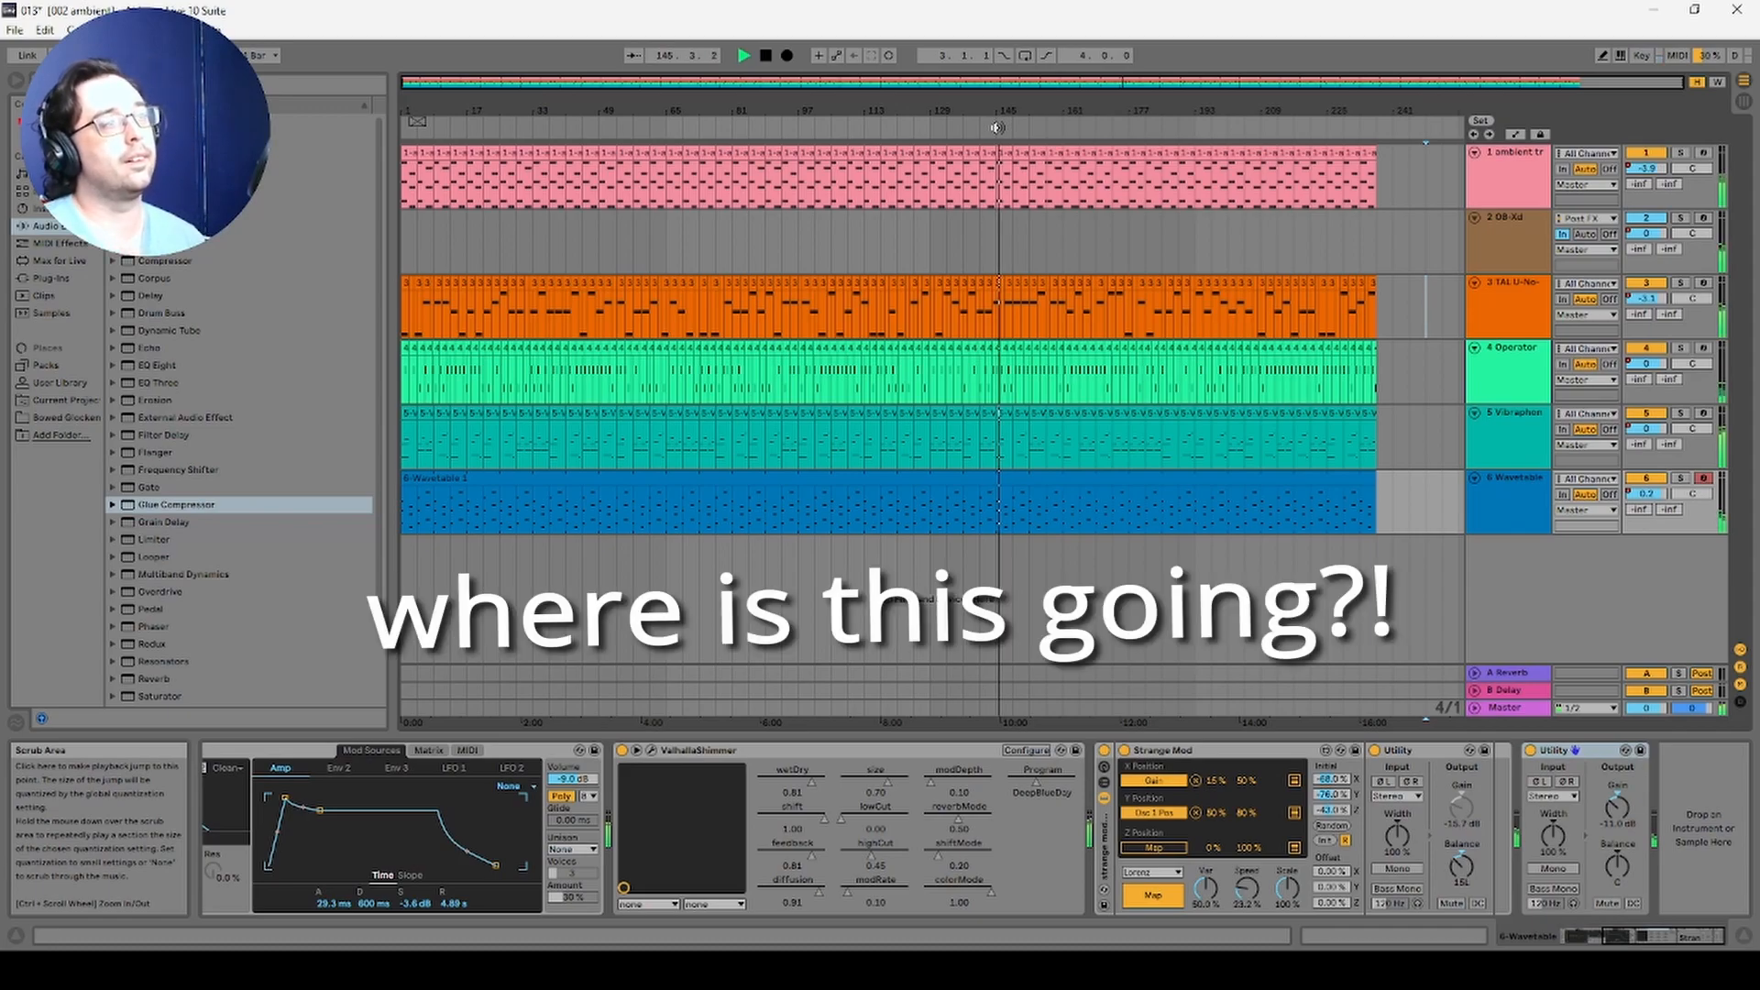
pyautogui.click(1493, 713)
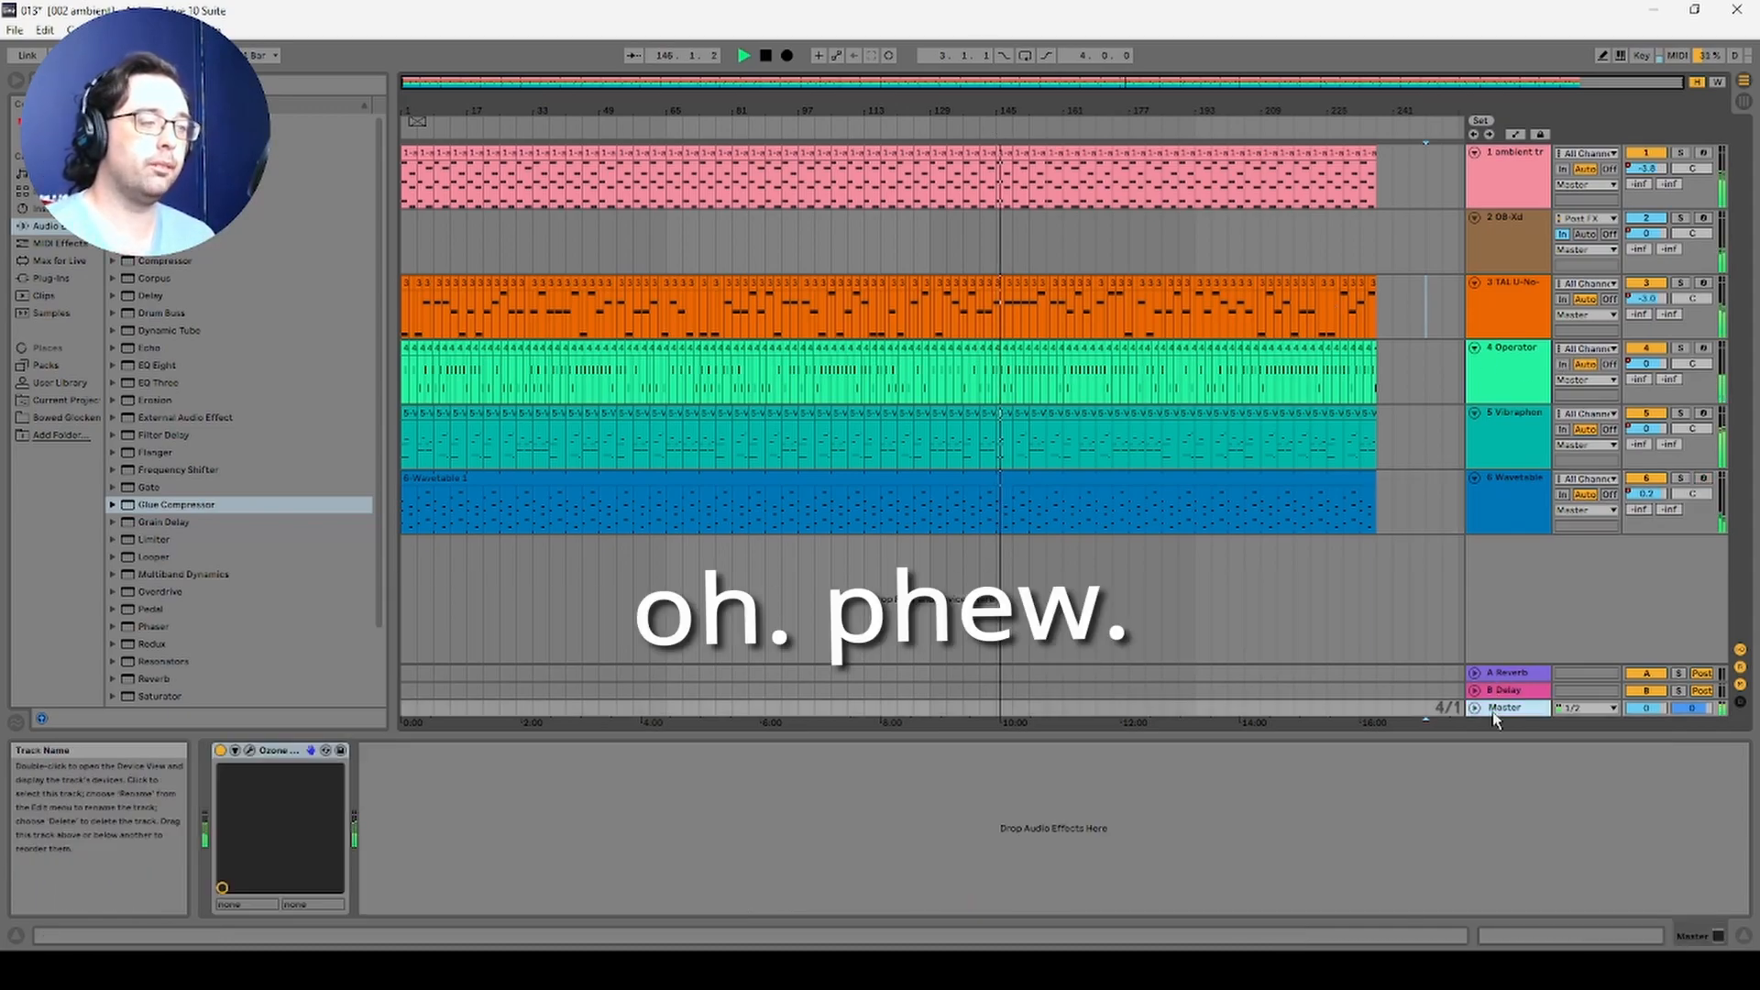
pyautogui.click(249, 751)
pyautogui.moveTo(573, 121); pyautogui.dragTo(958, 130)
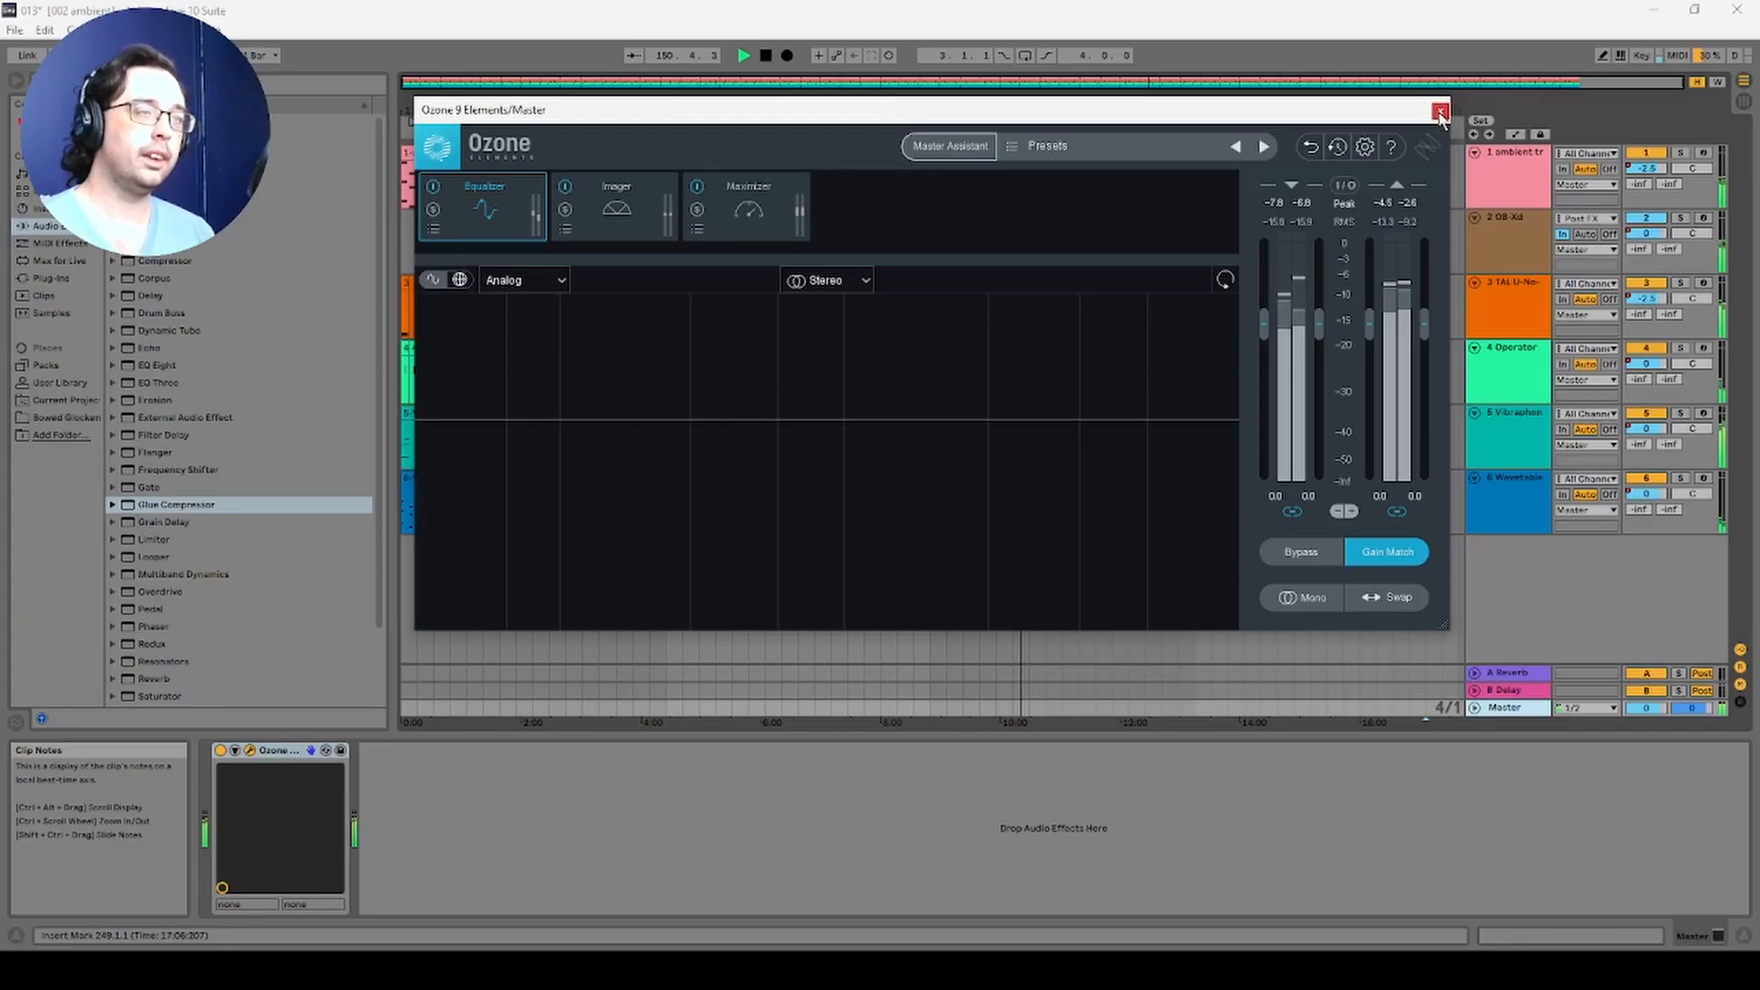
pyautogui.click(1440, 112)
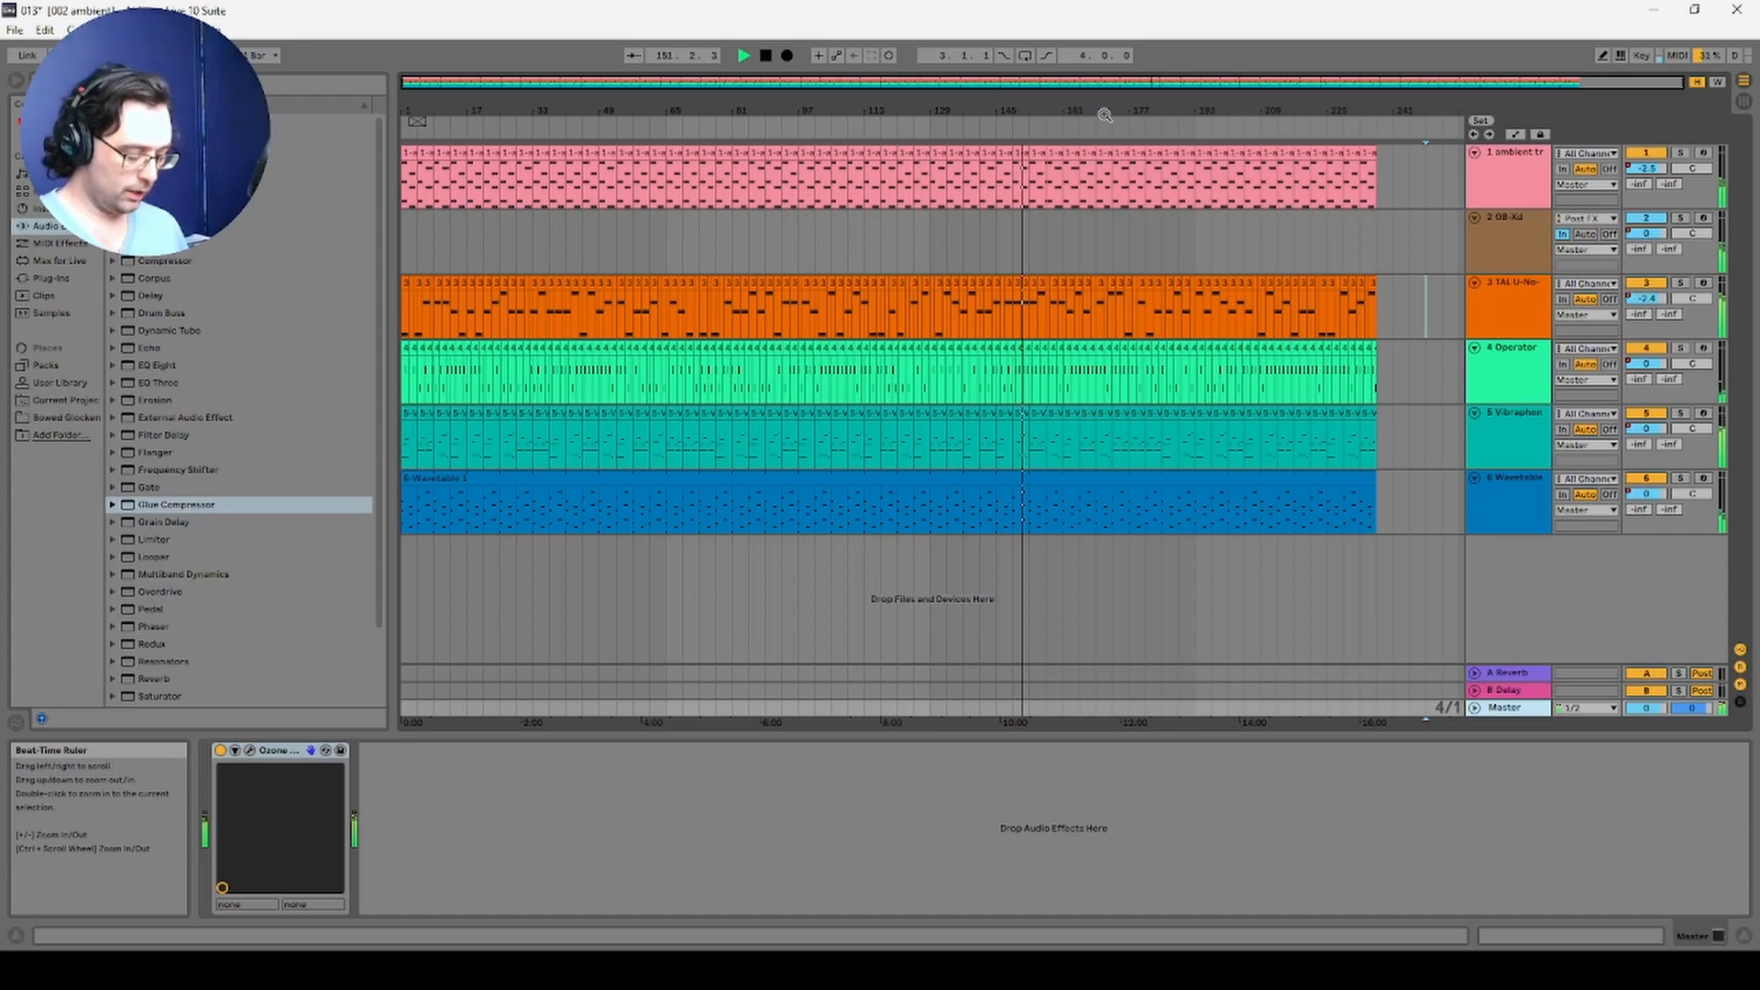
# Step: Show the automation lanes and examine the tracks' volume envelopes, including the fade-out on the OB-Xd track
pyautogui.press('a')
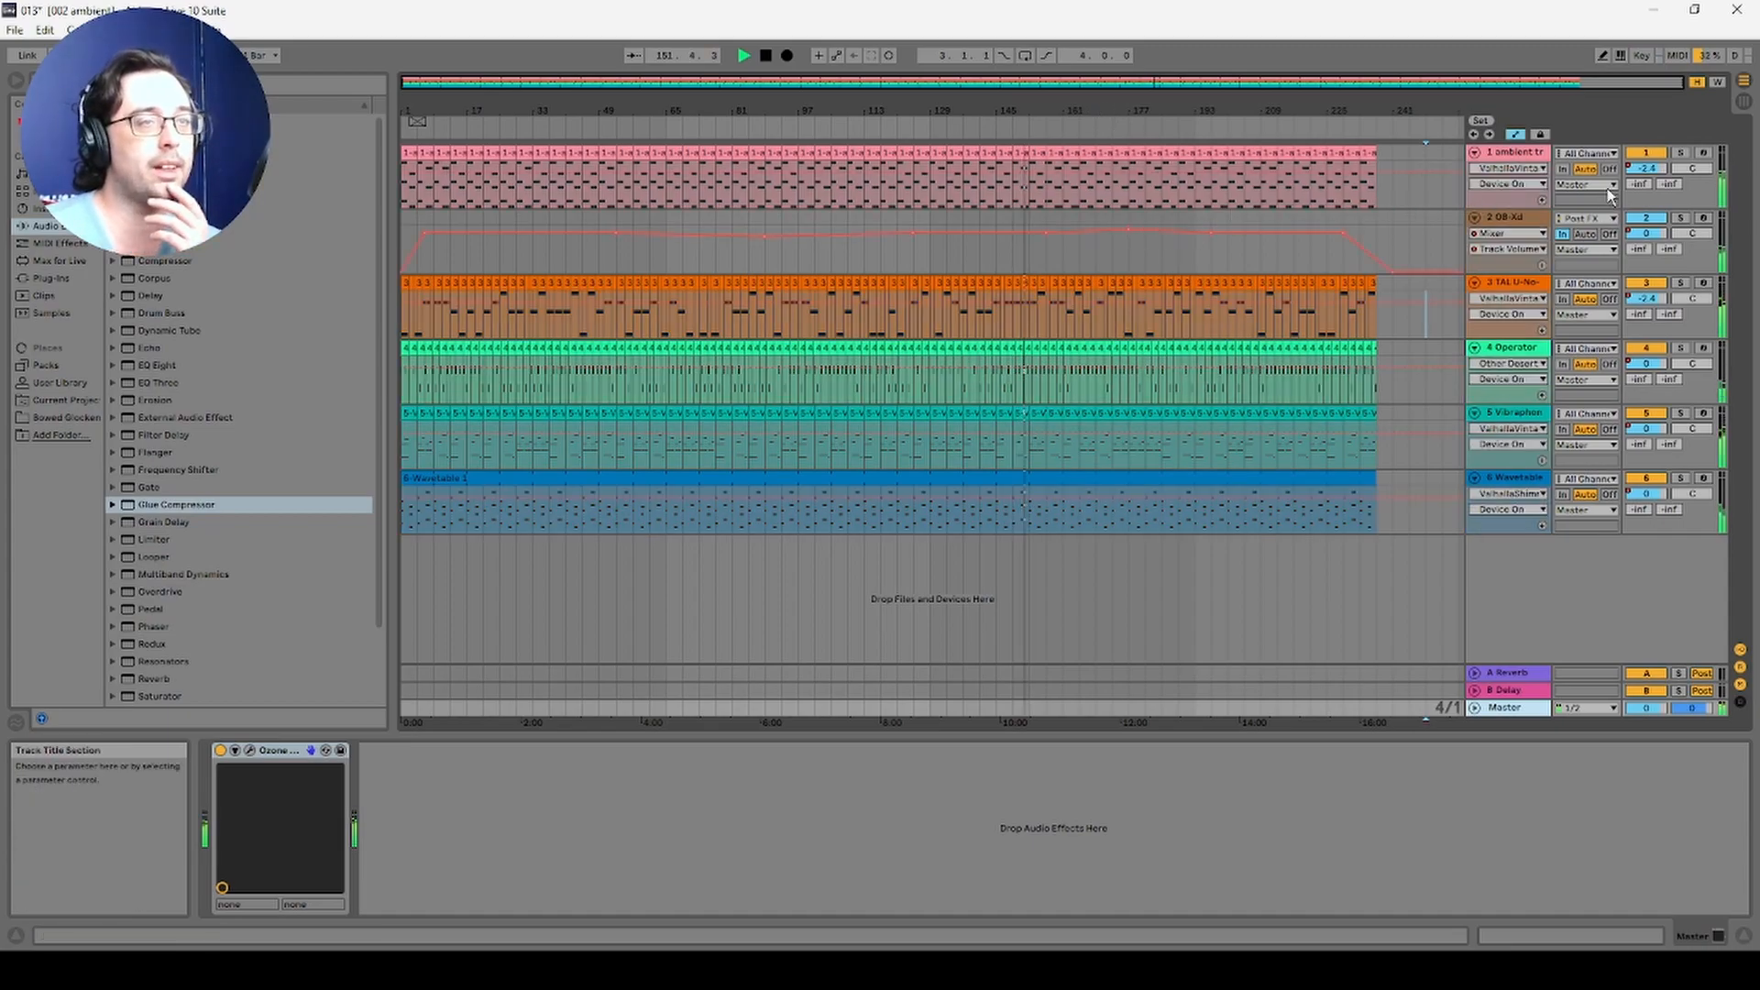
pyautogui.click(1643, 169)
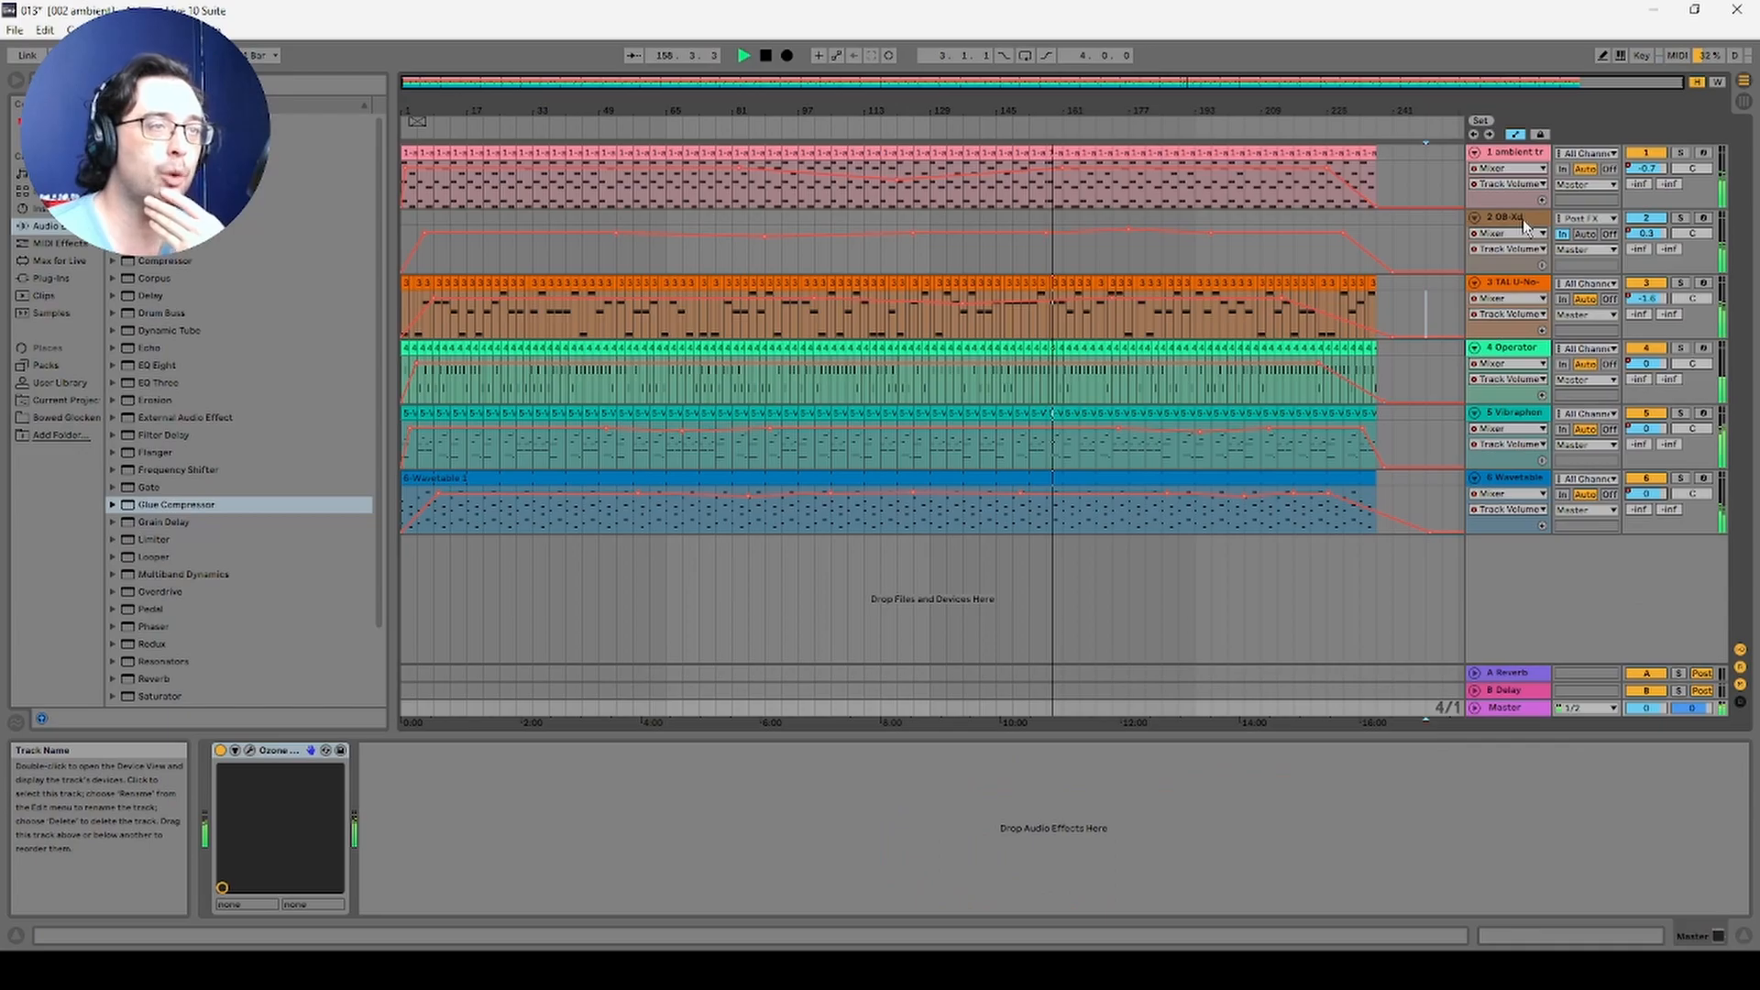
pyautogui.click(1335, 218)
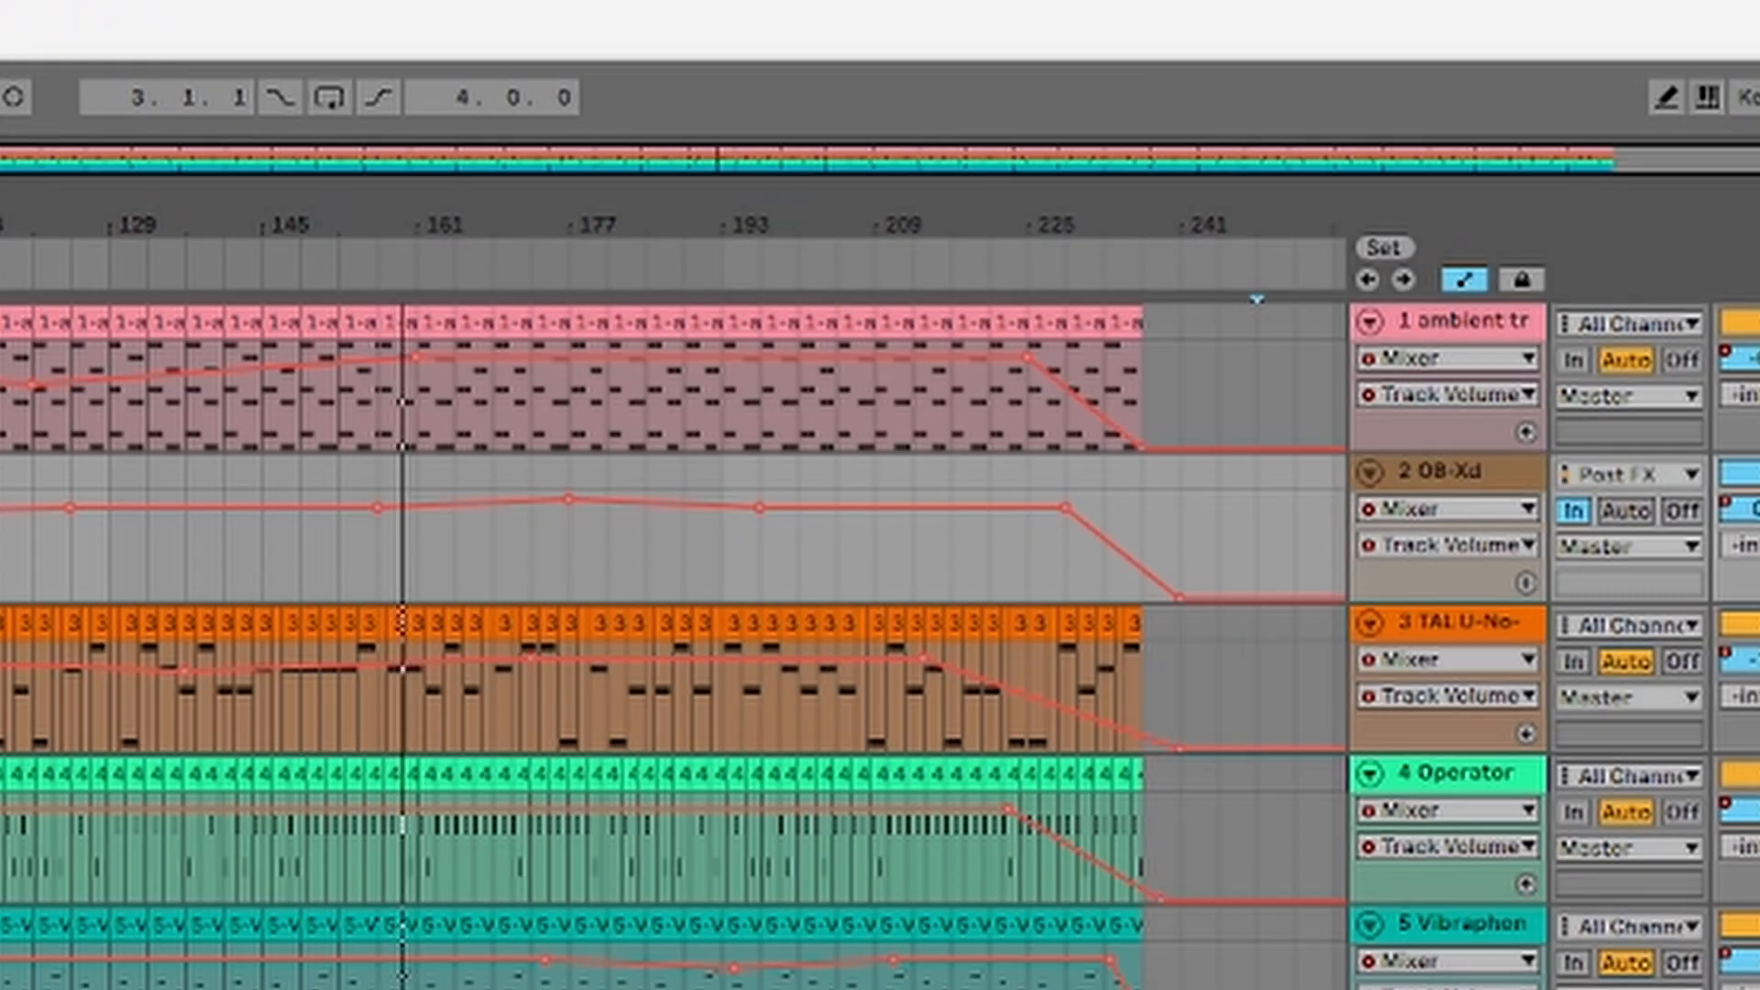
# Step: Display the Hold On envelope of the Housier Than Thou arpeggiator in the OB-Xd track's automation lane
pyautogui.click(1505, 508)
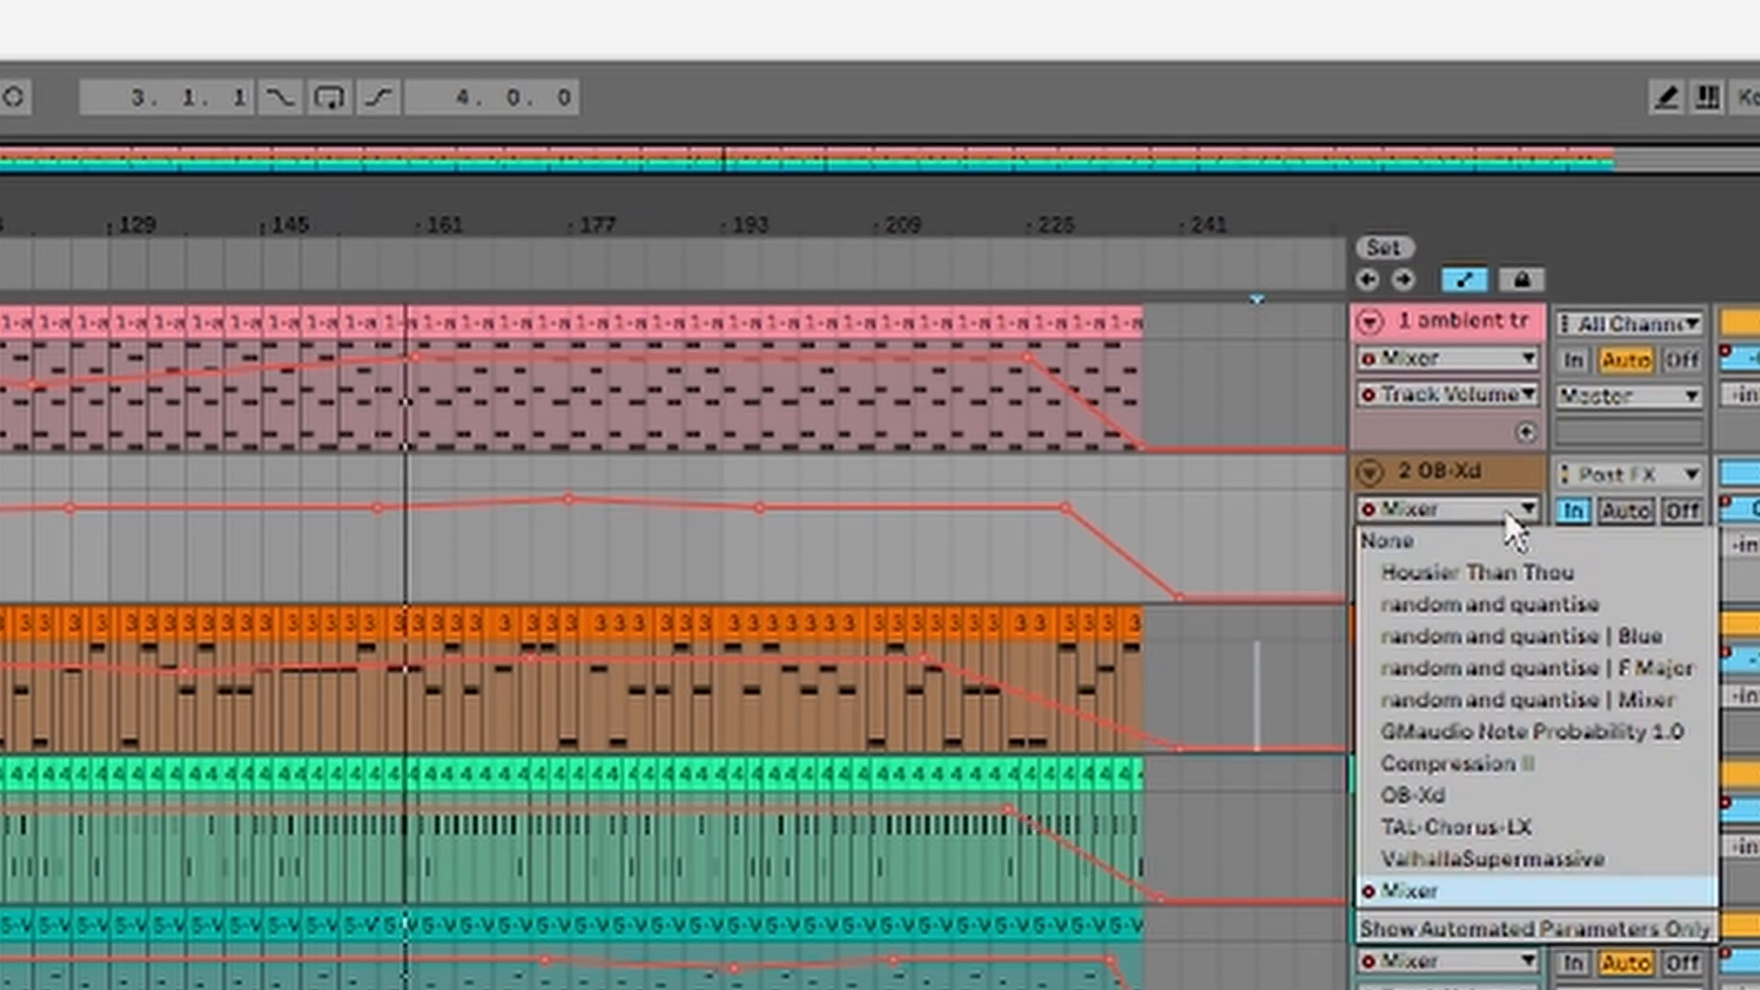
pyautogui.click(1489, 573)
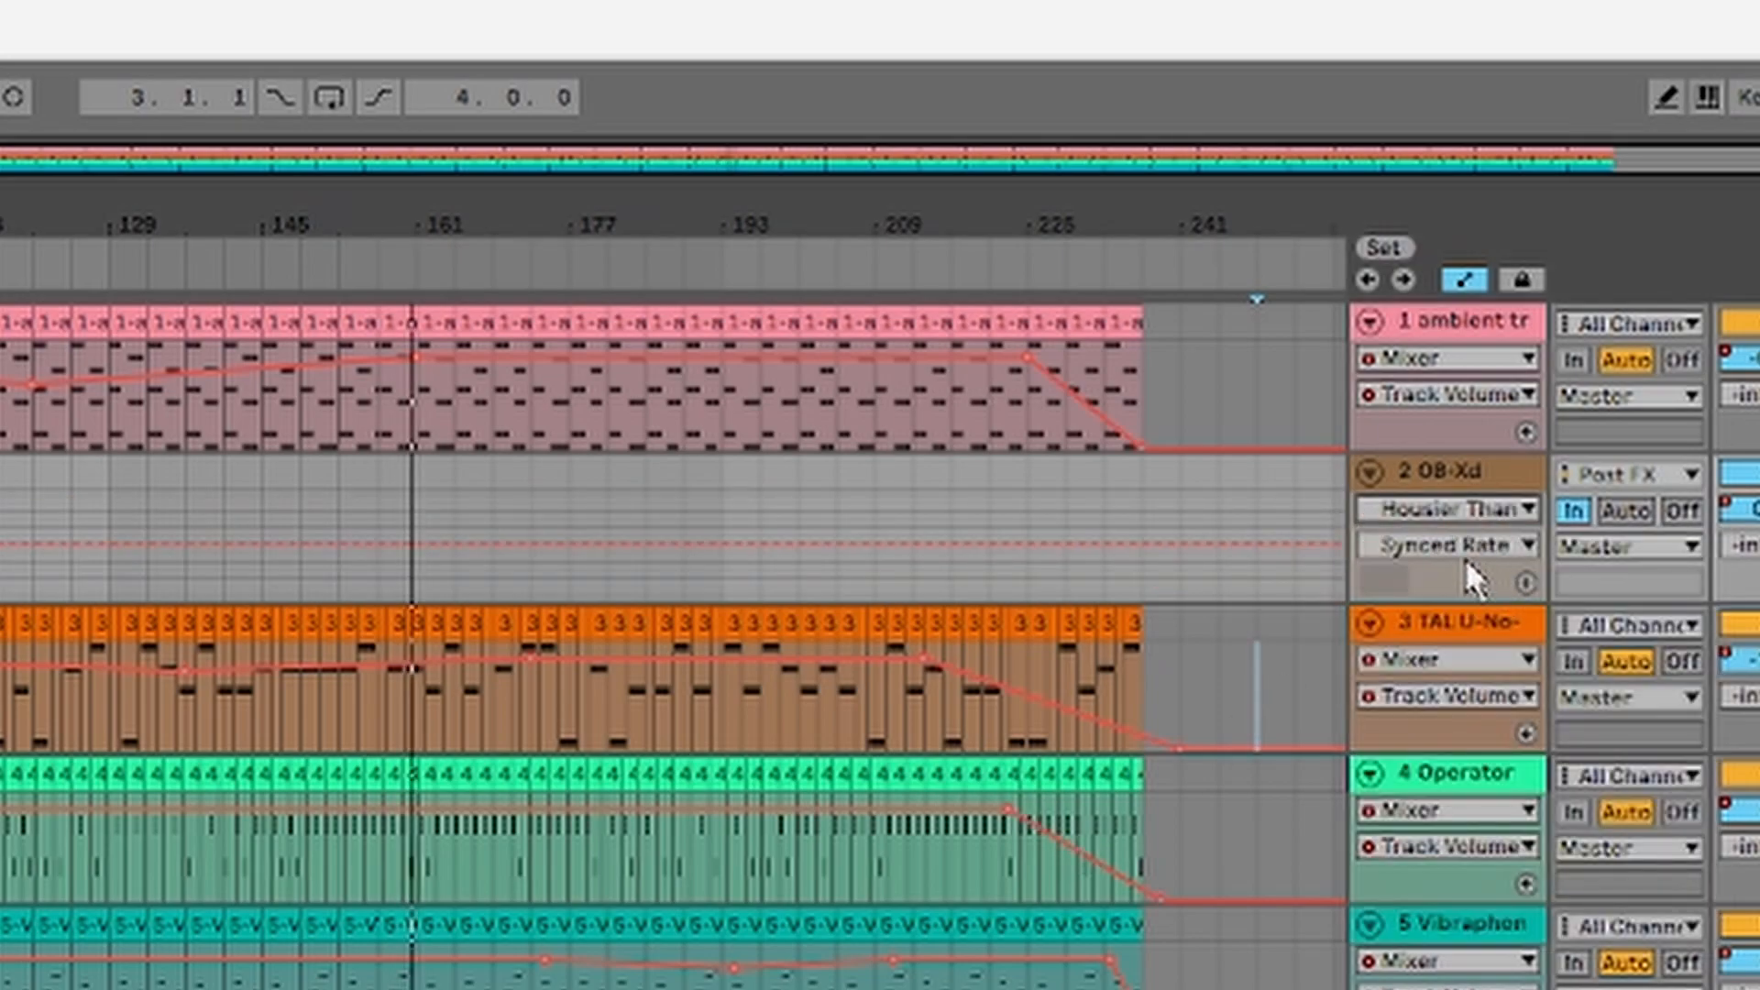
pyautogui.click(1459, 549)
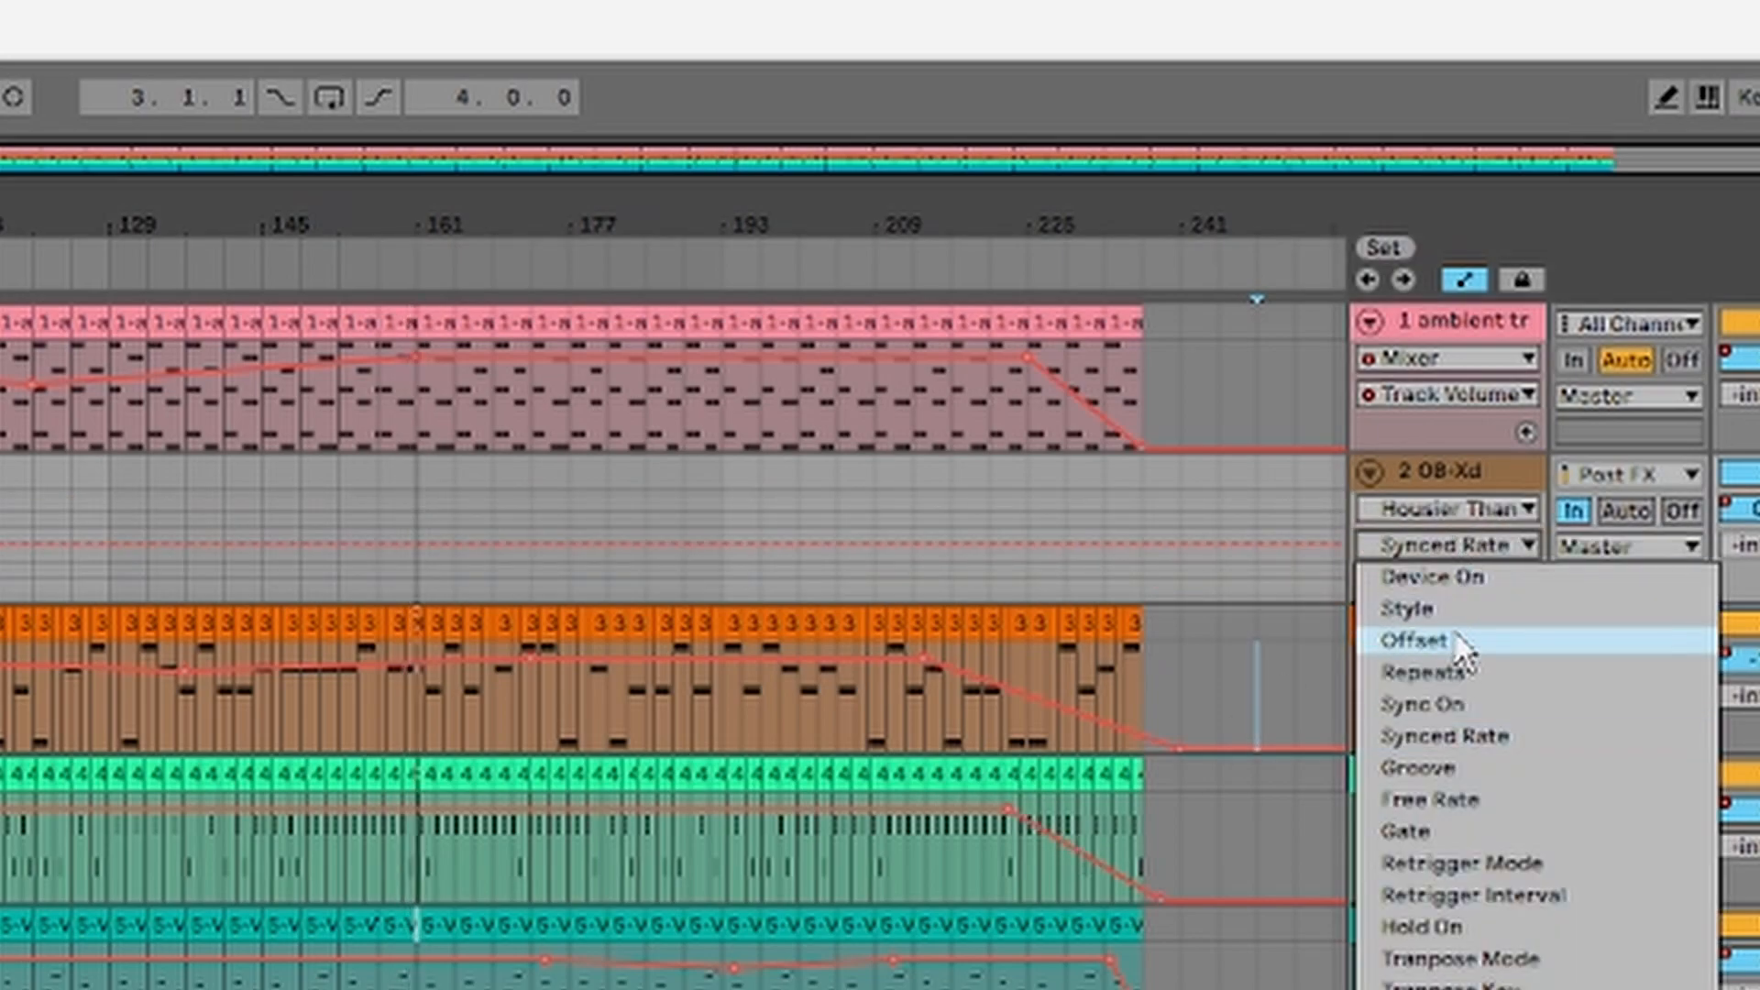
pyautogui.click(1455, 928)
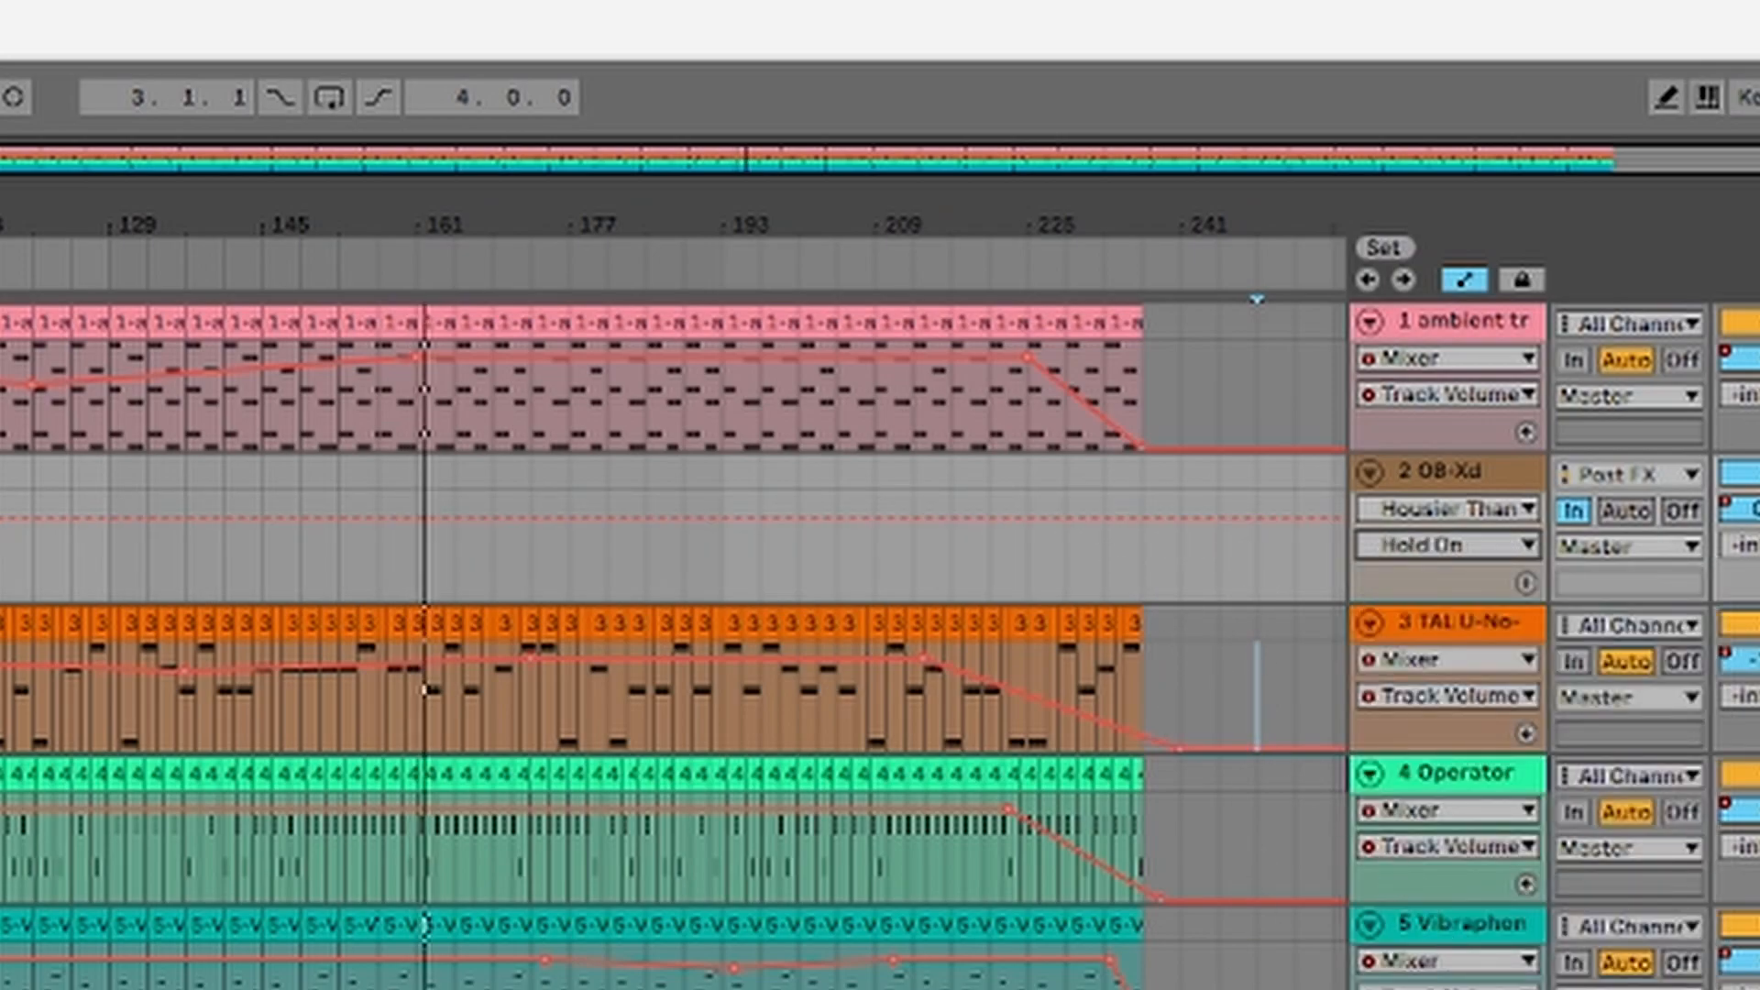
# Step: Automate the OB-Xd arpeggiator's Hold to switch off near bar 241, just past the end of the clips
pyautogui.click(1219, 519)
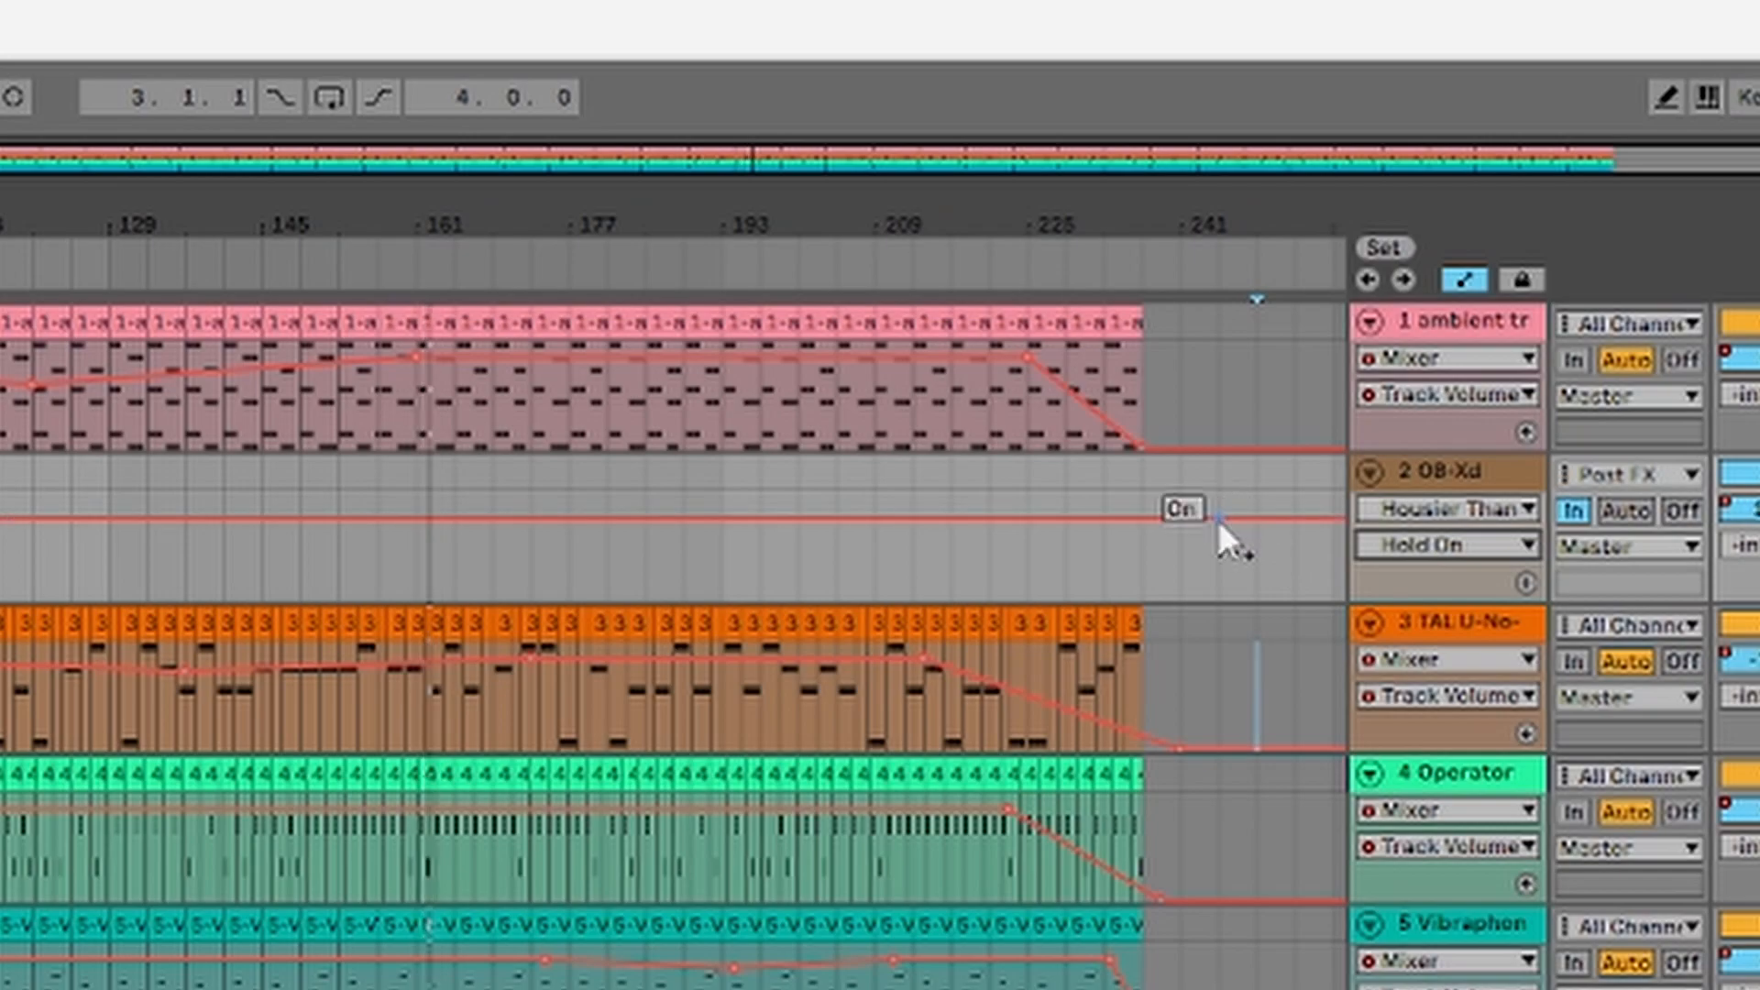
pyautogui.moveTo(1219, 519); pyautogui.dragTo(1178, 576)
pyautogui.moveTo(462, 225); pyautogui.dragTo(462, 226)
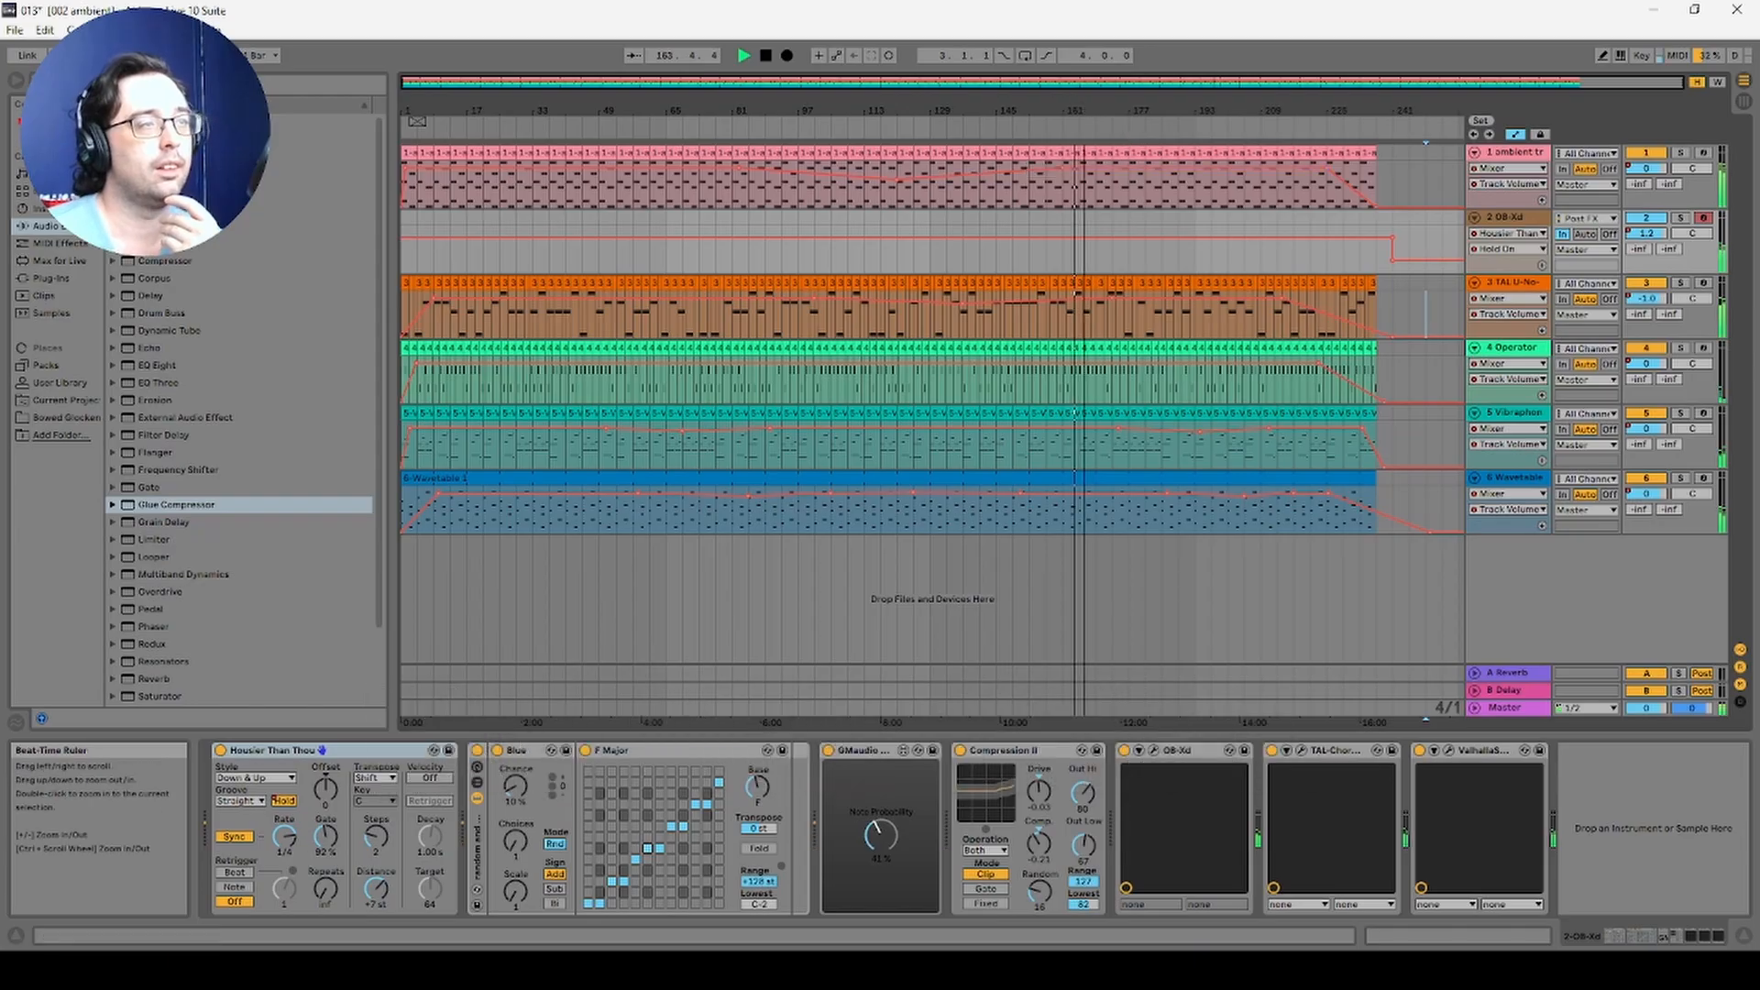